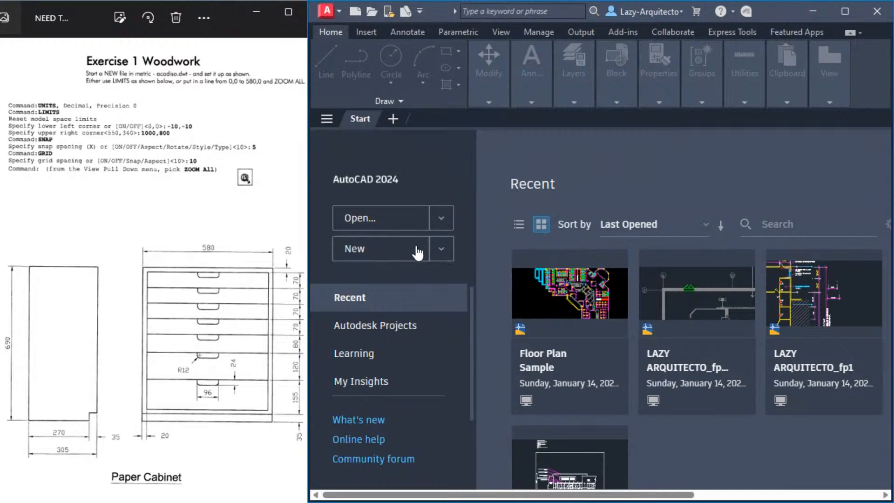
Create a new drawing from the acadiso template
left_click(440, 248)
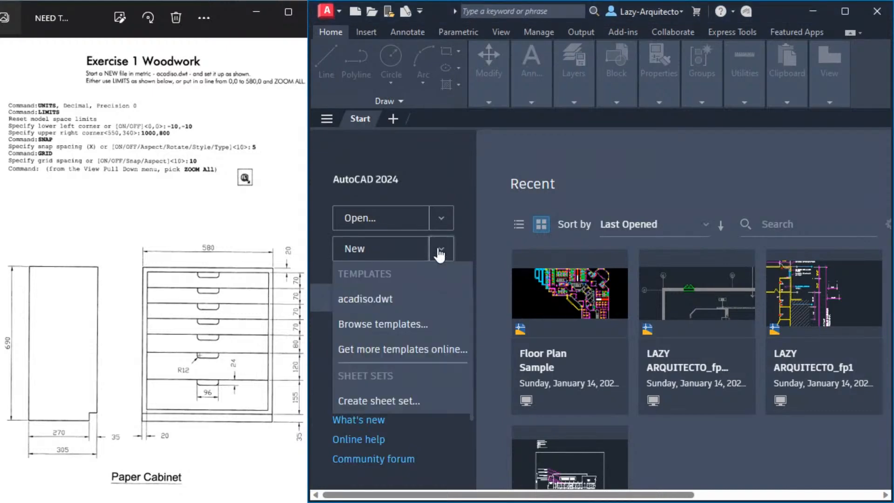
left_click(395, 325)
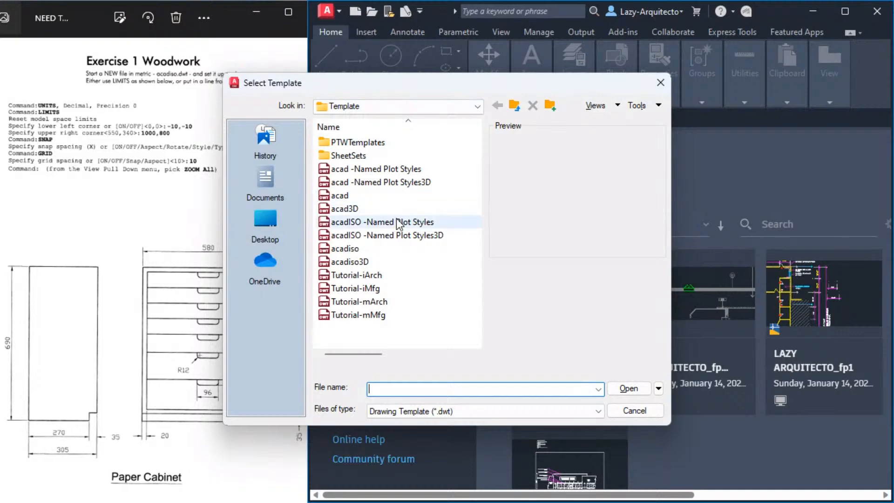
left_click_drag(336, 79, 410, 92)
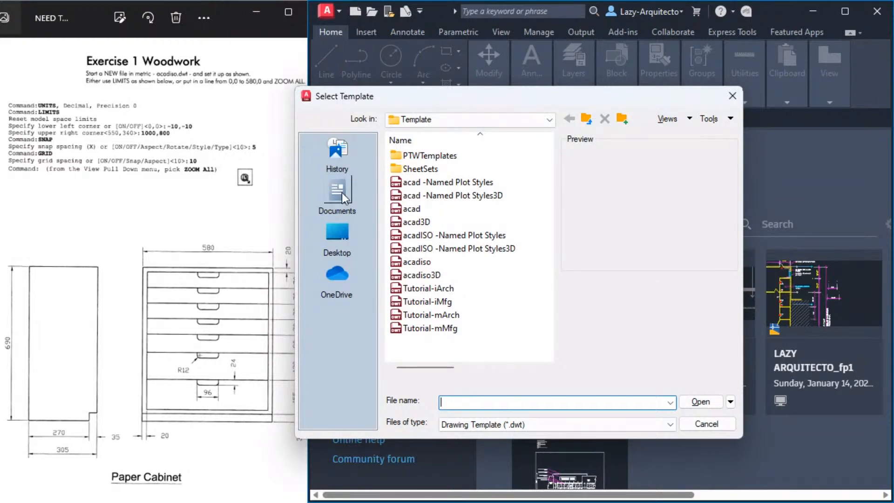
left_click(412, 263)
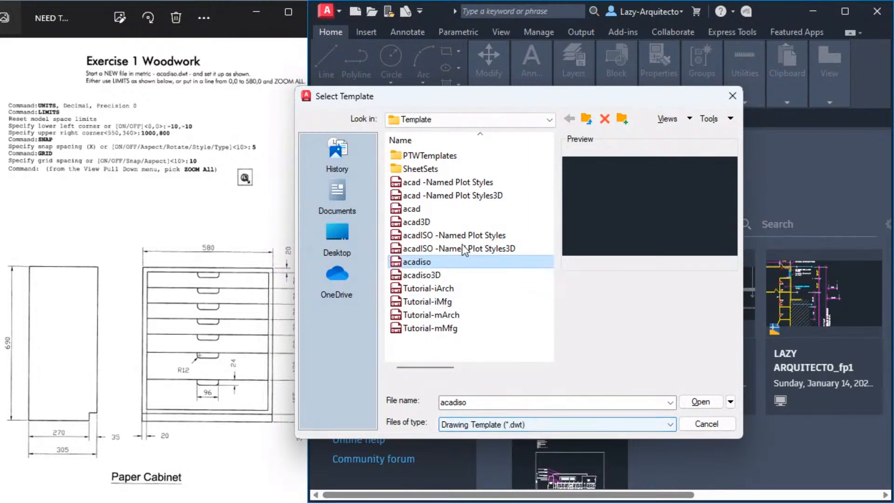
left_click(702, 403)
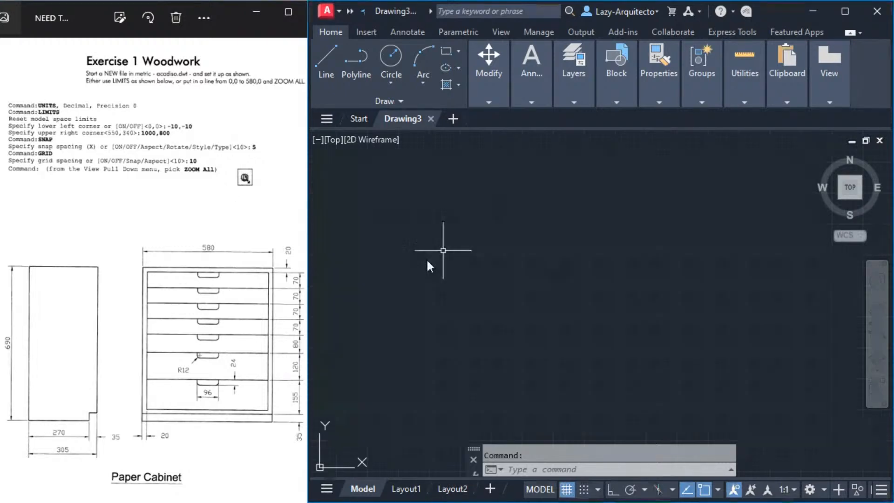
Set the length precision of the decimal drawing units to 0
type("UN")
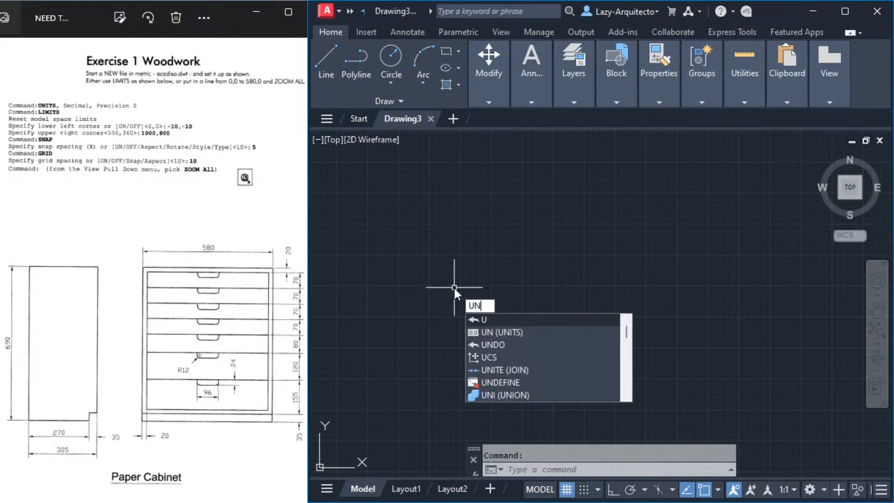
type("I")
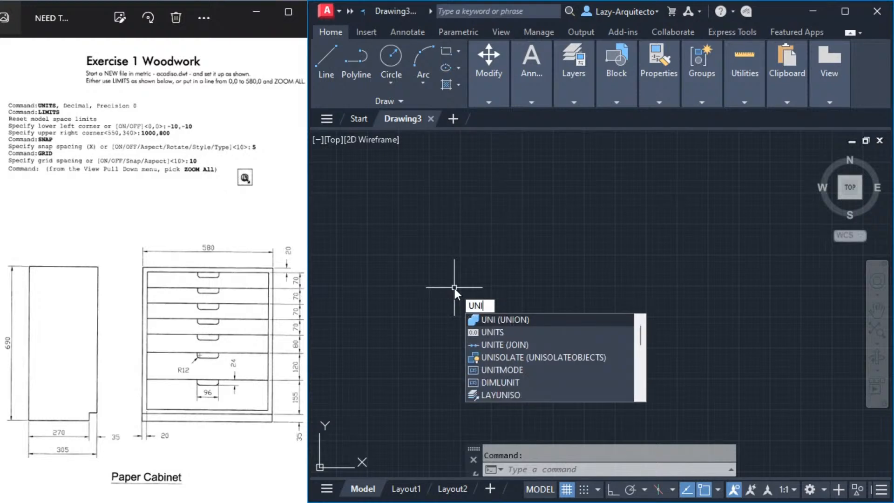
left_click(494, 332)
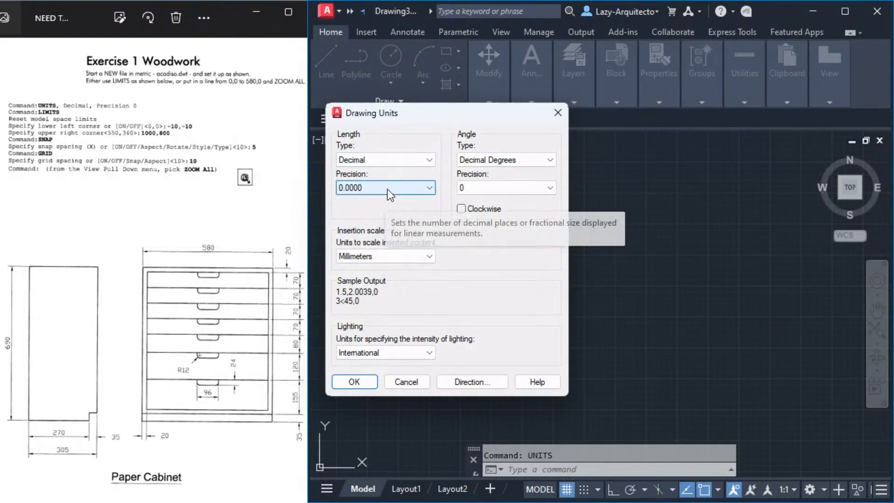
left_click(388, 191)
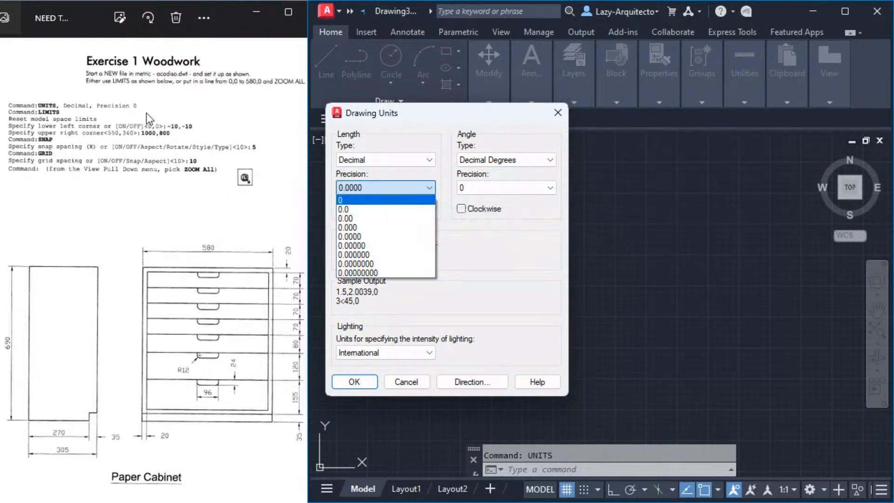
left_click(345, 202)
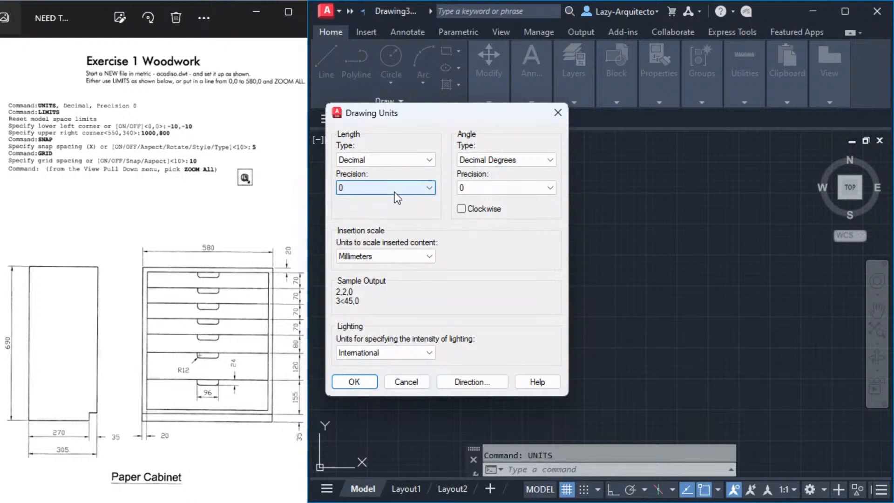
left_click(363, 383)
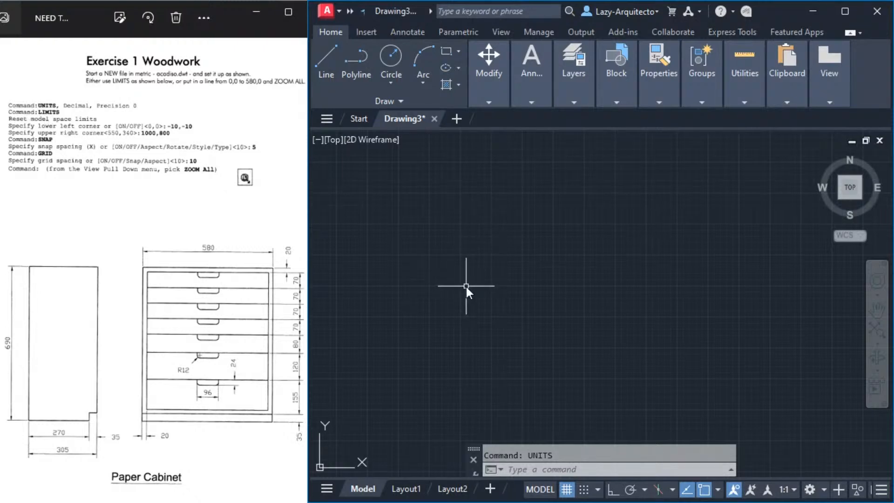
Set the model space limits with the lower left corner at -10,-10 and the upper right corner at 1000,800
type("LIMIT")
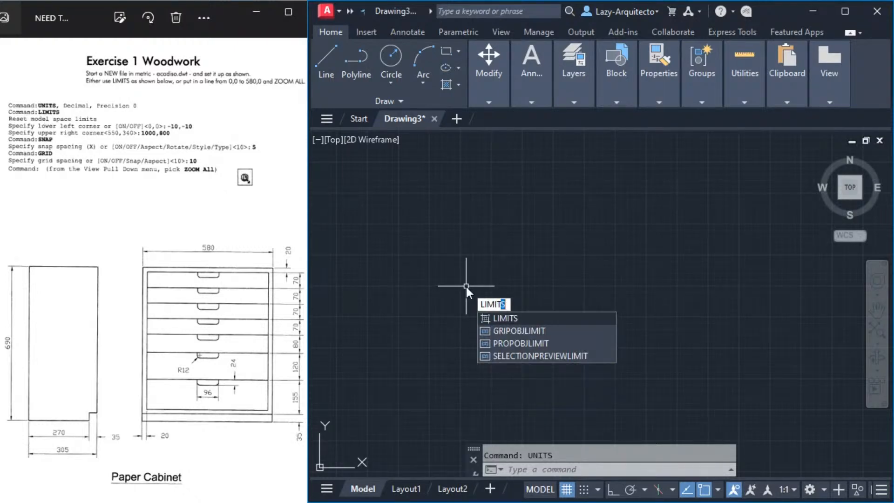
type("S")
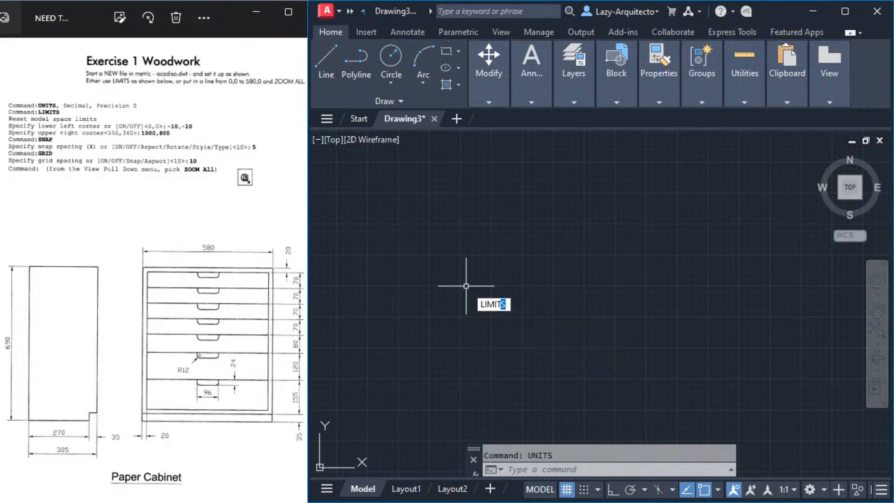
key("Return")
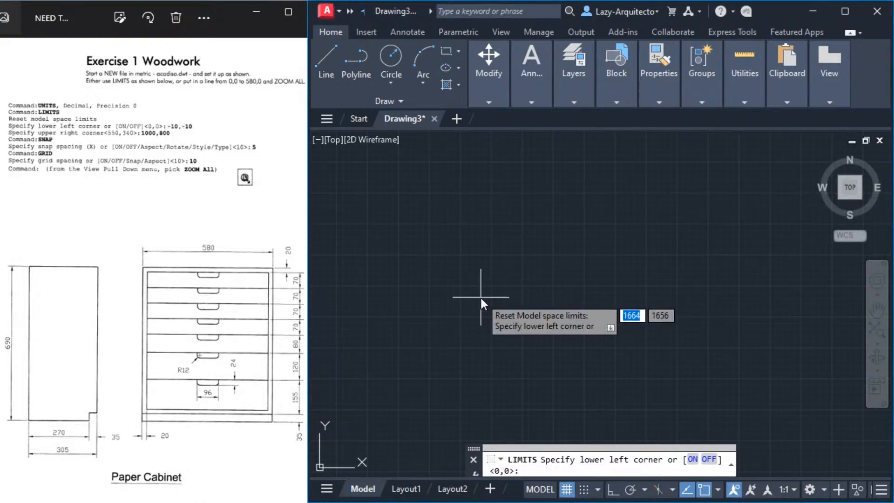
type("-10")
key("Tab")
type("-10")
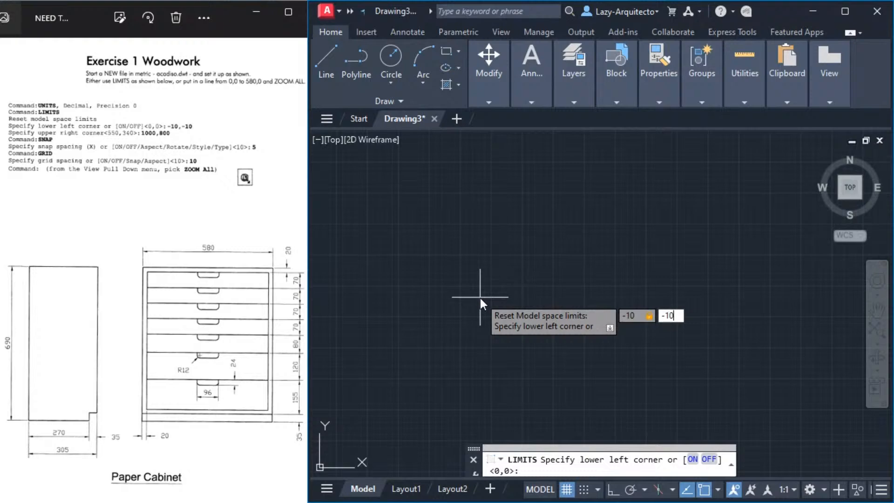
key("Return")
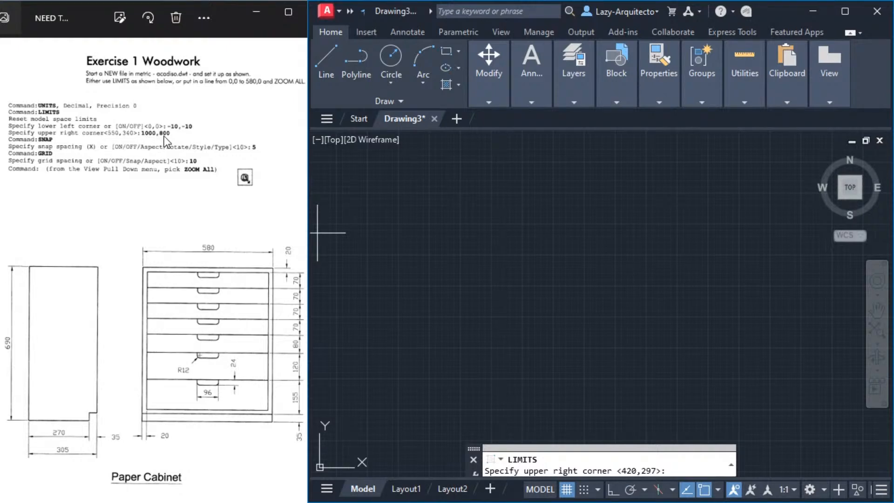
type("10")
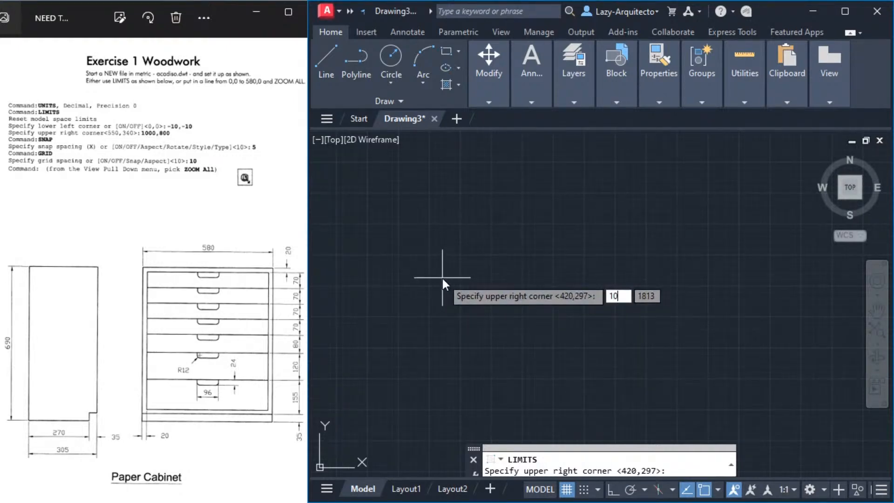
type("00")
key("Tab")
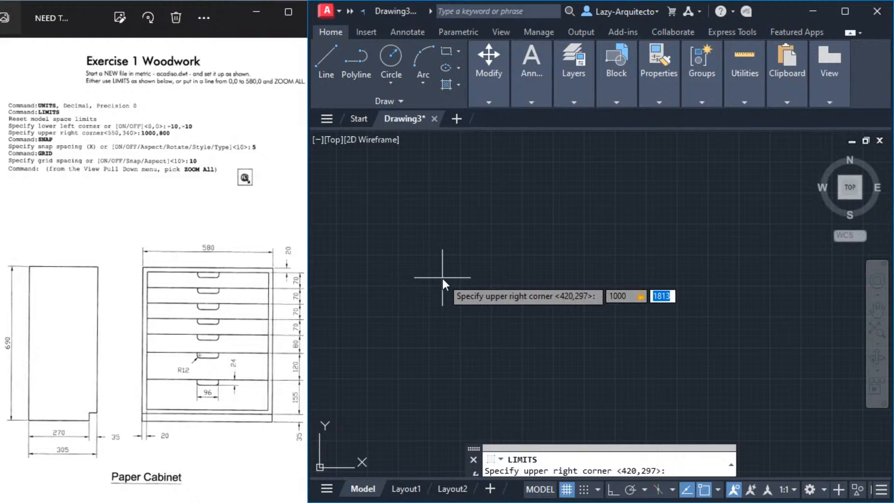
type("800")
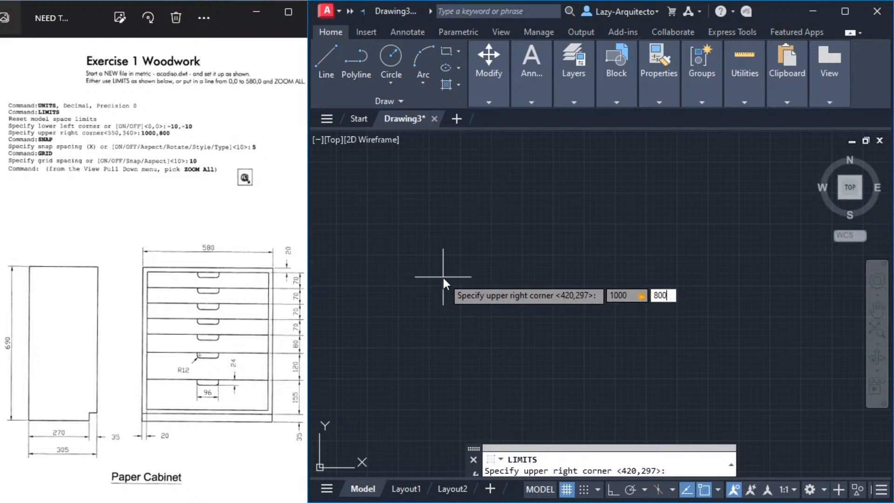
key("Return")
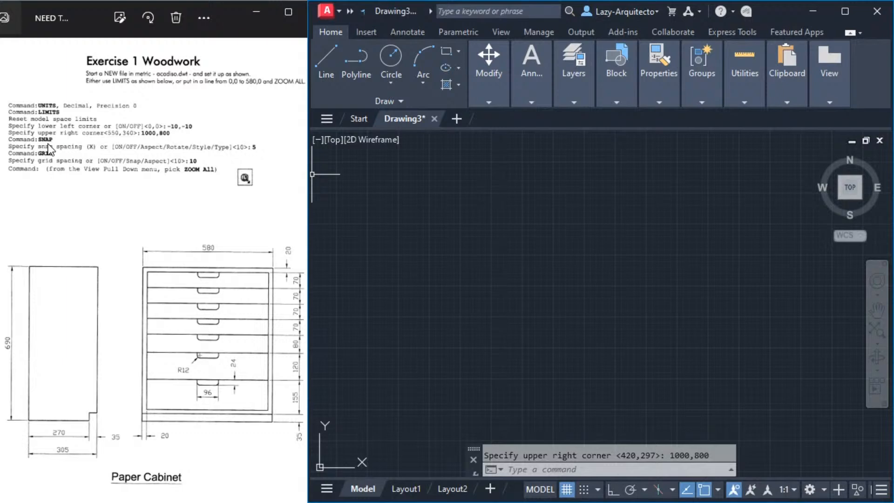
Set the snap spacing to 5
type("SNAP")
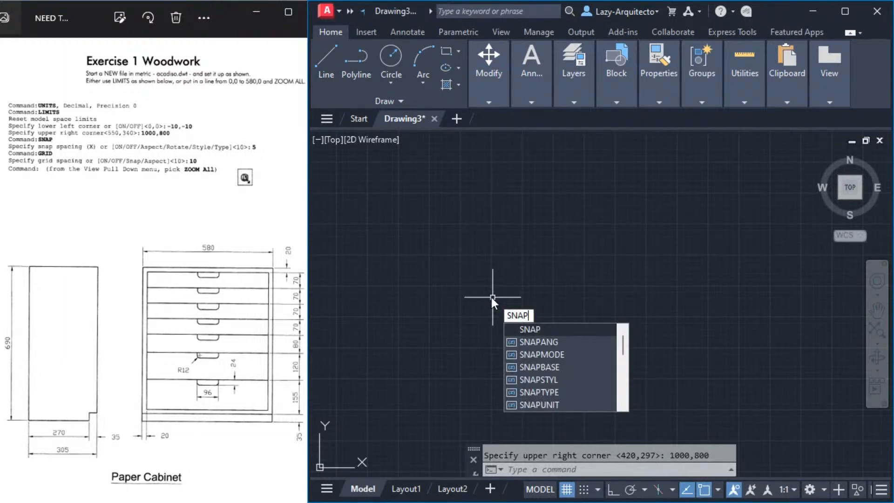
key("Return")
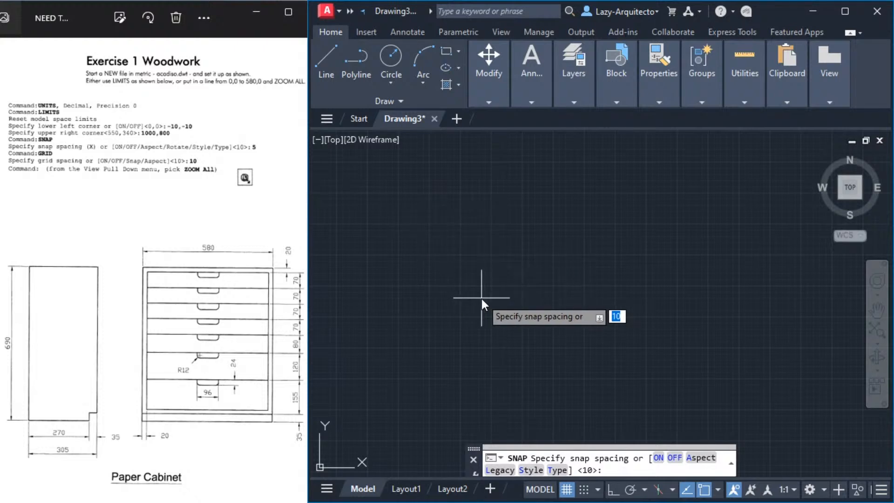
type("5")
key("Return")
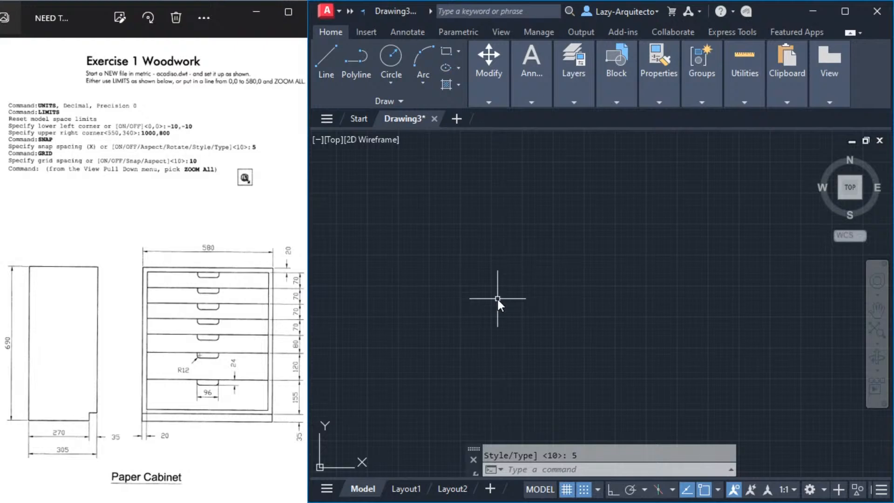
Set the grid spacing to the default value of 10
type("GRID")
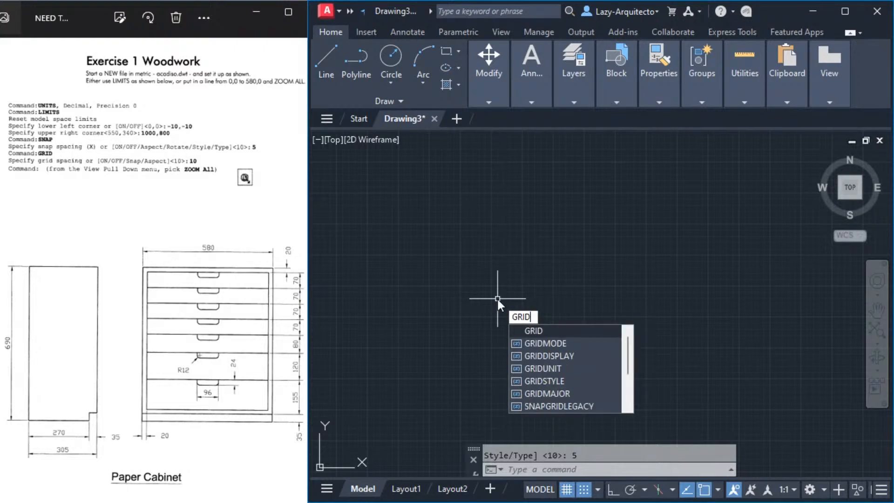
key("Return")
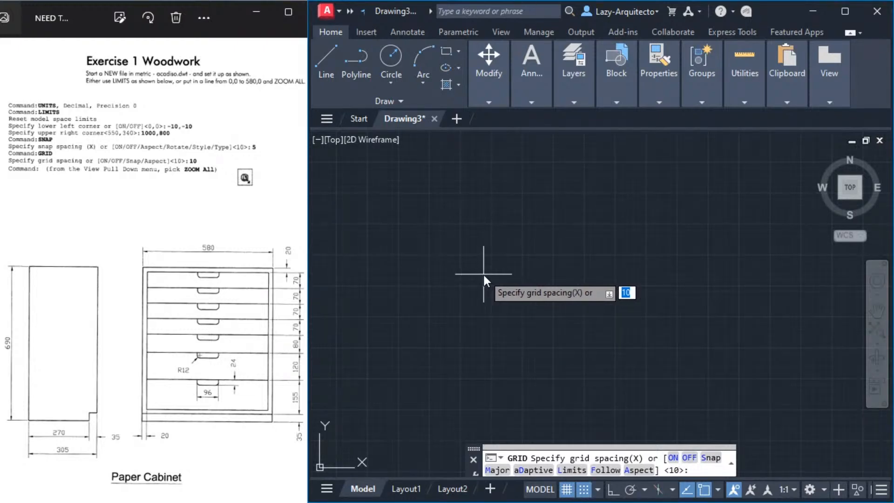
key("Return")
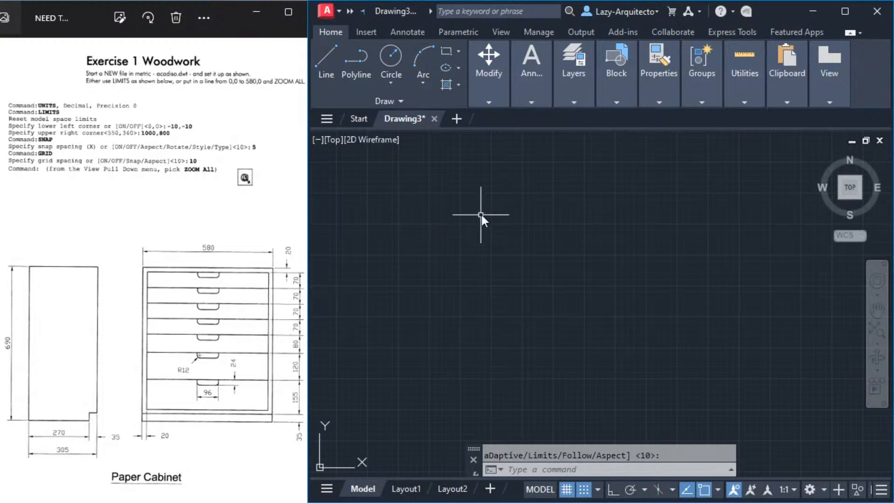
Zoom the view with the All option to fit the whole drawing limits
left_click(501, 32)
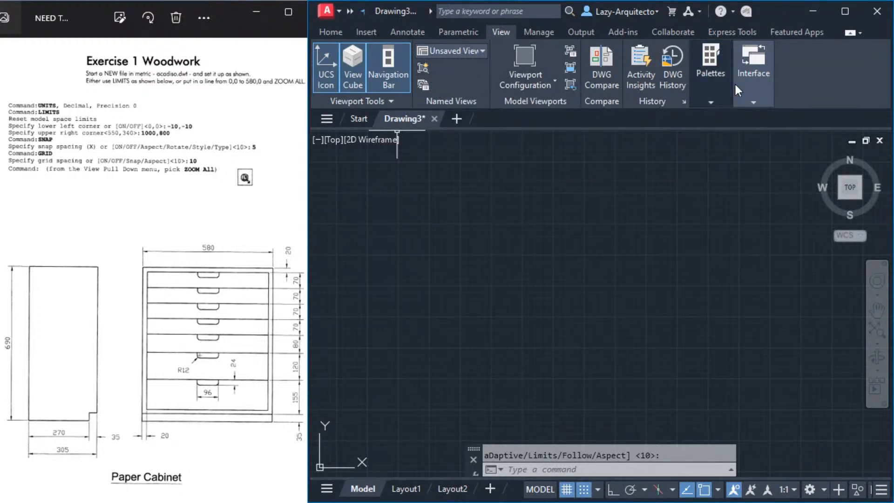
mouse_move(715, 84)
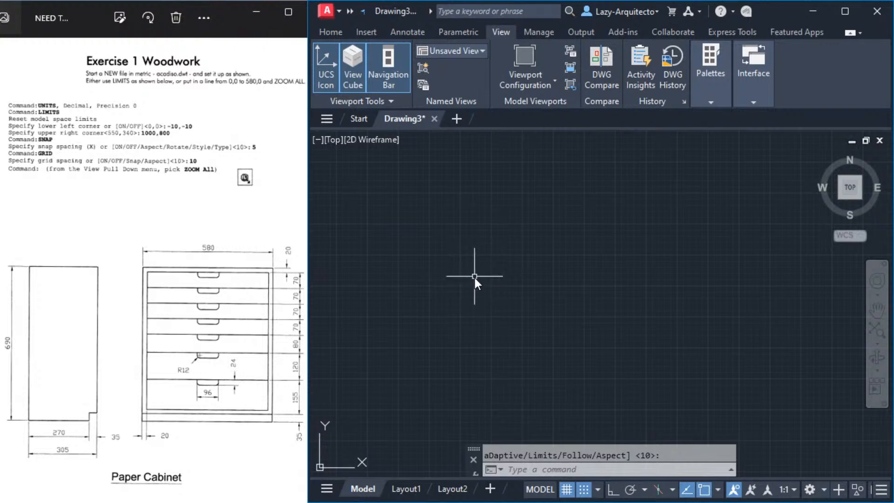
type("ZOOM")
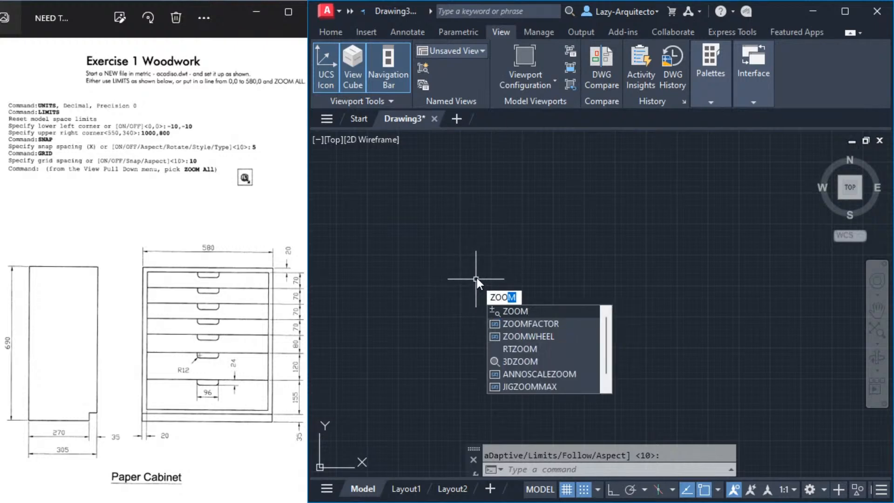
key("Return")
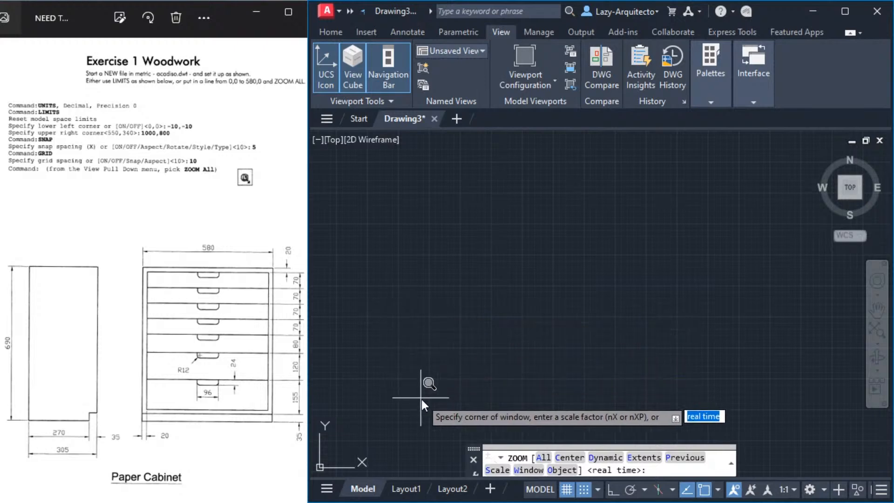
left_click(543, 458)
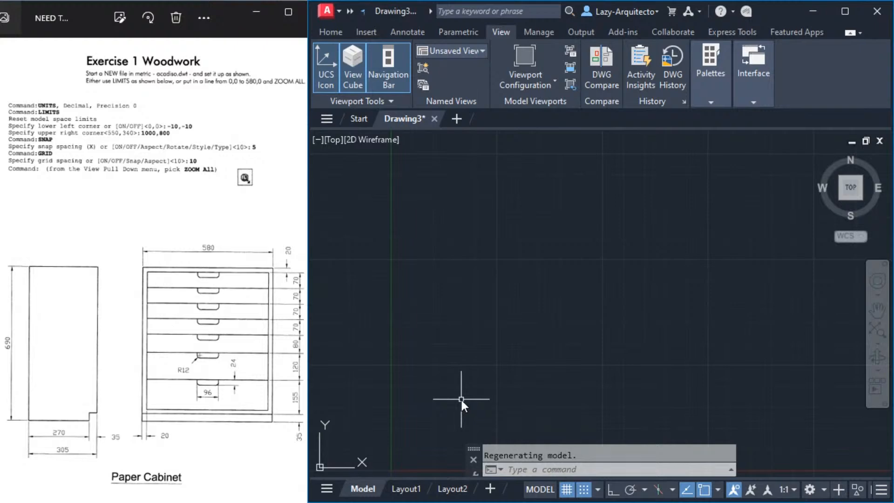
Start a polyline for the side view with Ortho on, drawing the left edge 690 upward and the top edge 305 to the right
type("PL")
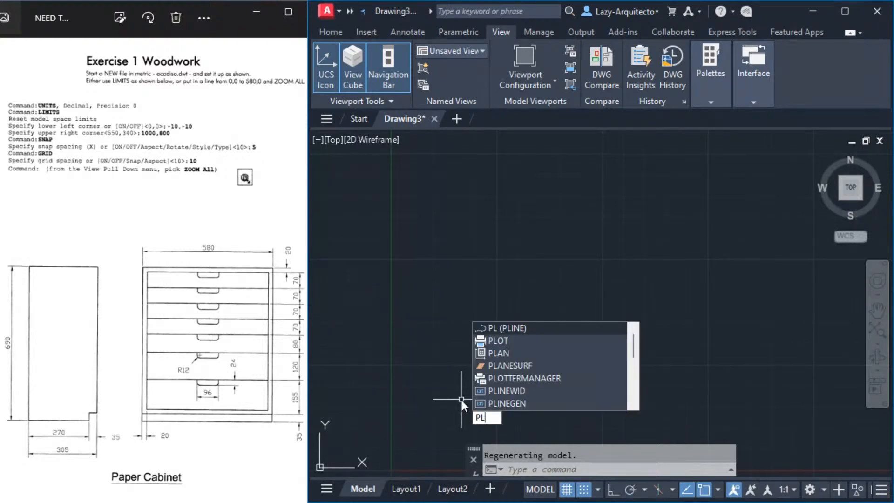
key("Return")
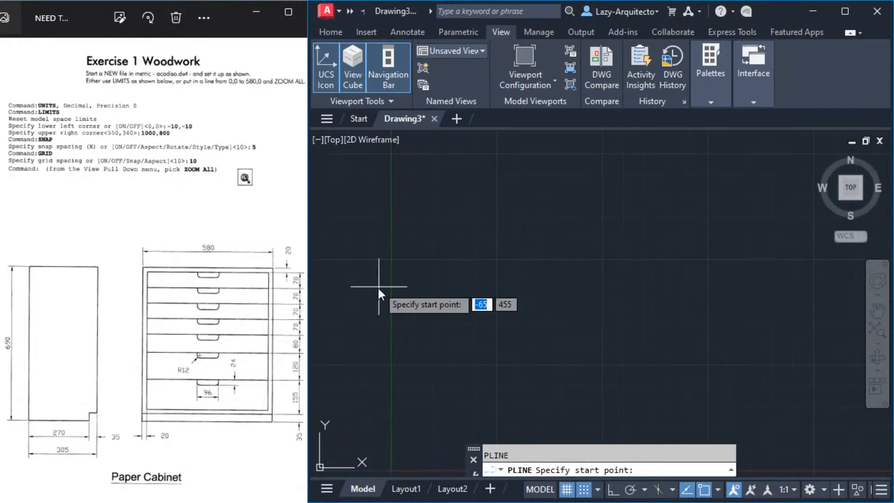
left_click(372, 427)
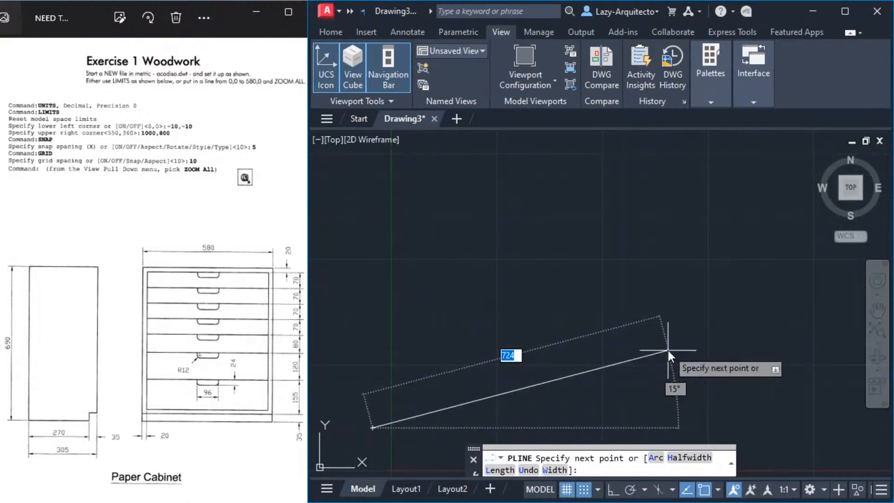
left_click(613, 491)
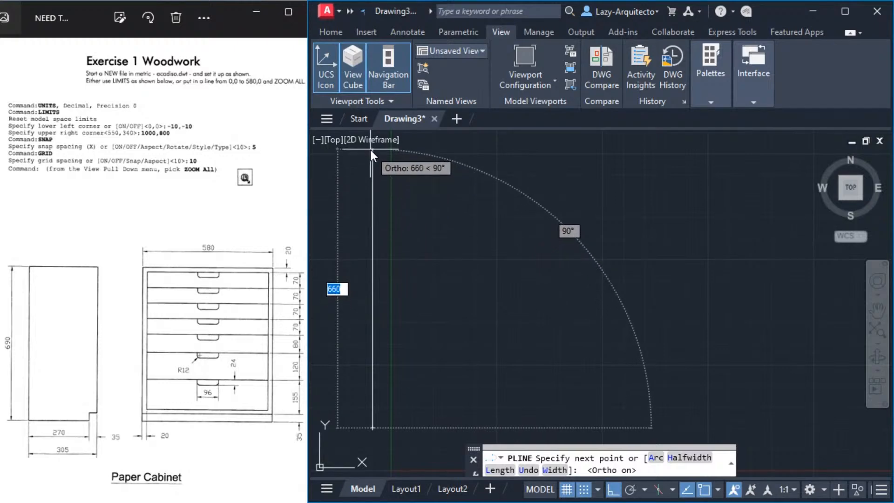
middle_click_drag(369, 144, 371, 157)
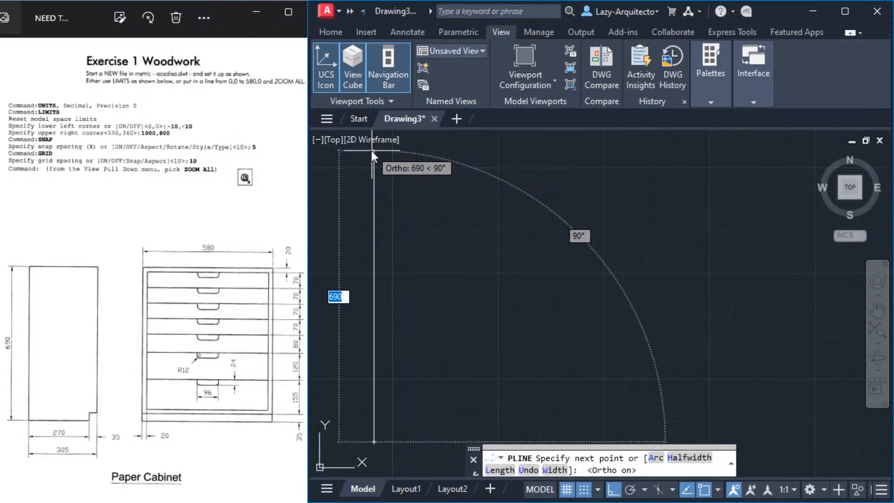
left_click(371, 150)
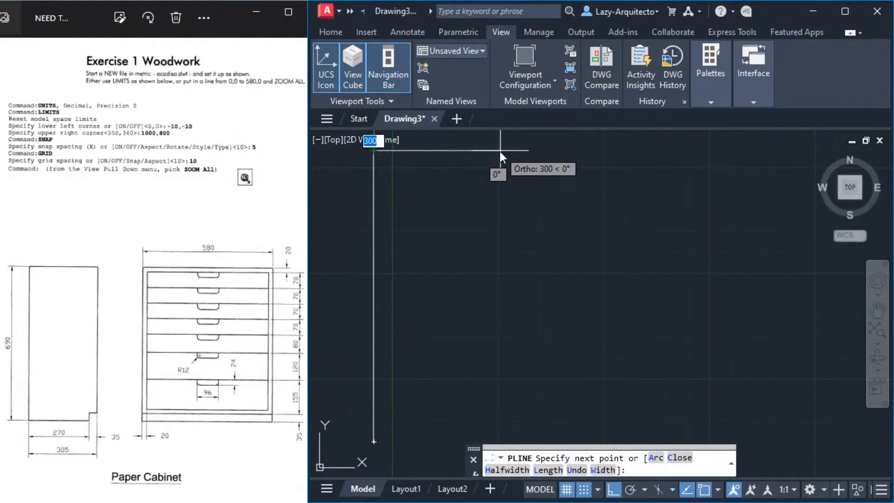
type("30")
type("0")
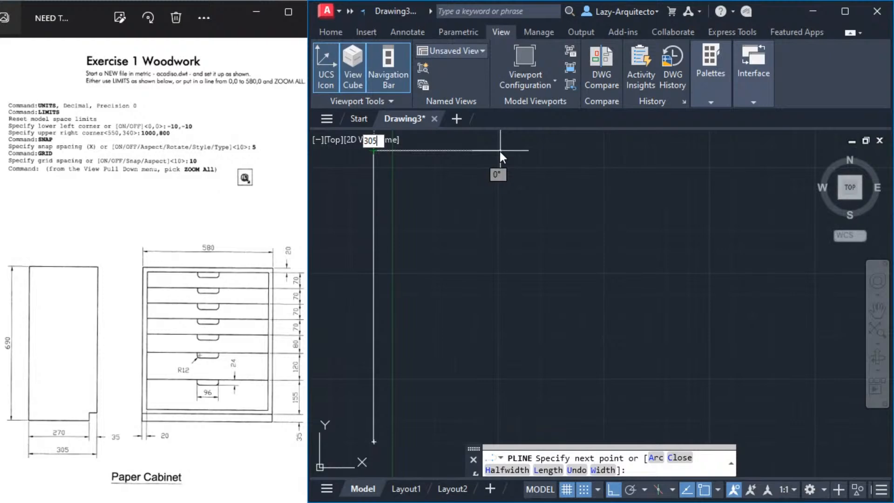
key("Return")
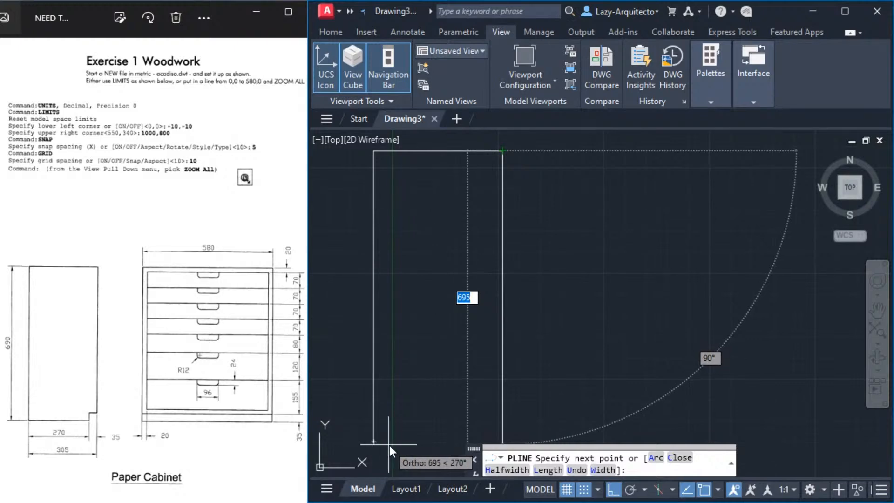
Draw the side view's right edge downward, ending 35 above the base level by using a From offset from the tracked bottom corner
left_click(374, 441)
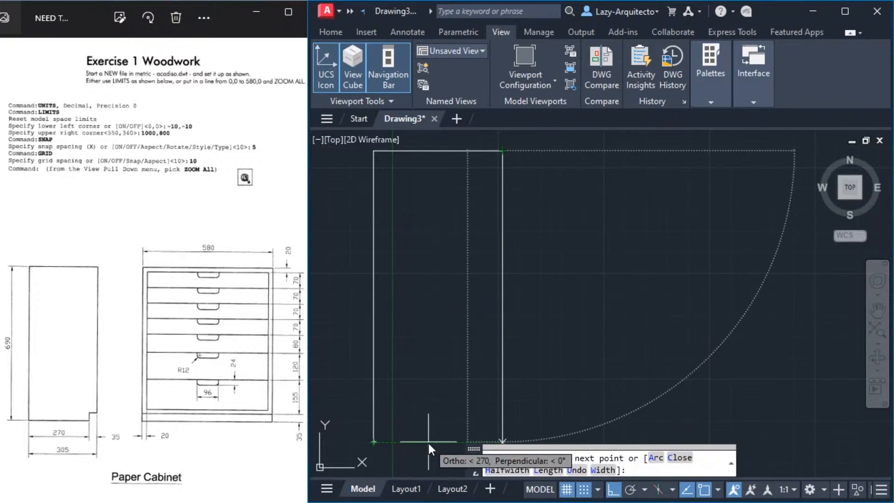
middle_click_drag(429, 443, 424, 439)
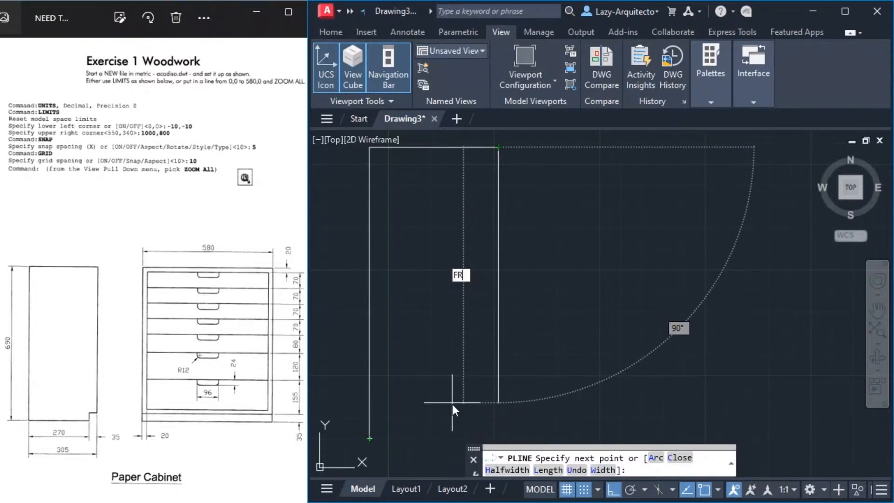
type("FROM")
key("Return")
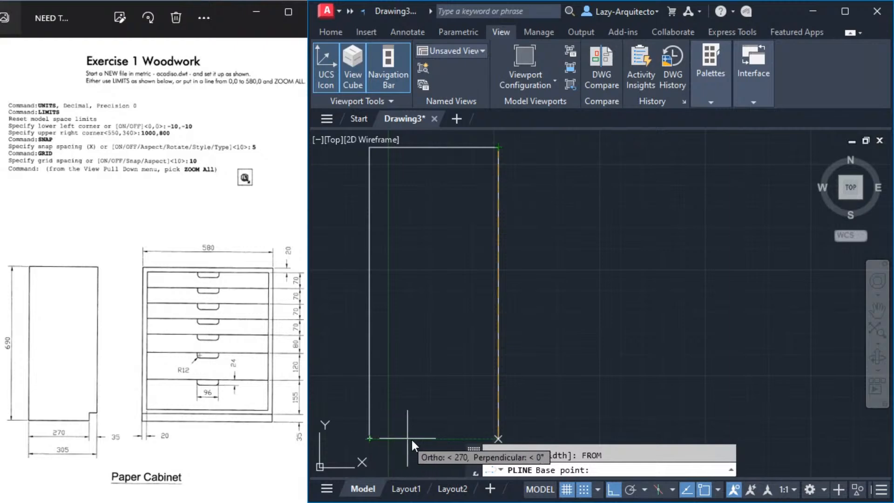
left_click(451, 440)
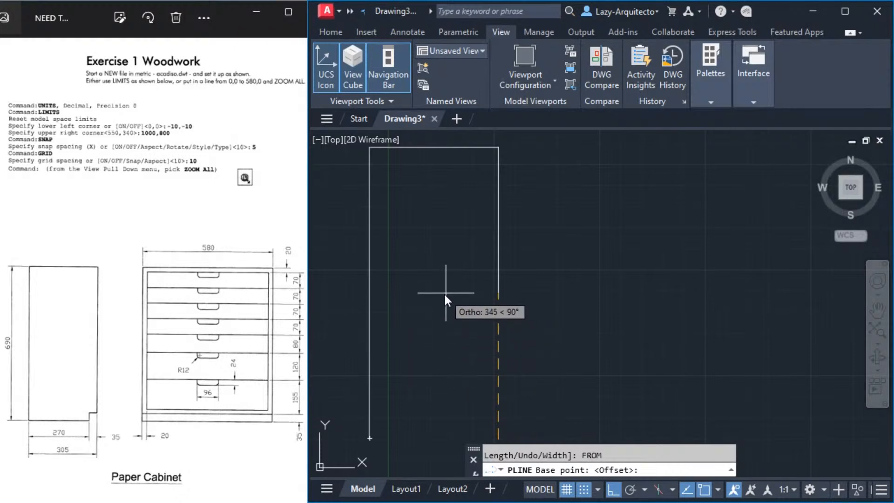
type("35")
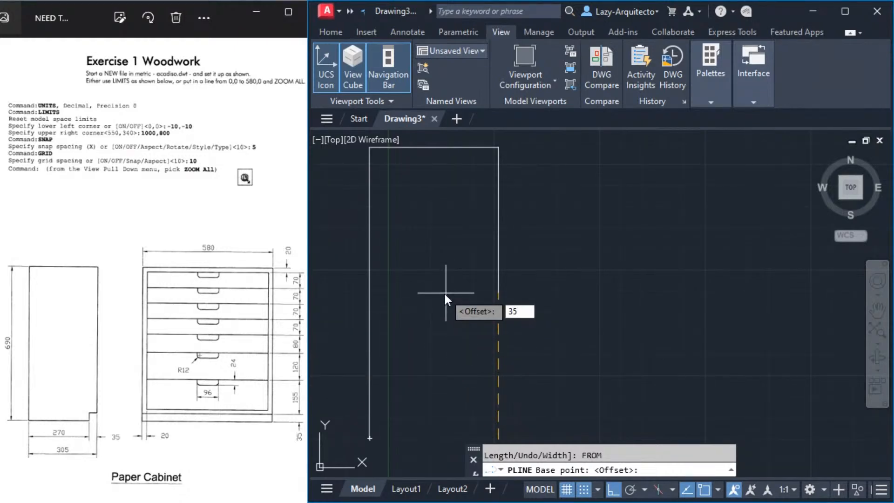
key("Return")
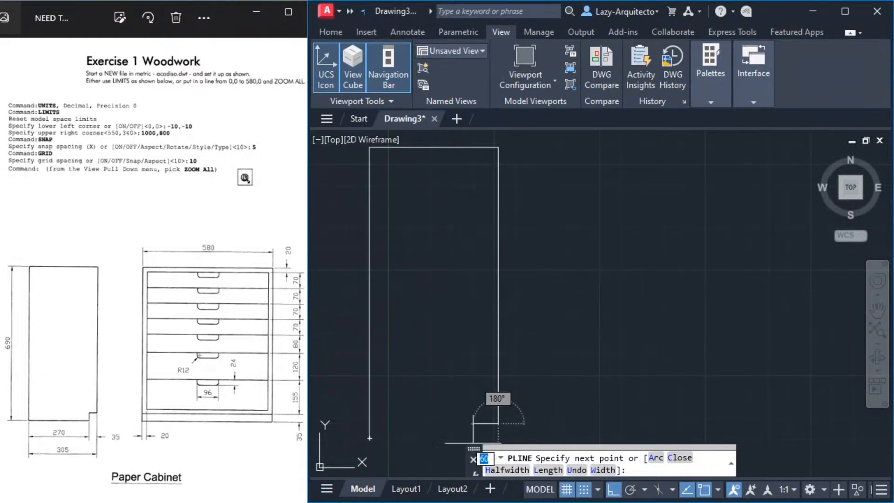
Draw the toe-kick notch 35 to the left and 35 down, and complete the side view's bottom edge back to the start point
type("35")
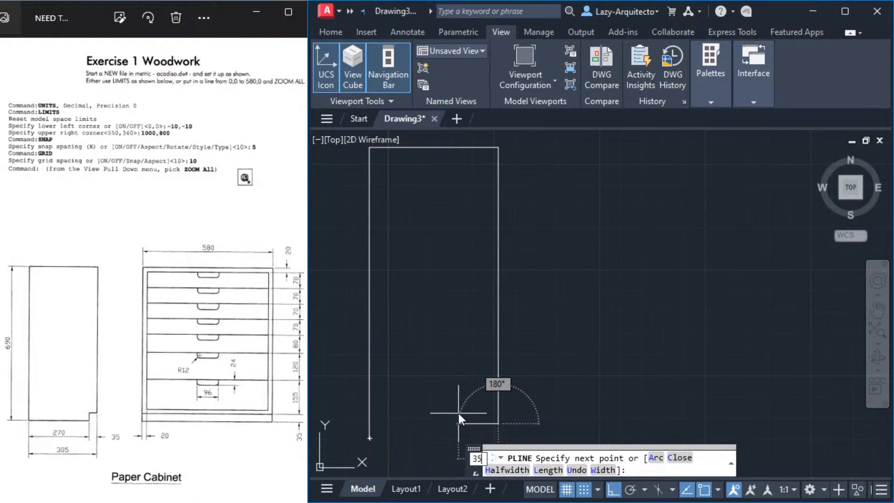
key("Return")
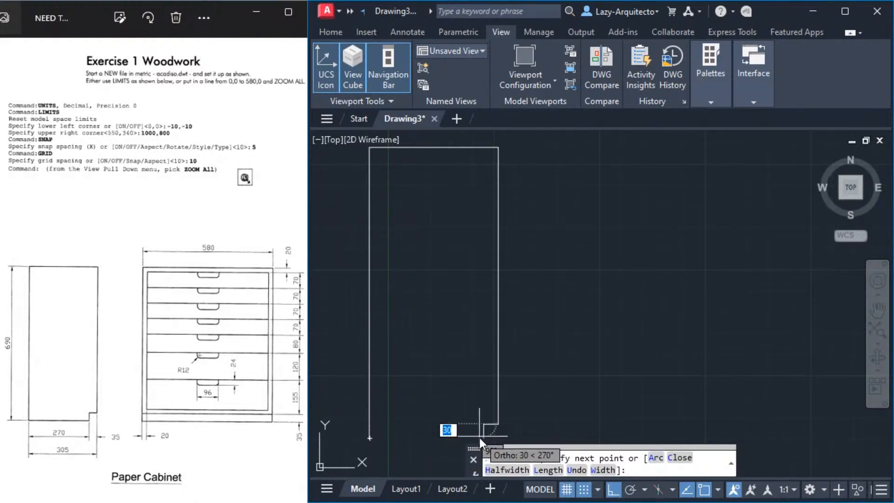
type("3")
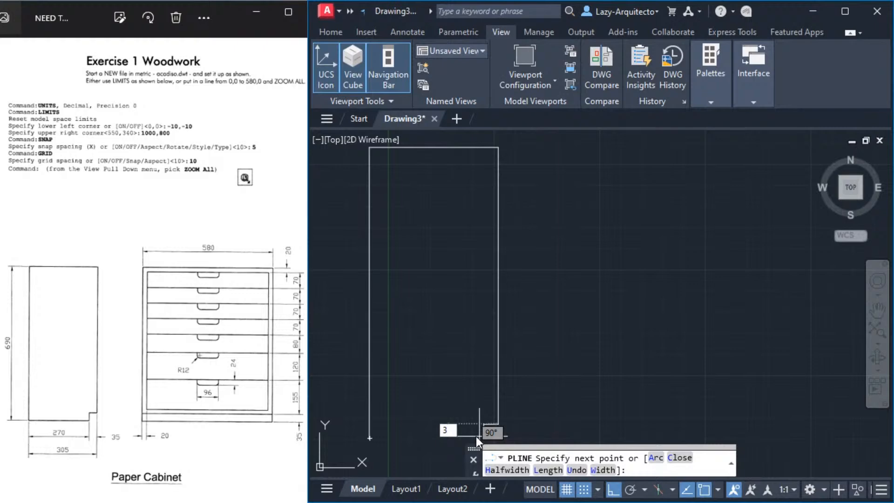
key("Return")
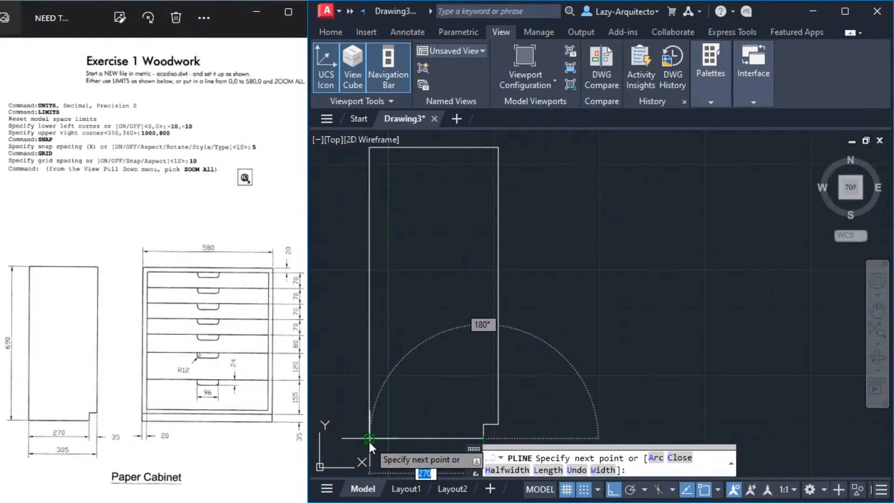
left_click(368, 440)
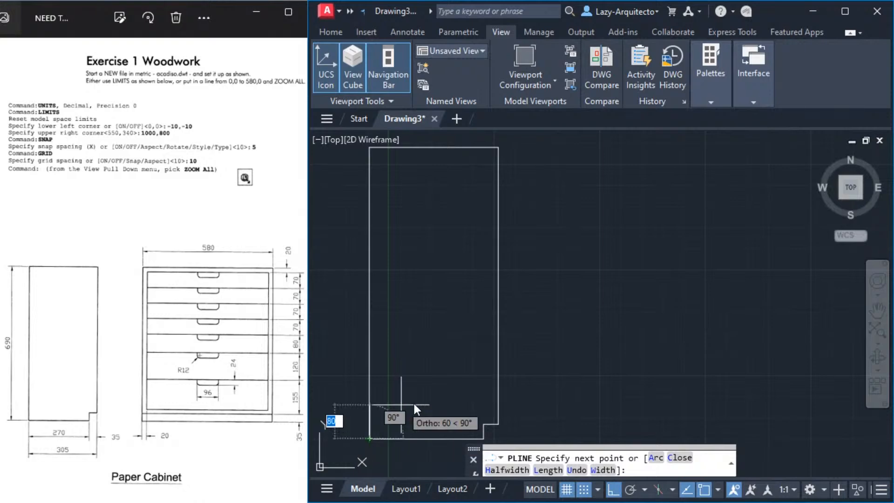
key("Return")
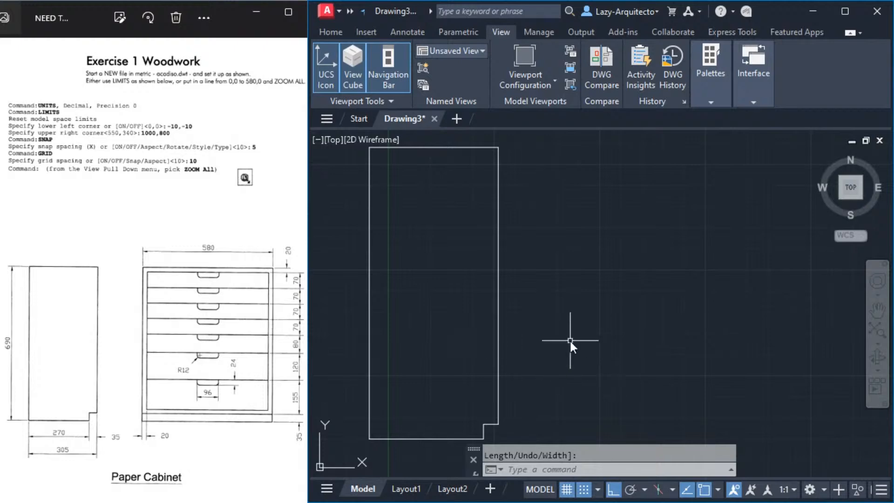
Start the front view polyline to the right of the side view, level with its top edge, and draw a 580 top edge
type("P")
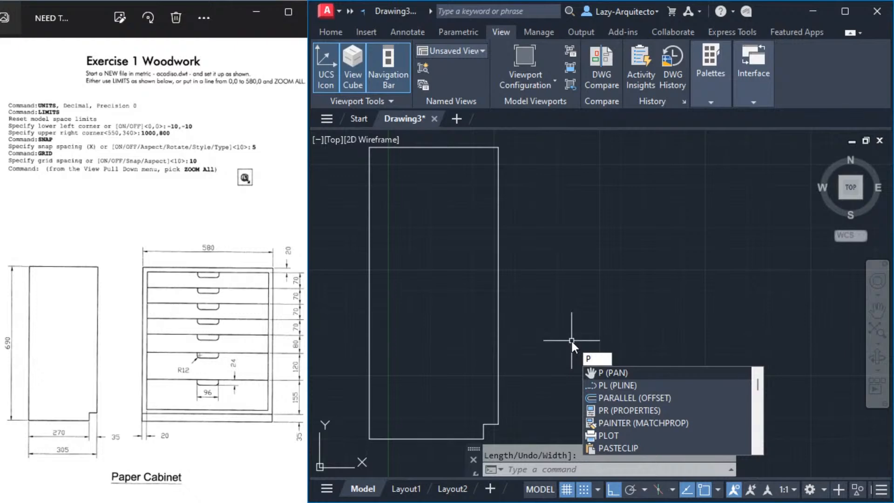
type("L")
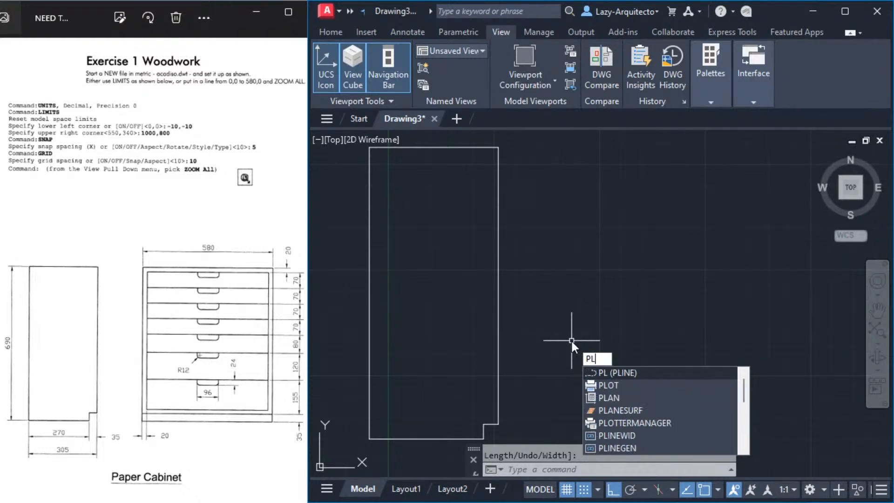
key("Return")
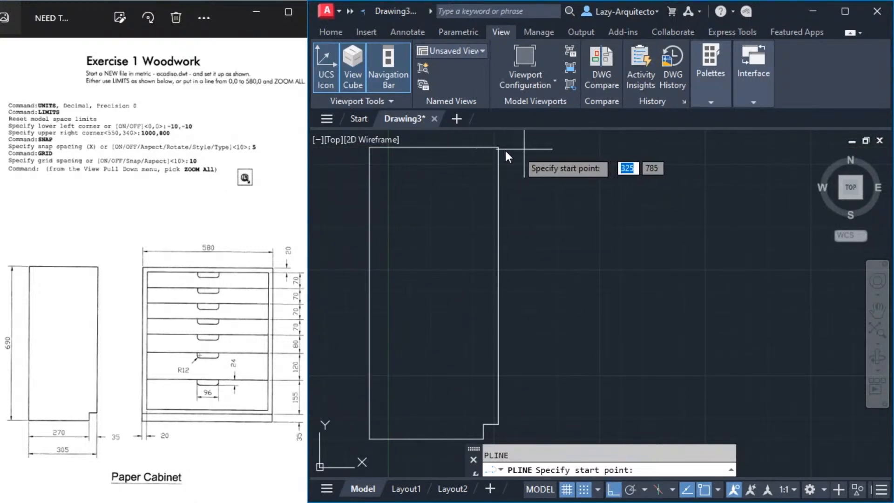
left_click(583, 149)
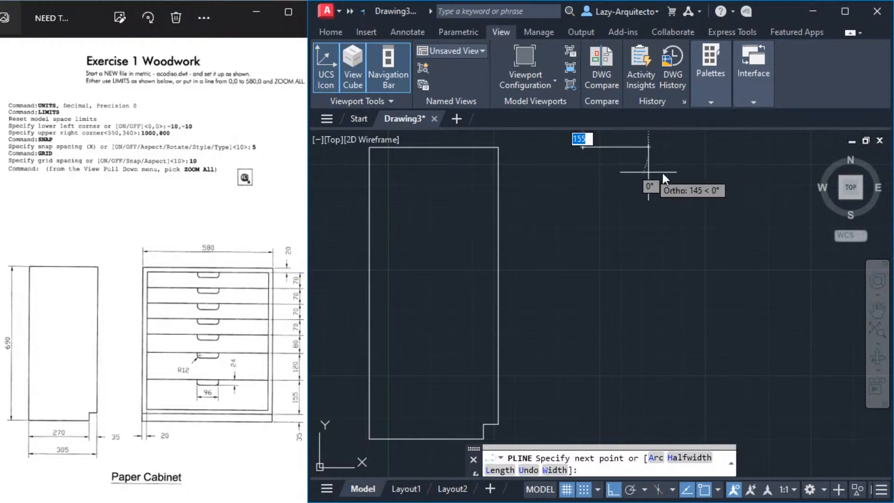
type("580")
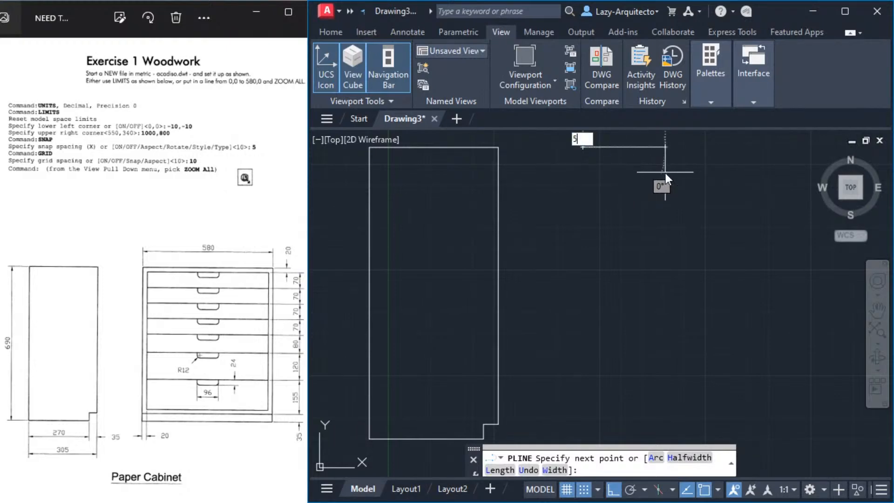
key("Return")
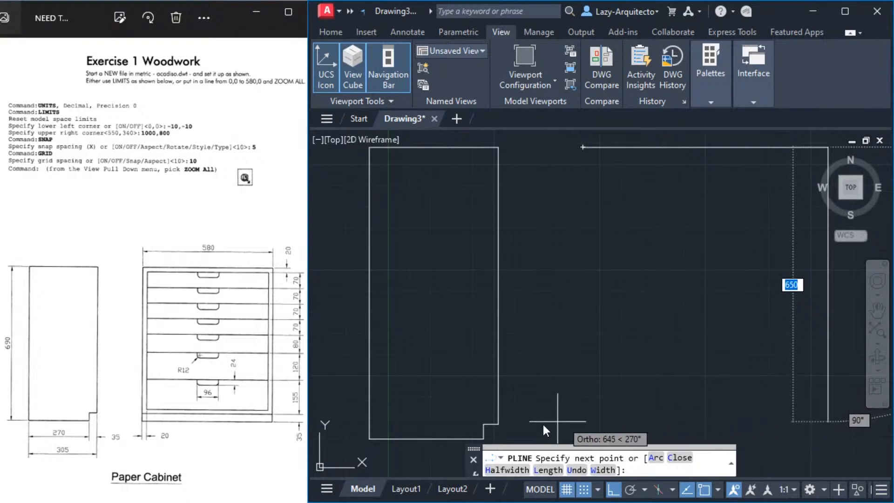
Draw the front view's right edge down to the level of the side view's notch, add the bottom edge, and close the outline
left_click(495, 425)
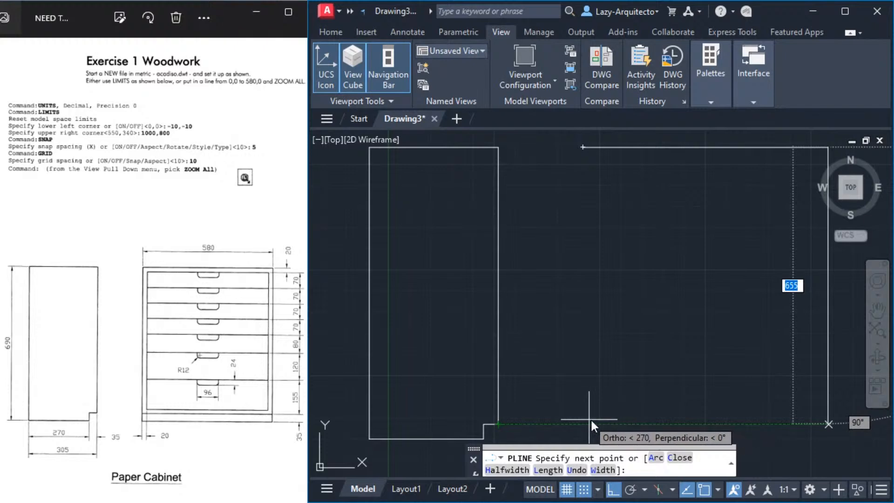
left_click(659, 426)
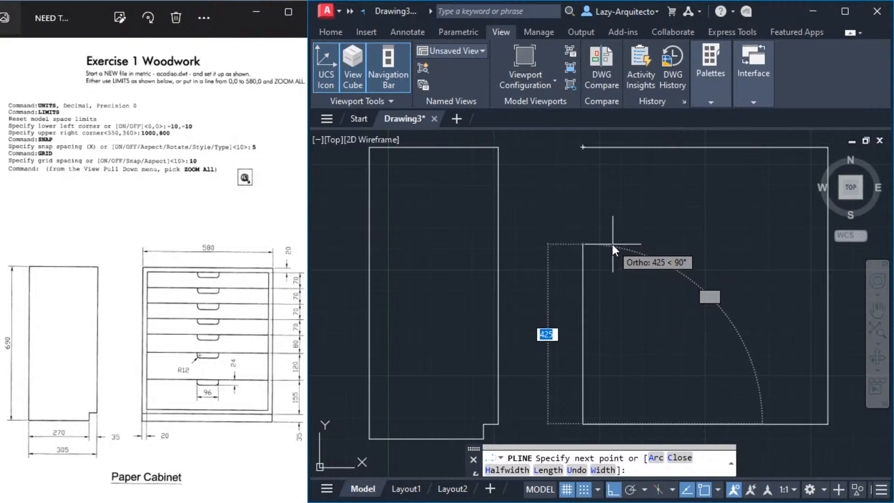
type("C")
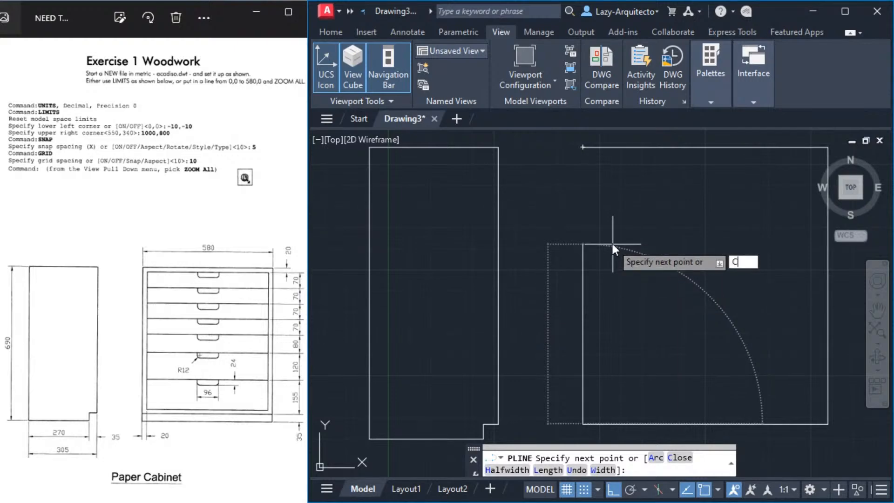
key("Return")
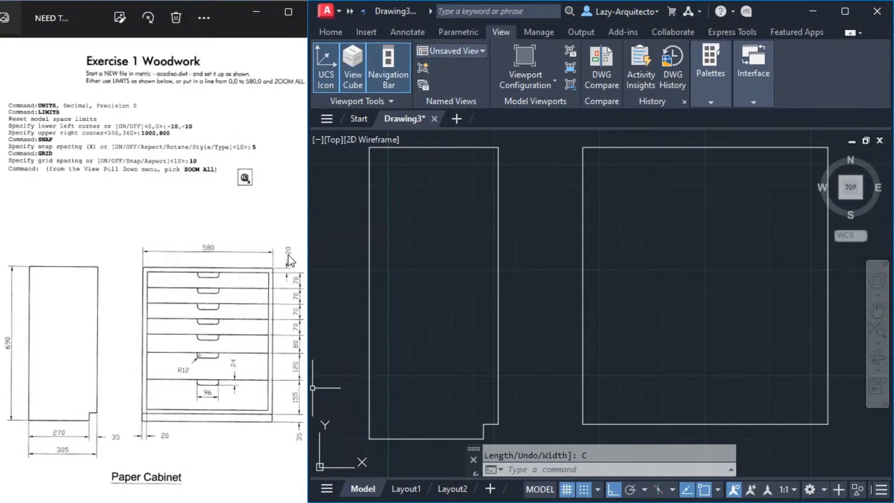
Offset the front view's outline 20 inward to form the cabinet's inner frame
type("O")
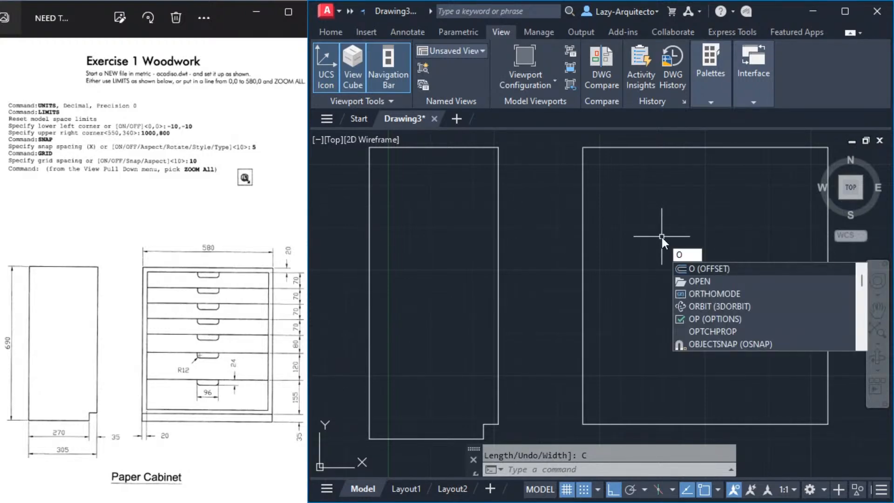
key("Return")
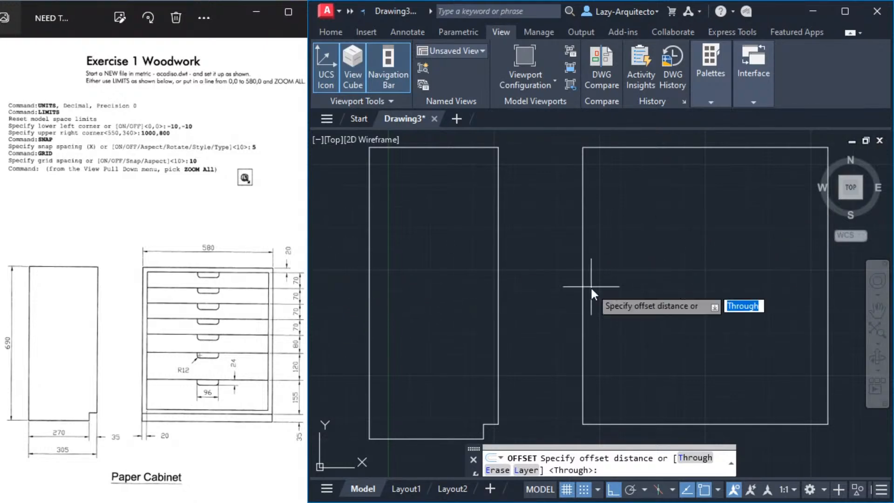
type("20")
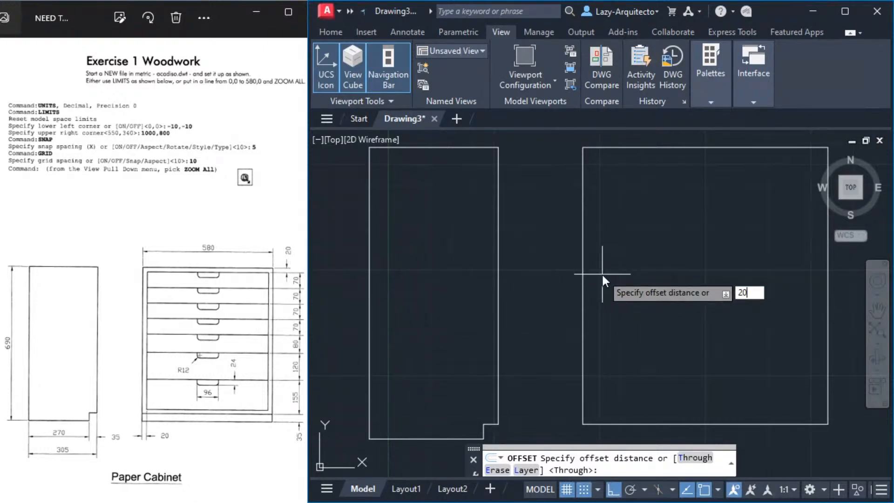
key("Return")
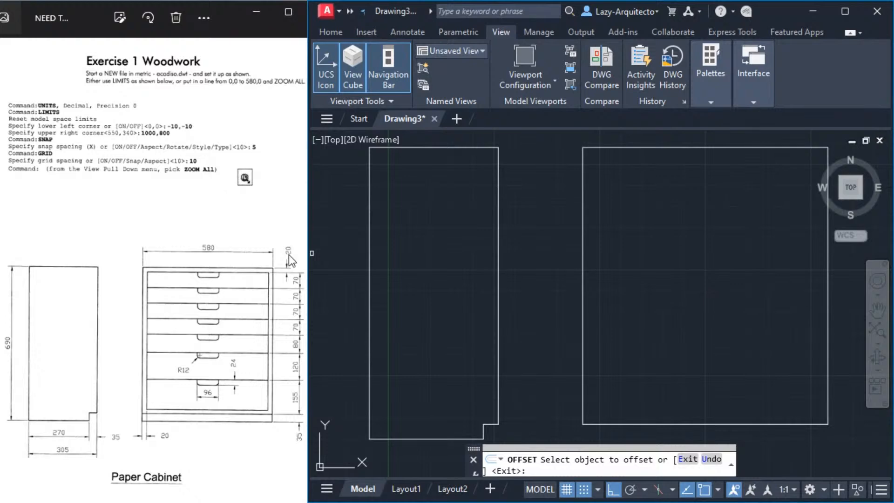
left_click(583, 197)
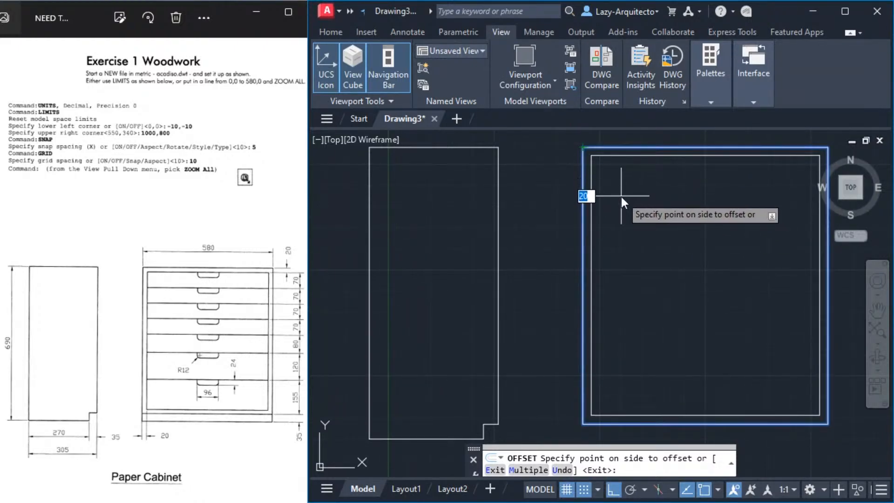
left_click(670, 233)
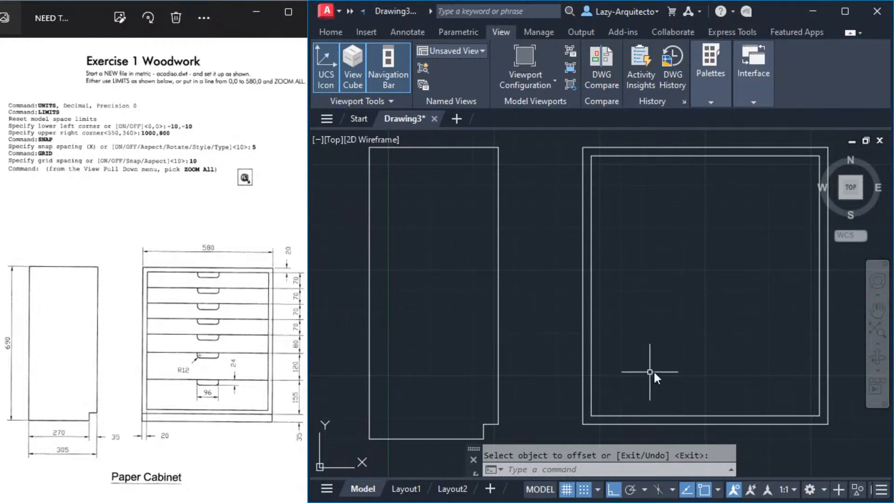
Draw the front view's base as a polyline from its bottom right corner, down to the side view's bottom level, across, and up to the bottom left corner
type("PL")
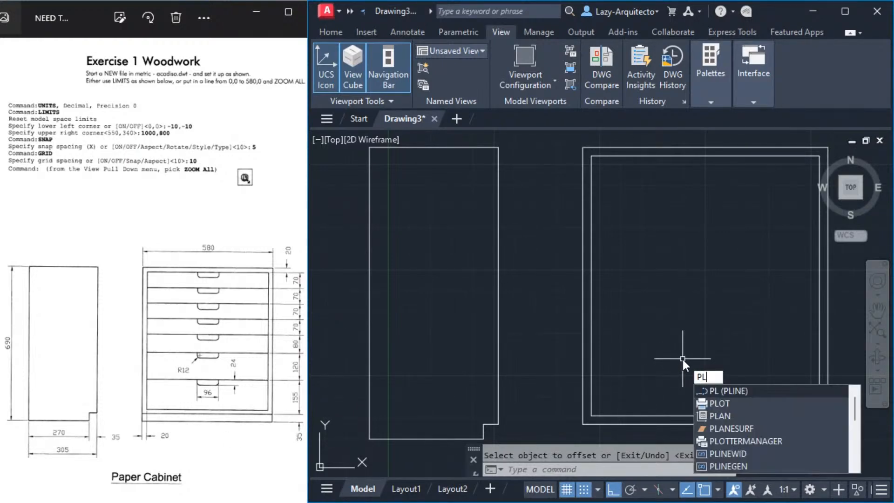
key("Return")
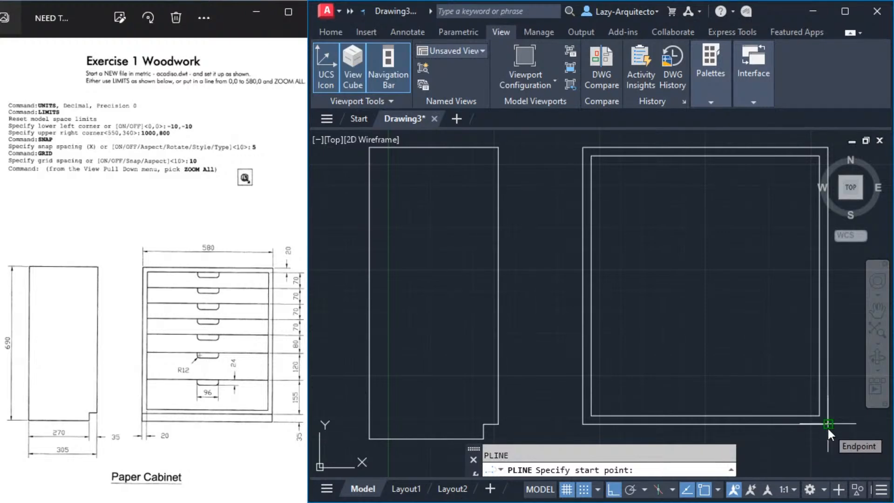
left_click(828, 426)
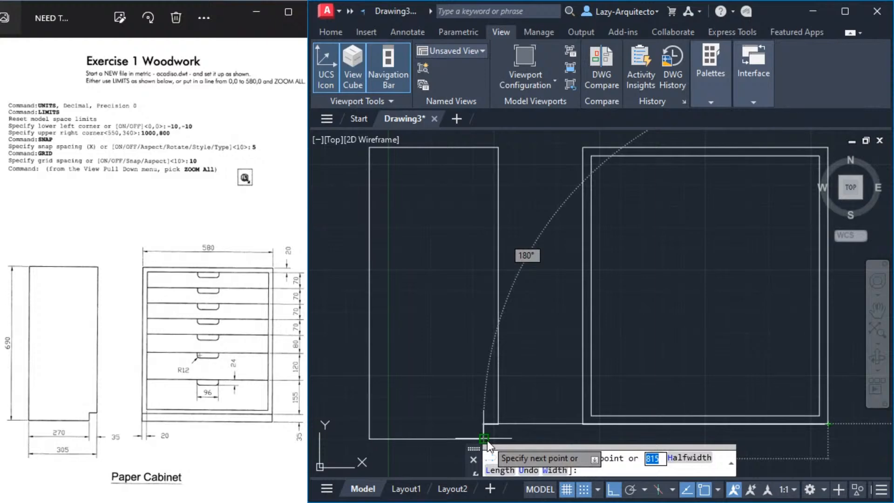
left_click(818, 444)
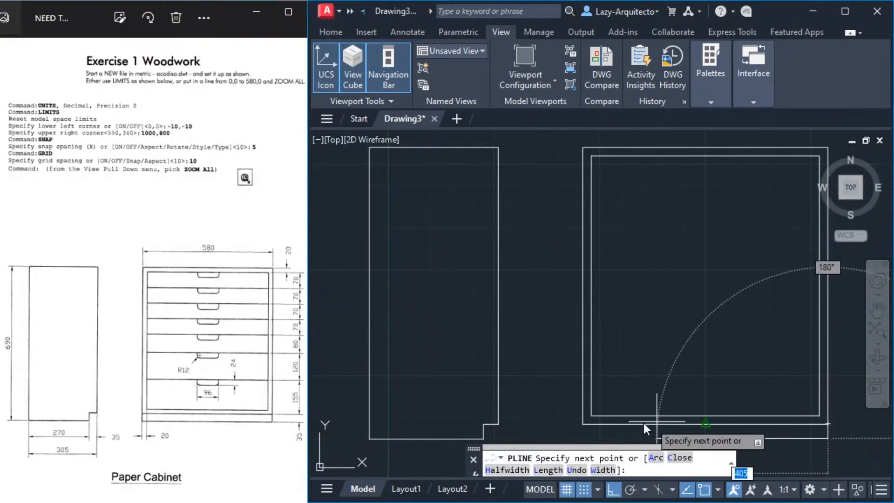
left_click(586, 437)
left_click(585, 425)
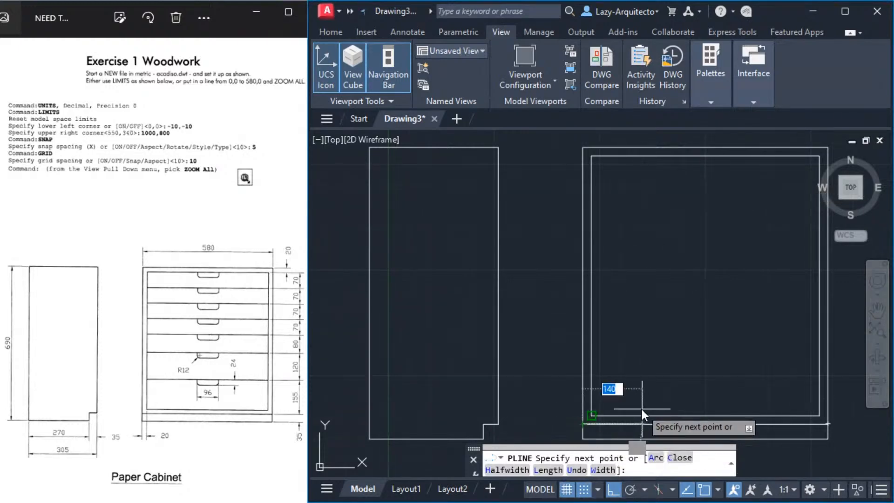
key("Return")
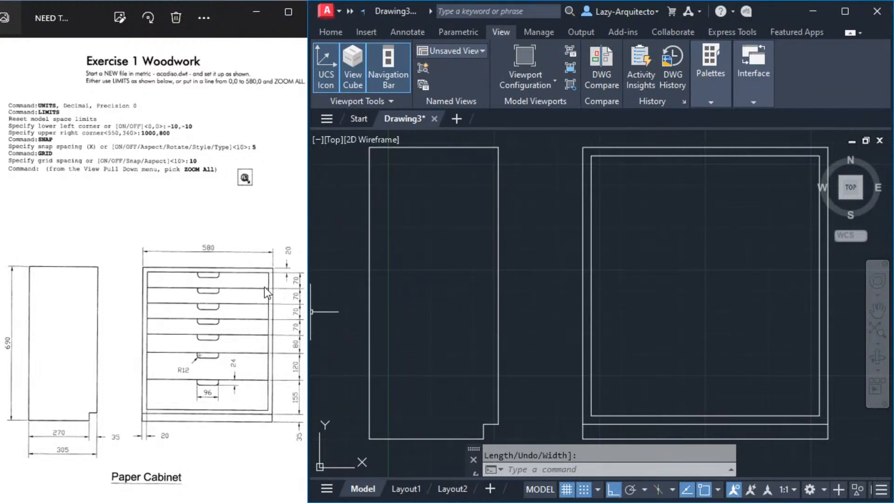
Draw the first drawer line across the inner frame, starting 70 below its top left corner and ending at its right edge
type("L")
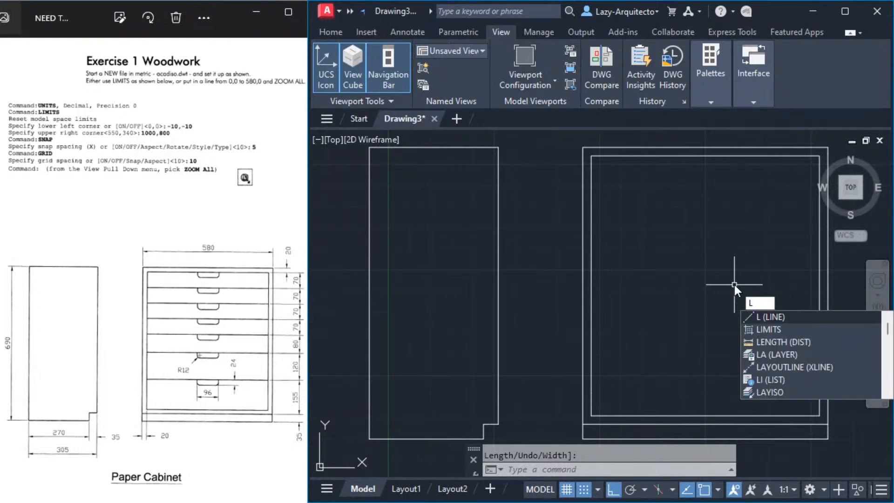
key("Return")
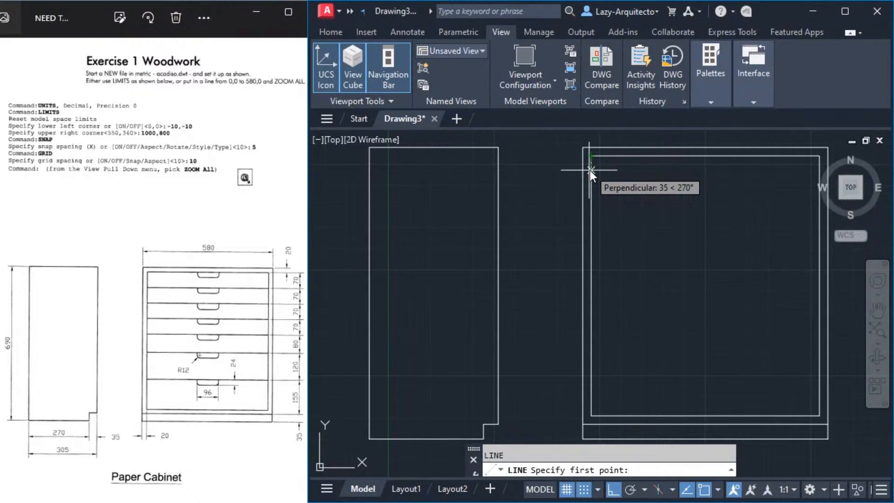
type("70")
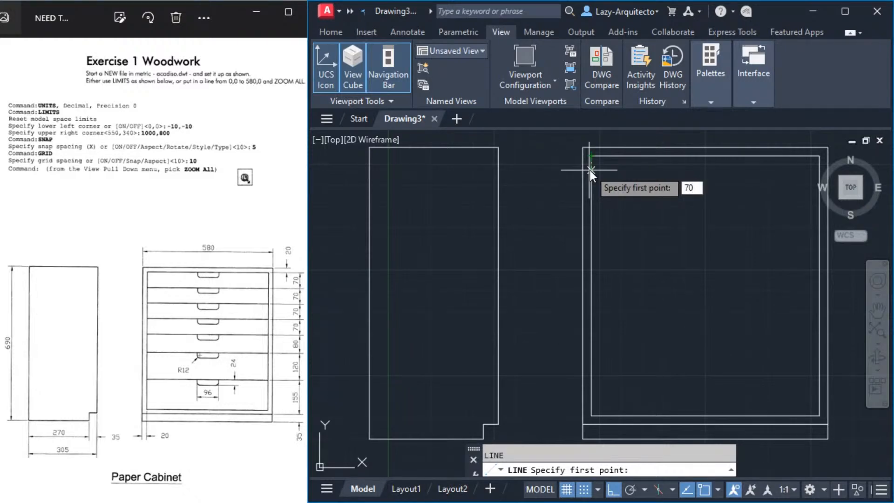
key("Return")
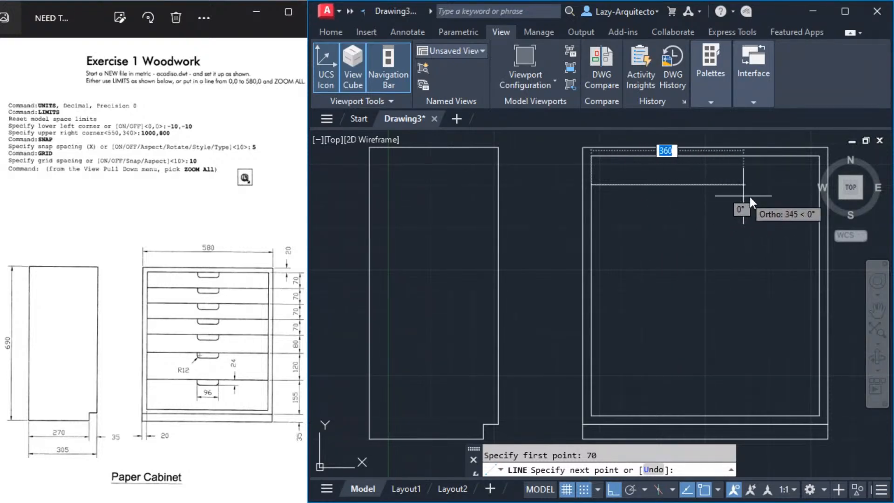
middle_click_drag(799, 186, 793, 186)
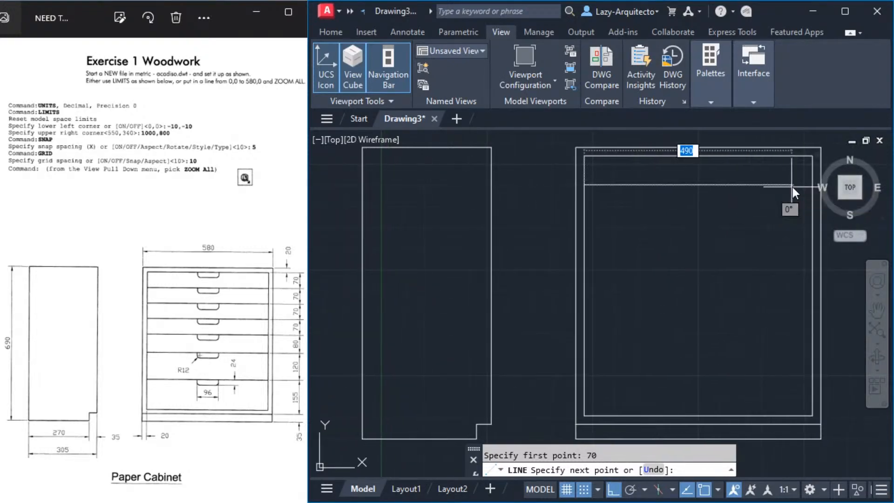
left_click(809, 185)
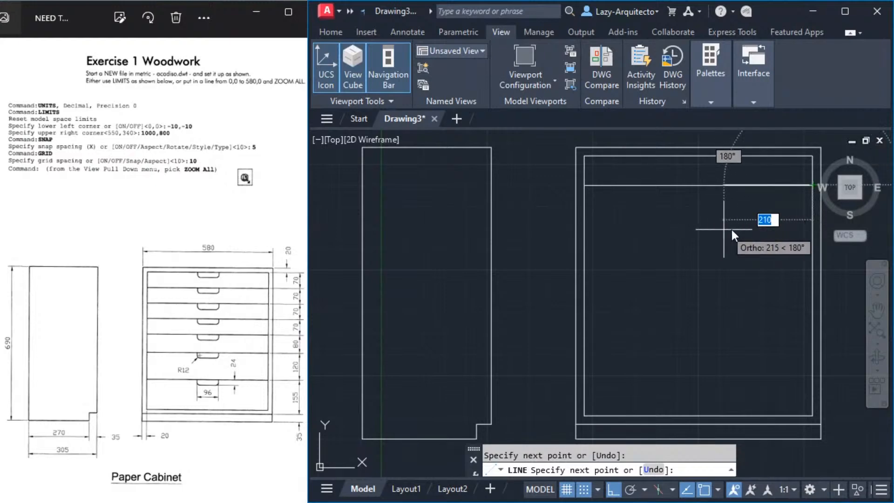
key("Escape")
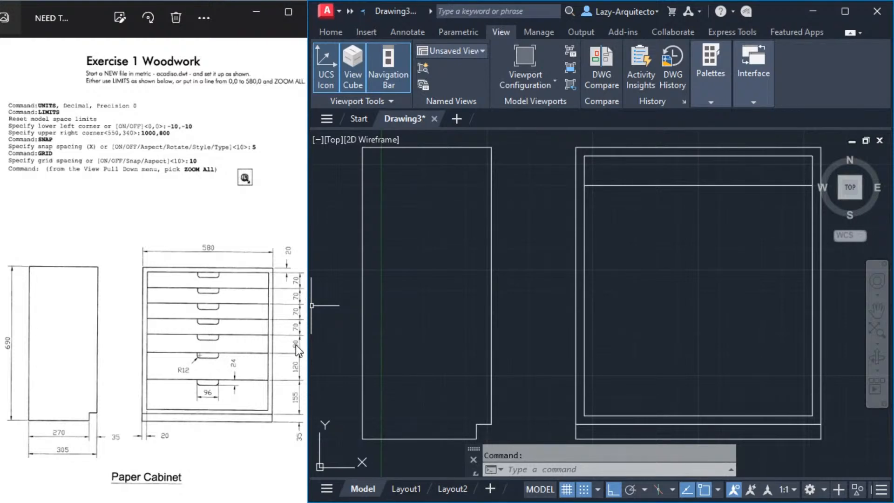
Offset the first drawer line downward by 70 three times in succession, each copy from the previous one
type("o")
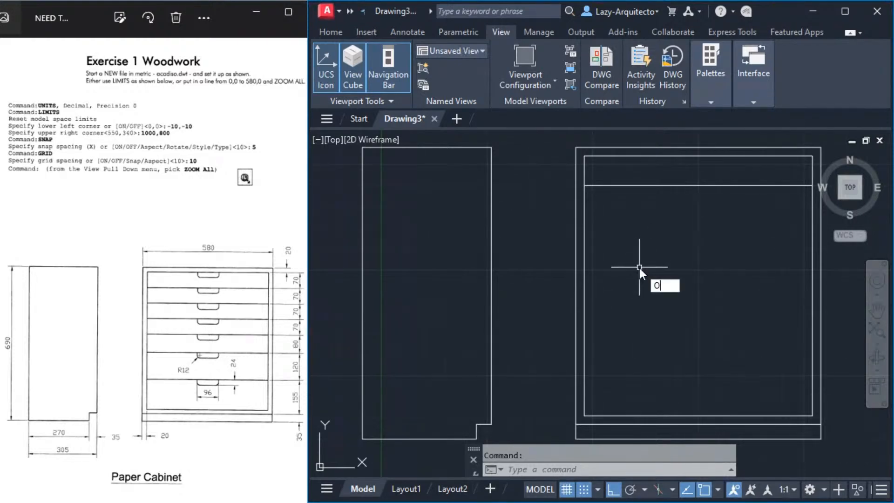
key("Return")
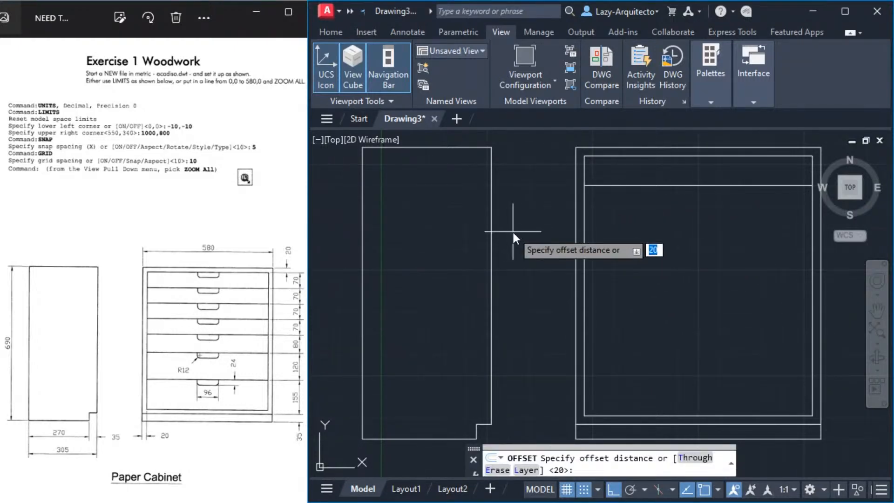
type("7")
key("Return")
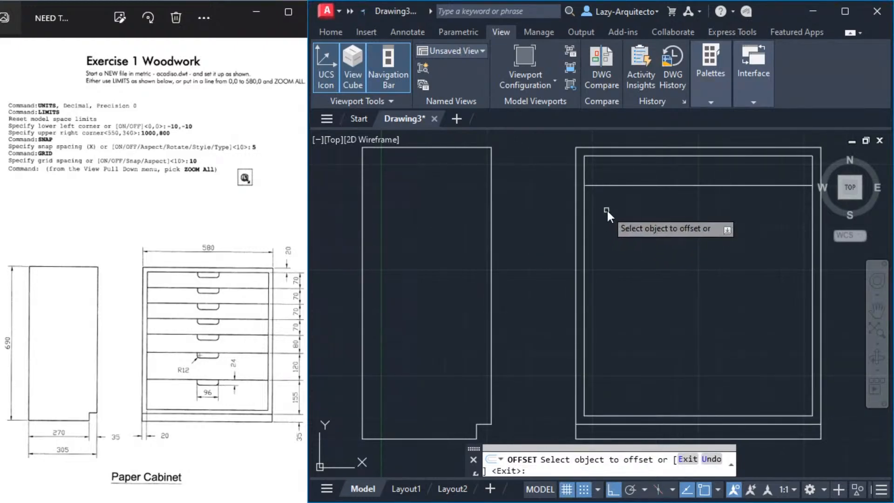
left_click(630, 186)
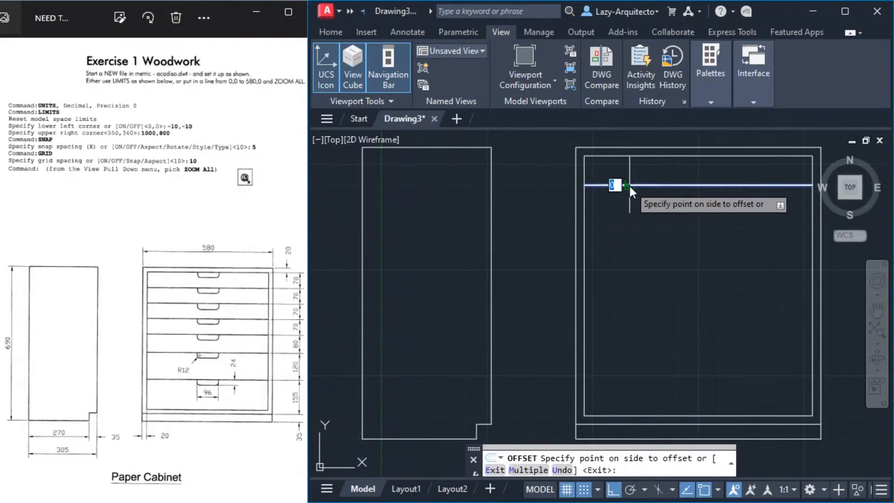
left_click(607, 255)
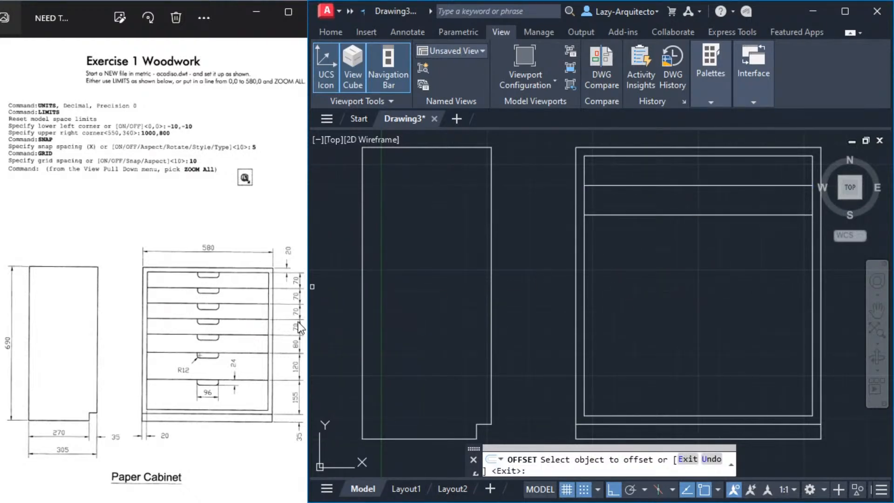
left_click(648, 215)
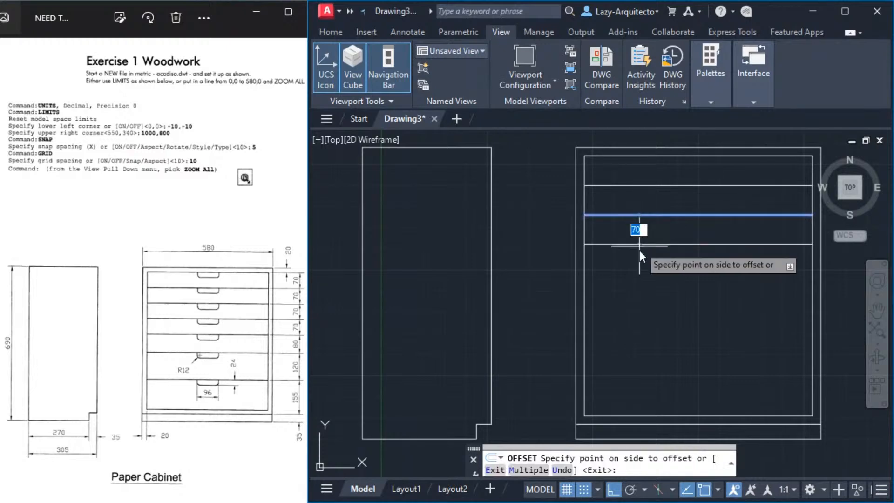
left_click(642, 258)
left_click(663, 245)
left_click(650, 308)
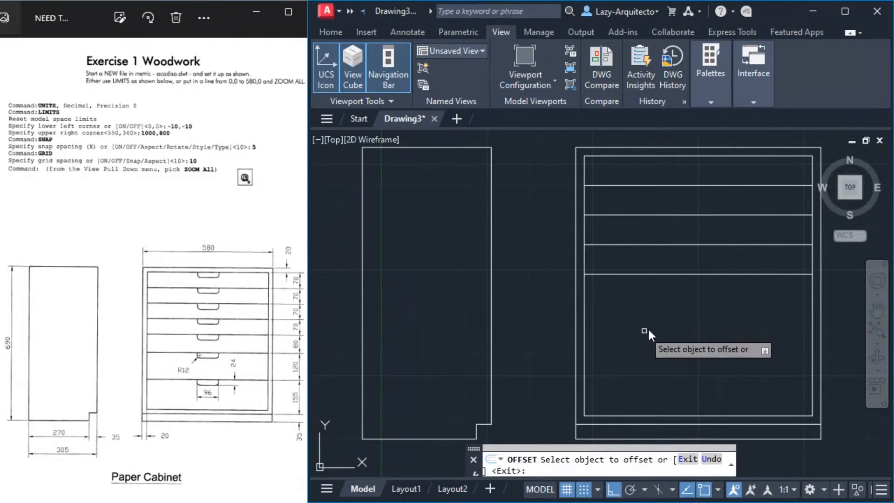
key("Escape")
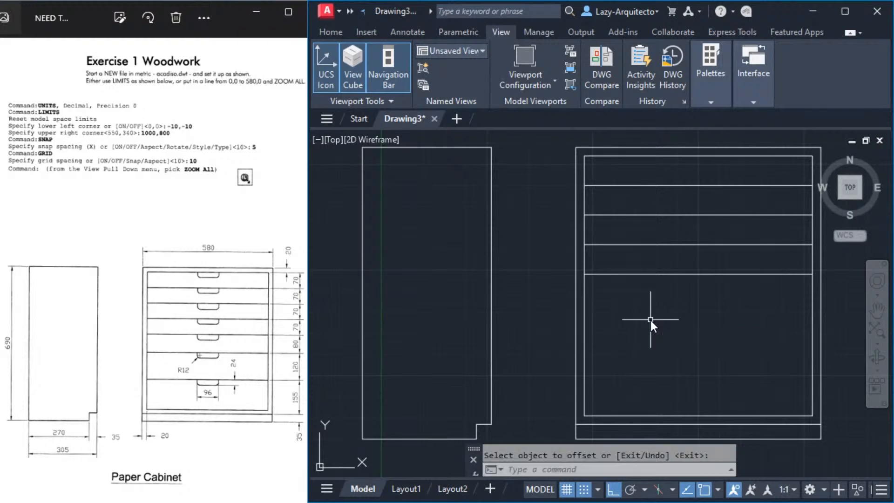
Offset the lowest drawer line 80 downward to add the next drawer division
key("Return")
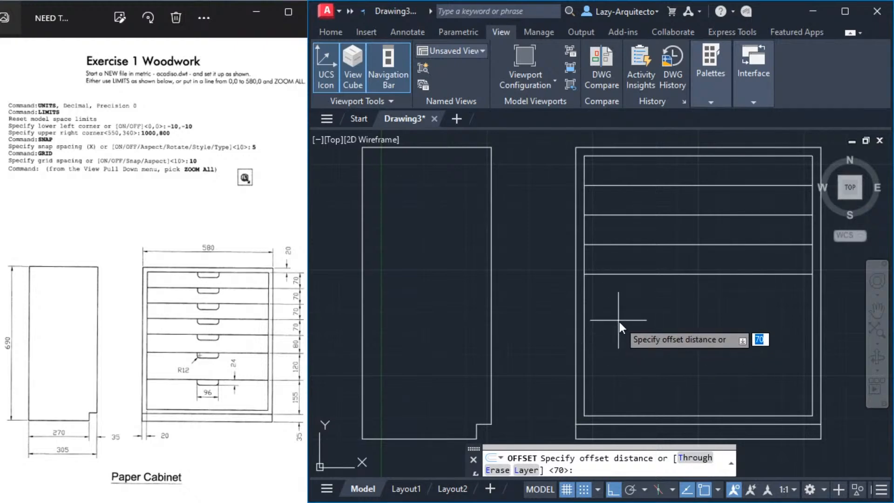
type("80")
key("Return")
left_click(642, 274)
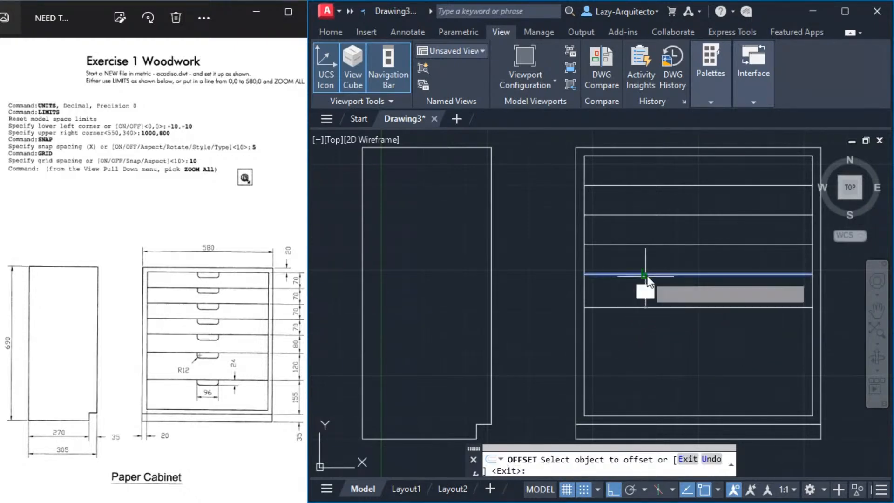
left_click(639, 350)
key("Return")
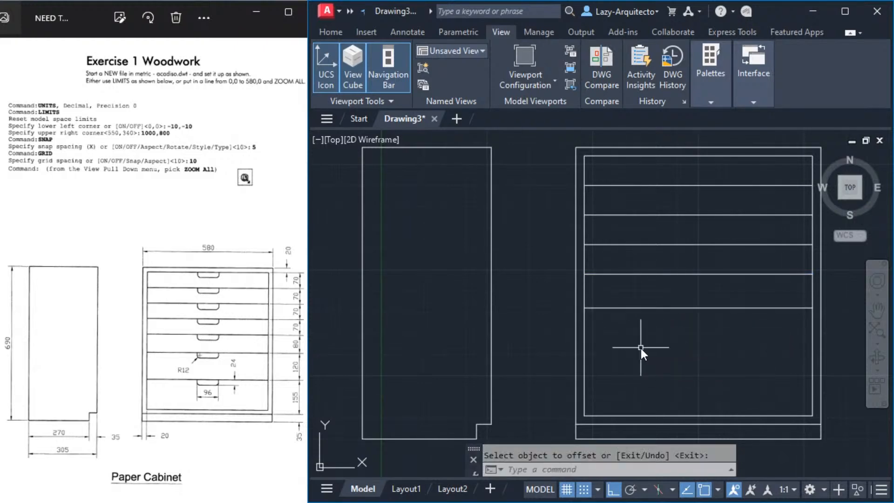
Offset the newest drawer line 120 downward to add the division above the bottom drawer
key("Return")
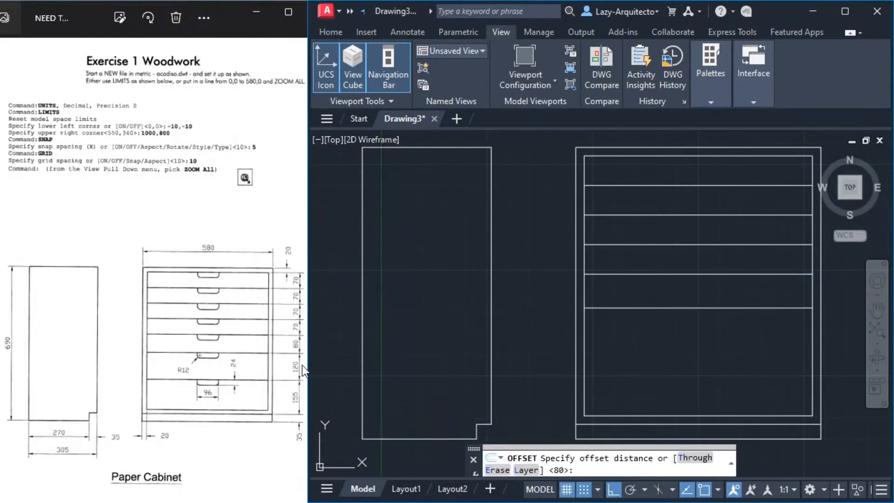
type("120")
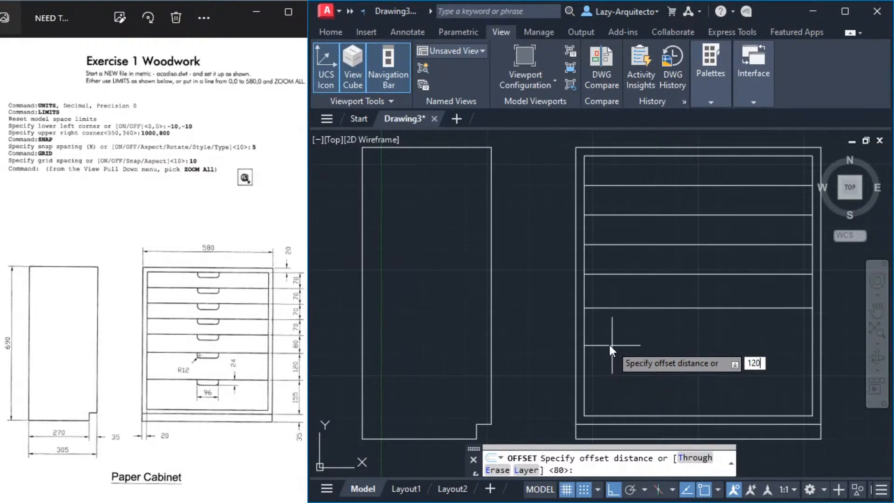
key("Return")
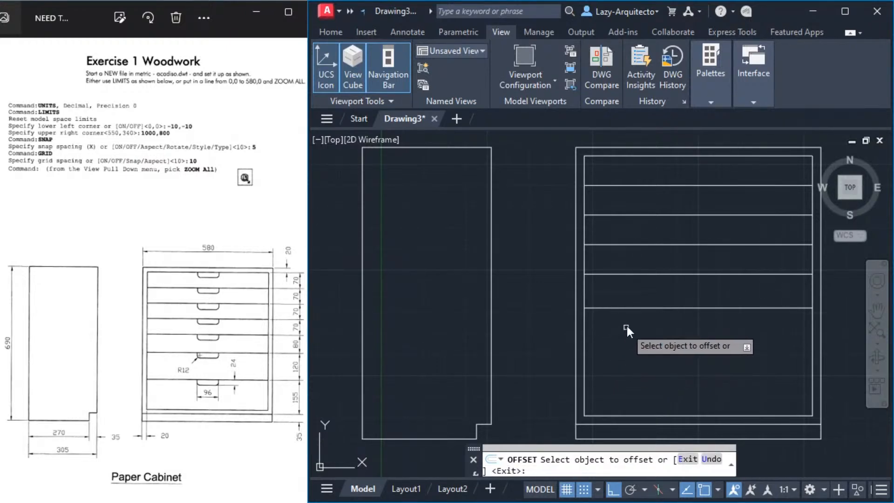
left_click(631, 307)
left_click(616, 376)
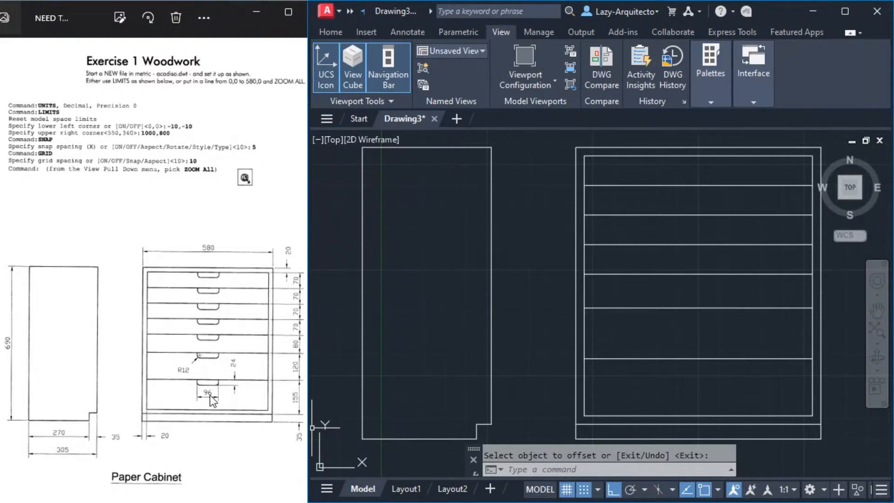
Draw the handle as a polyline from the lowest drawer line's midpoint: 24 down, 96 to the right, and back up to the line
type("PL")
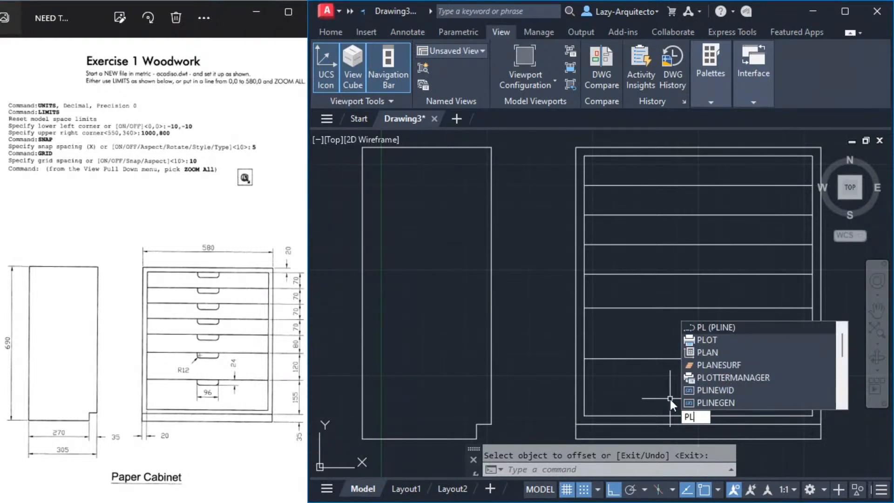
key("Return")
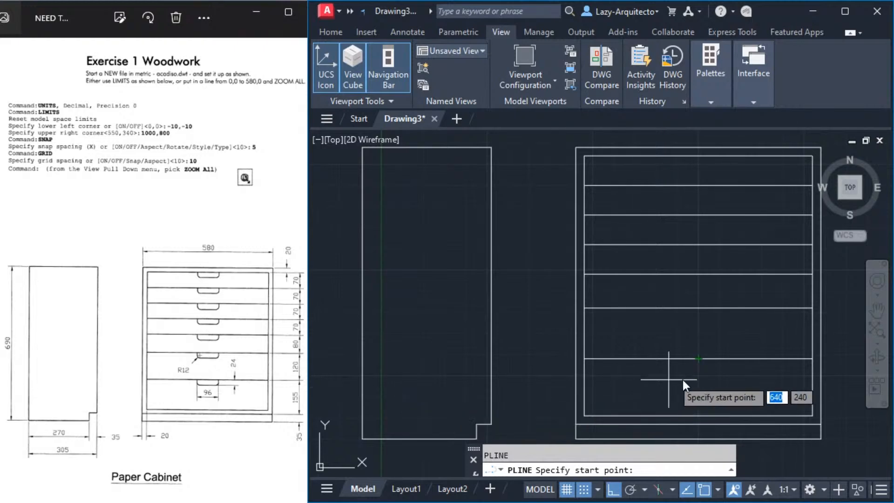
left_click(697, 357)
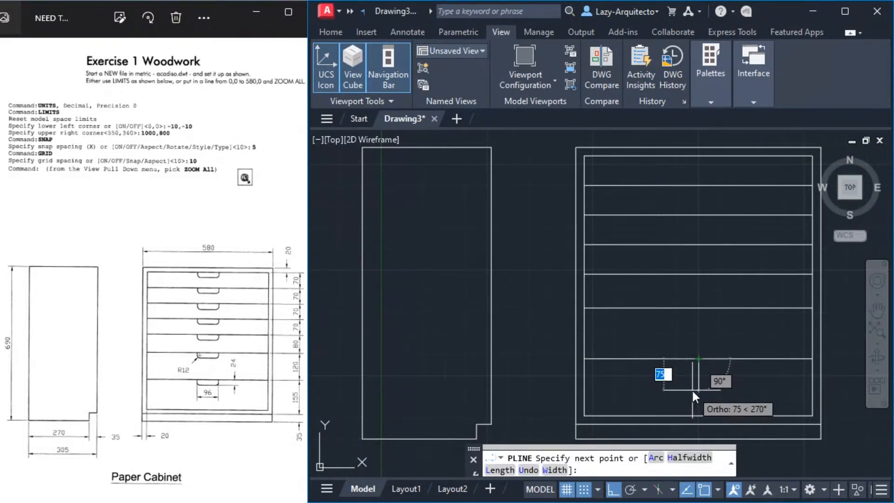
type("24")
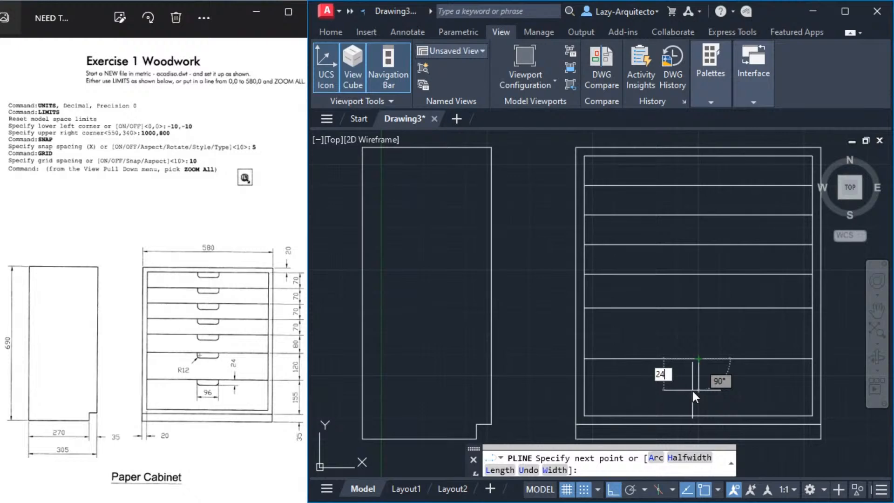
key("Return")
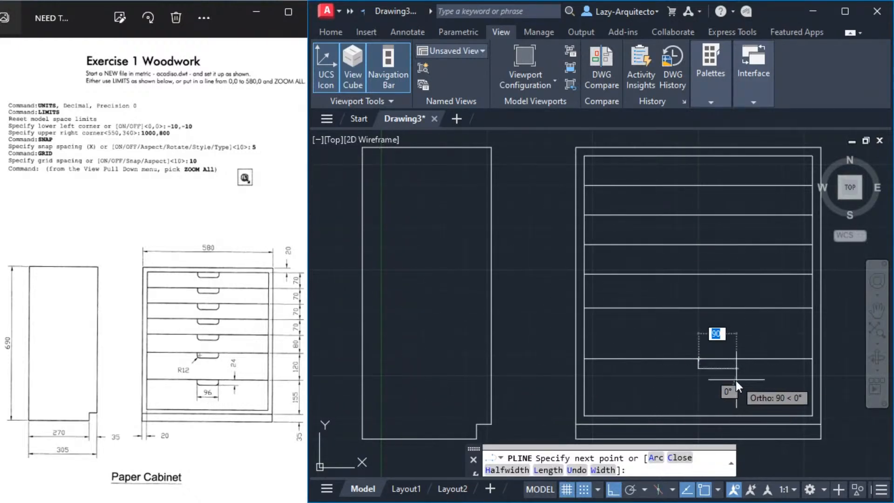
type("96")
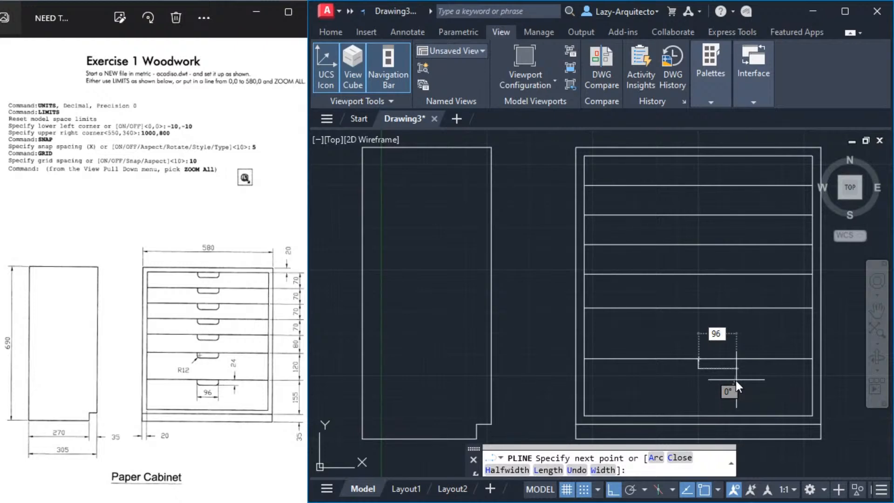
key("Return")
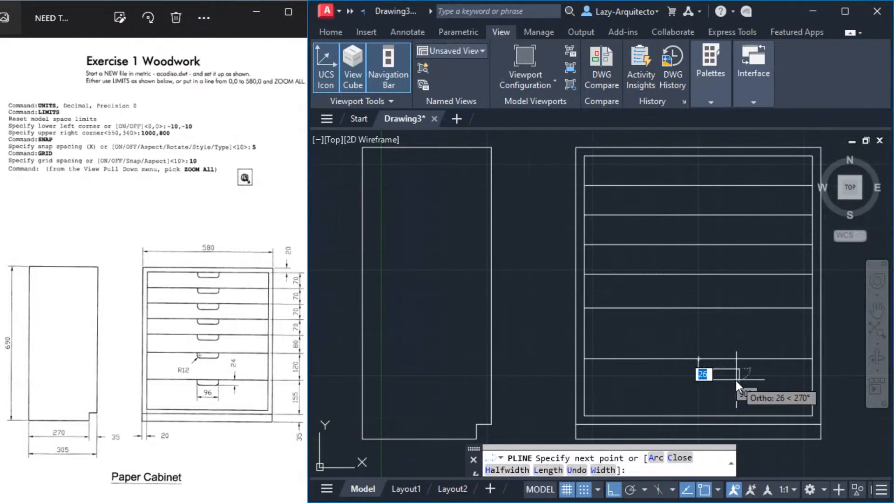
left_click(739, 356)
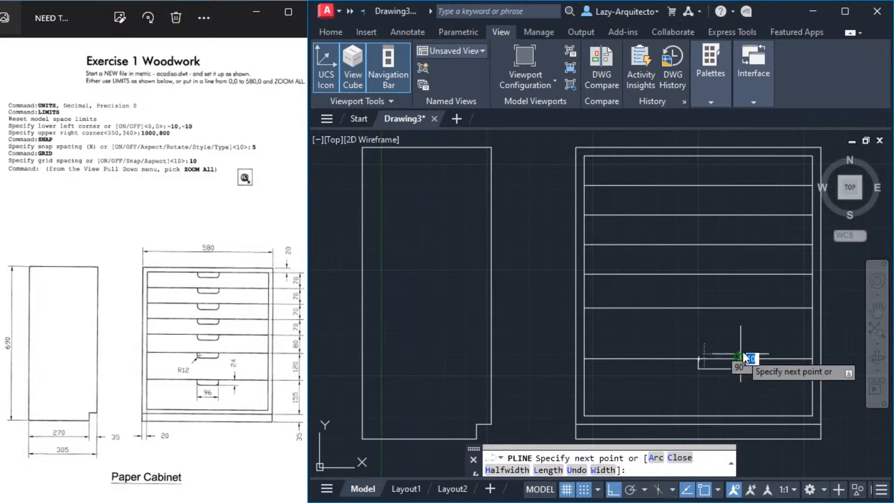
key("Return")
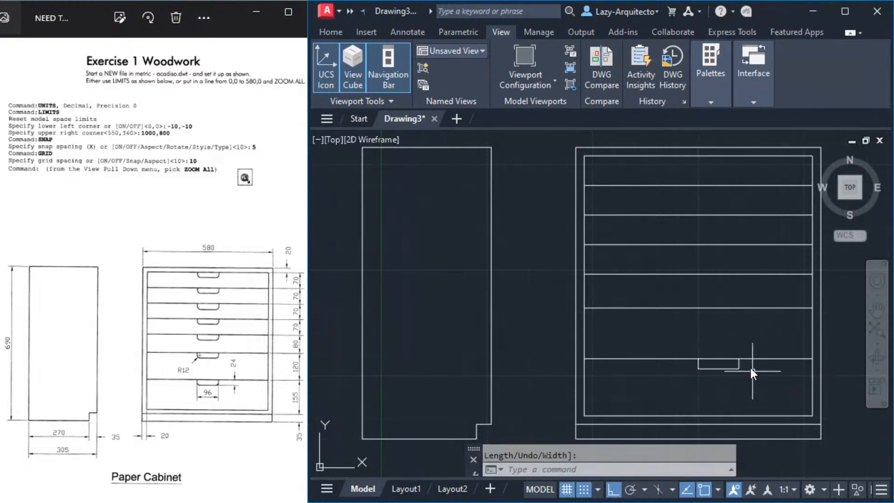
Move the handle horizontally by its bottom edge's midpoint to centre it on the inner frame's vertical midline
left_click(722, 369)
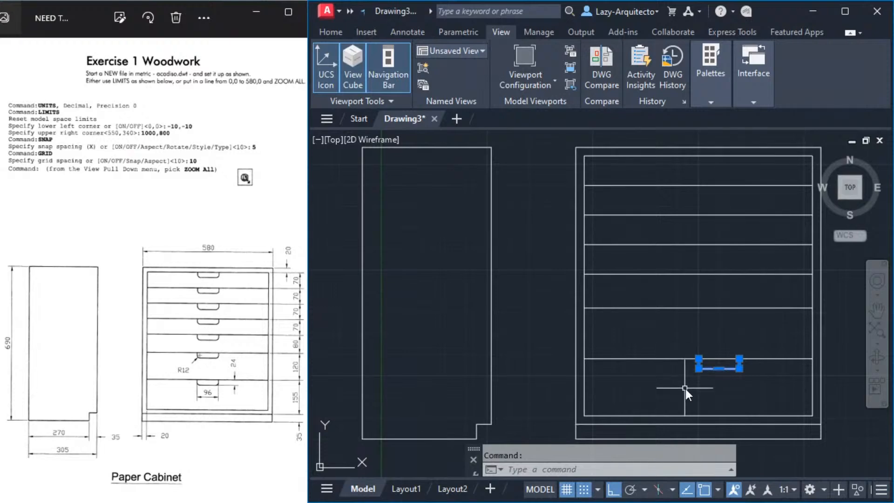
type("M")
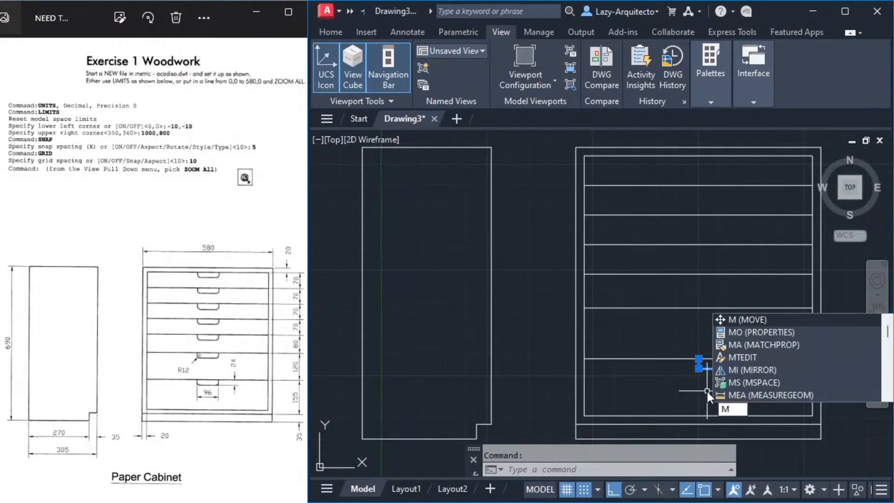
key("Return")
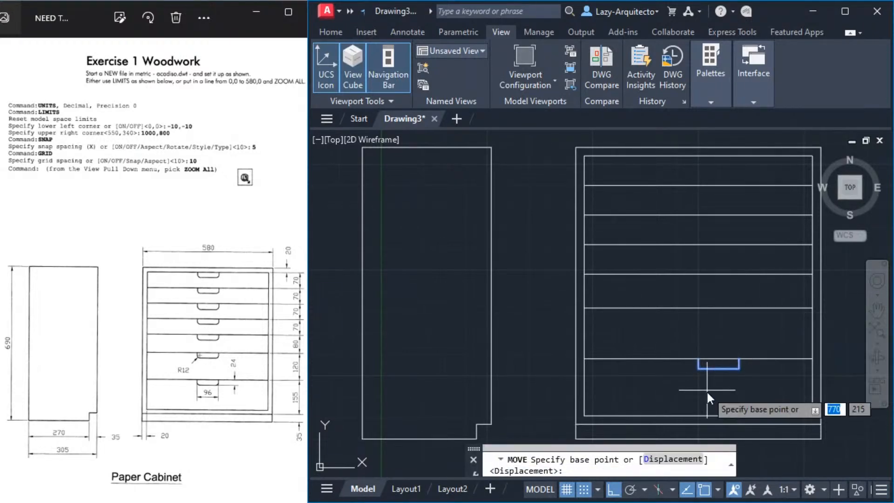
left_click(720, 367)
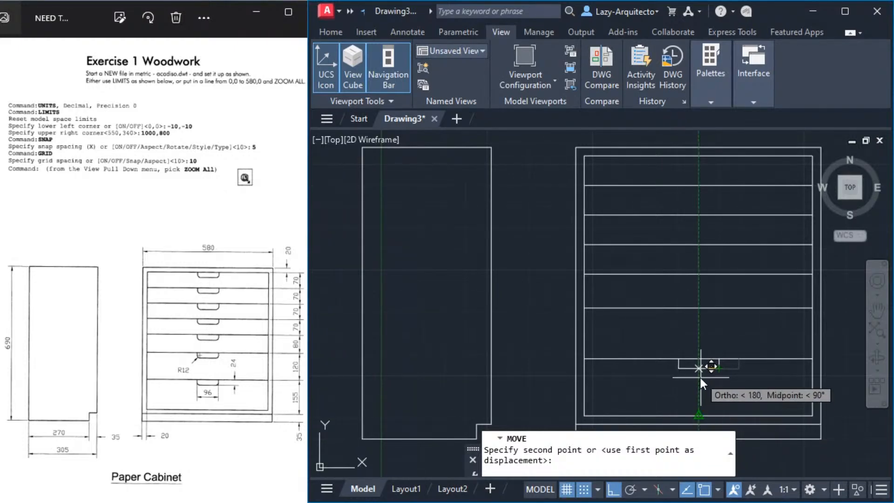
left_click(700, 376)
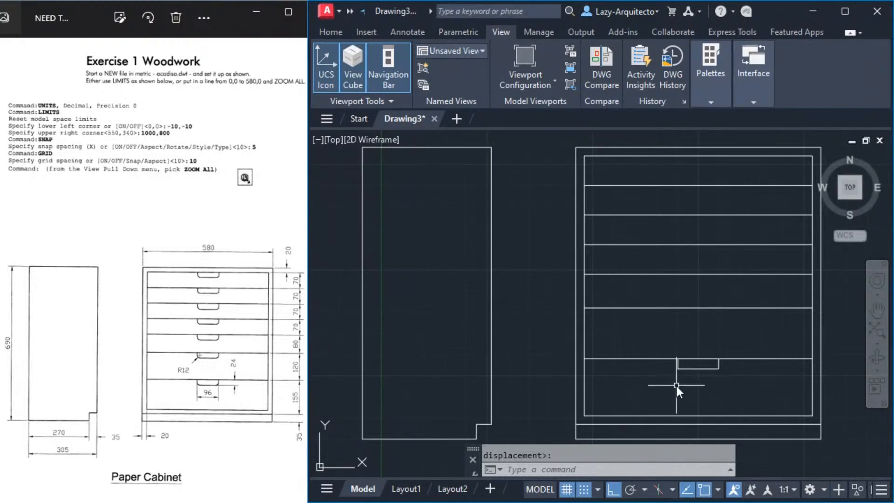
Fillet both lower corners of the handle with a radius of 12
type("F")
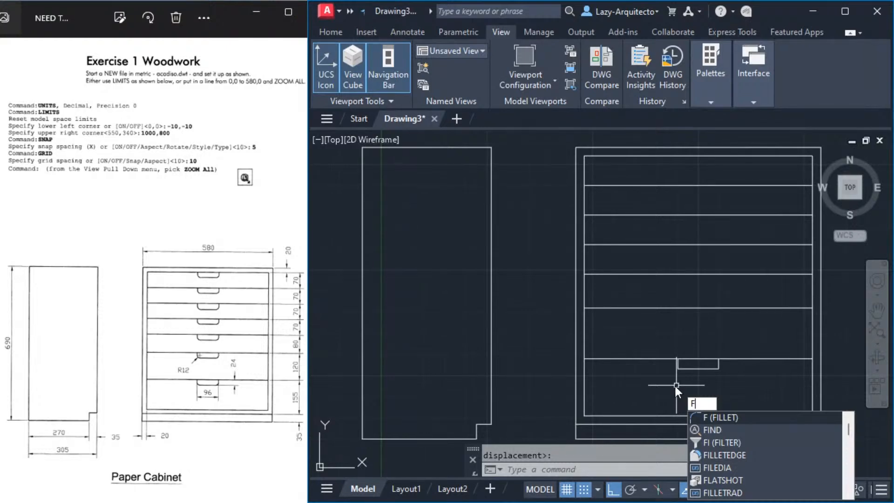
key("Return")
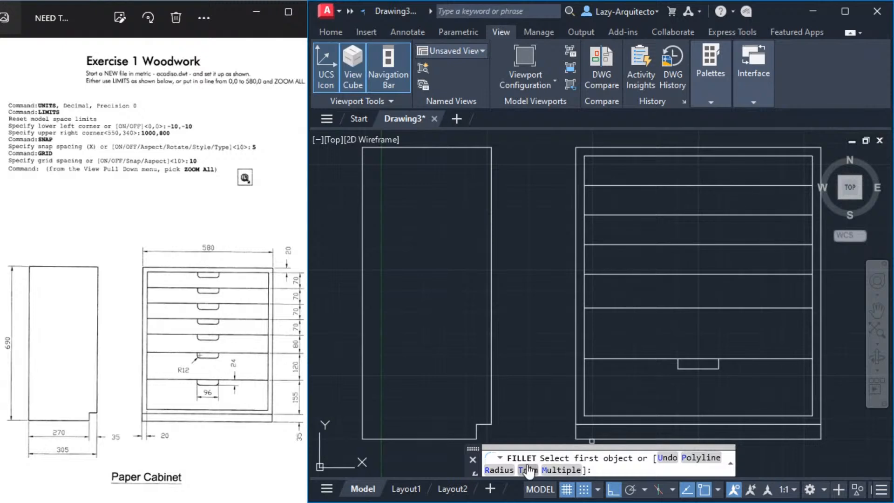
left_click(499, 471)
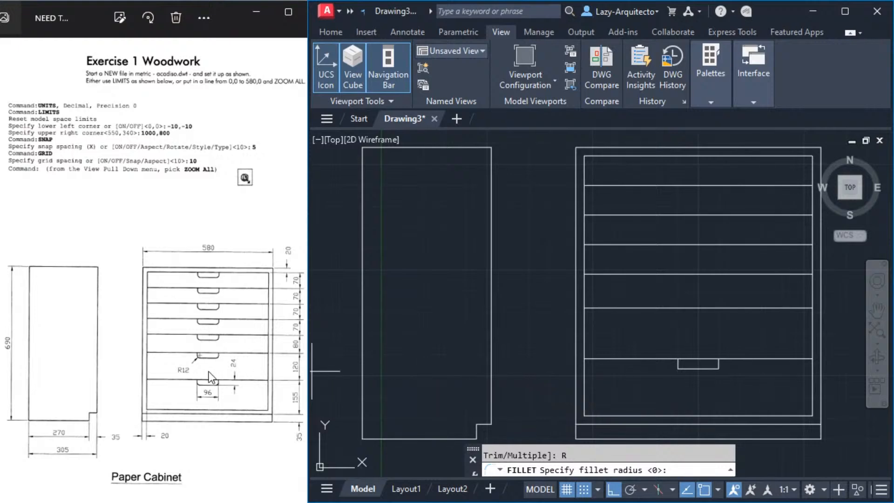
type("12")
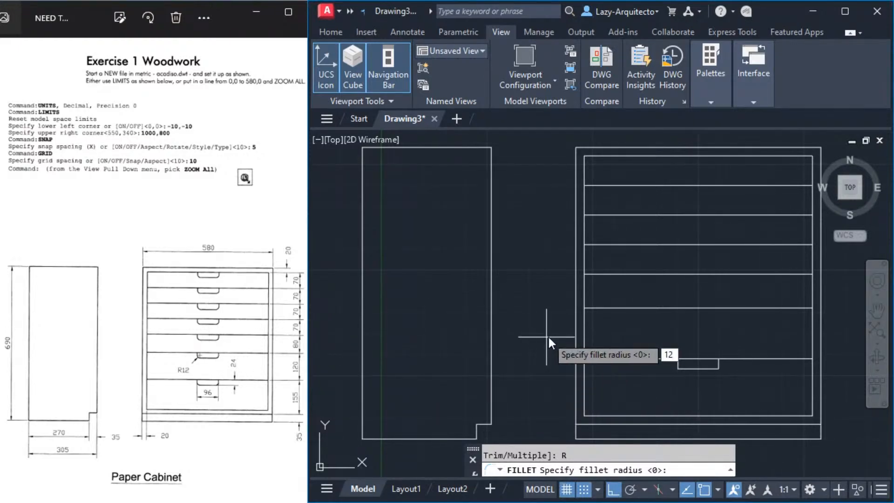
key("Return")
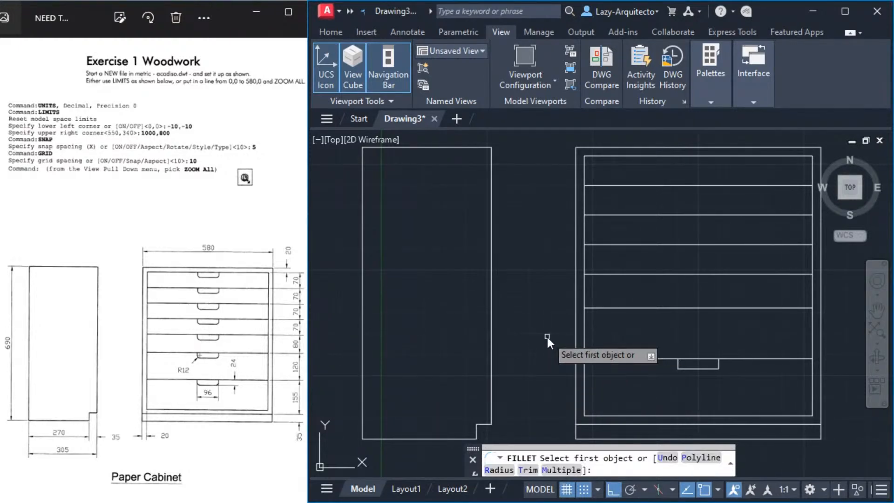
left_click(686, 370)
left_click(678, 364)
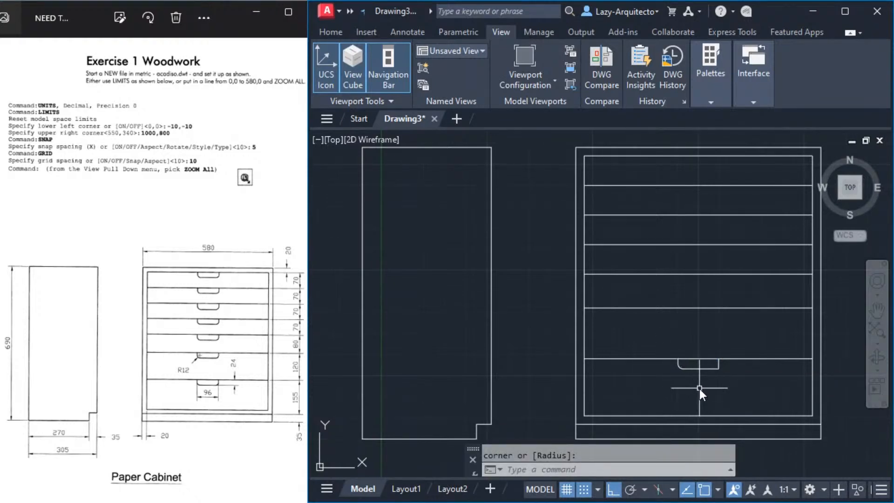
key("Return")
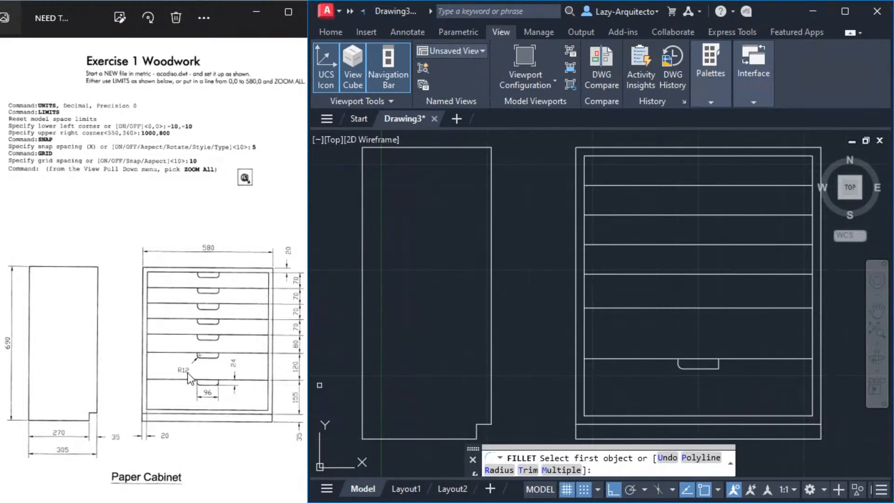
left_click(712, 370)
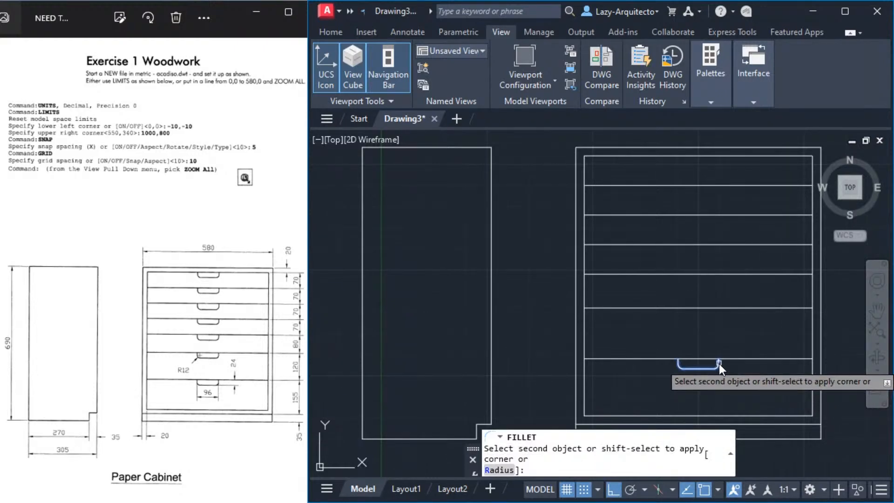
left_click(719, 365)
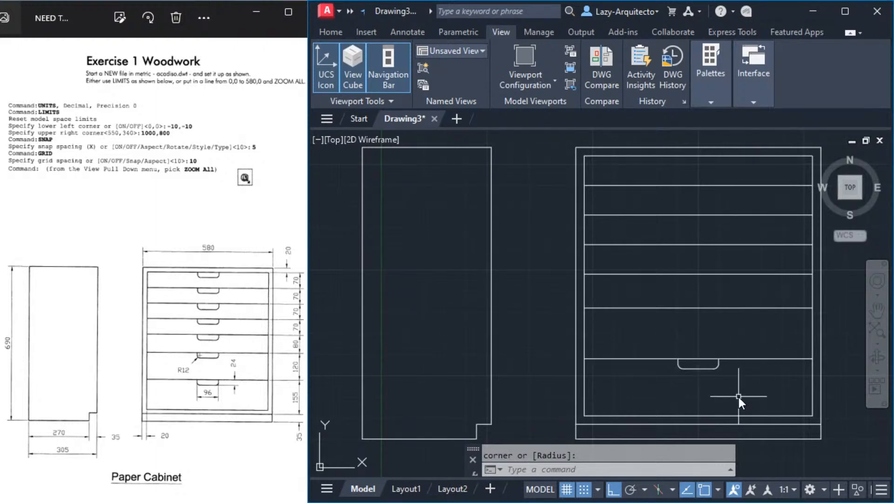
Copy the handle from the right end of its drawer line to the right ends of the five drawer lines above
left_click(703, 370)
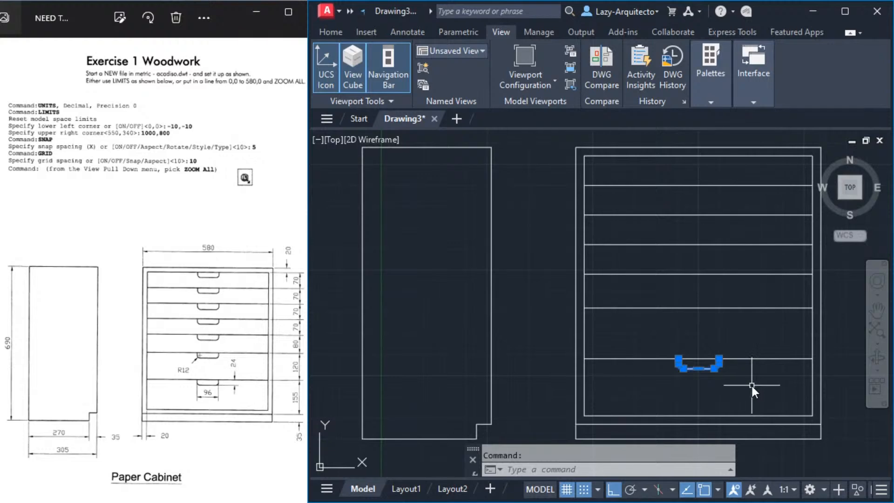
type("CO")
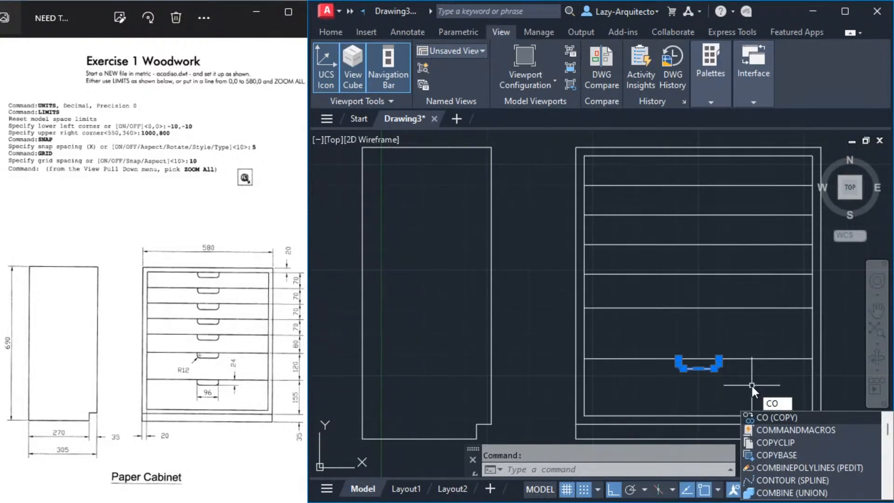
key("Return")
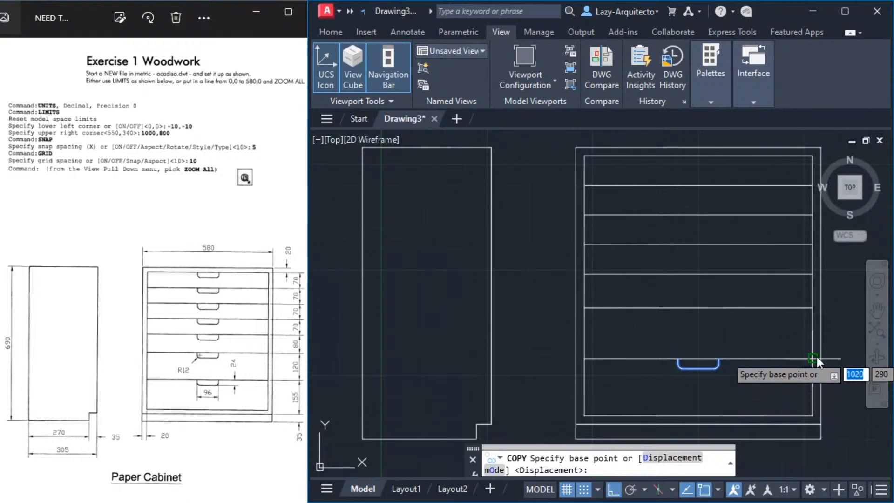
left_click(817, 357)
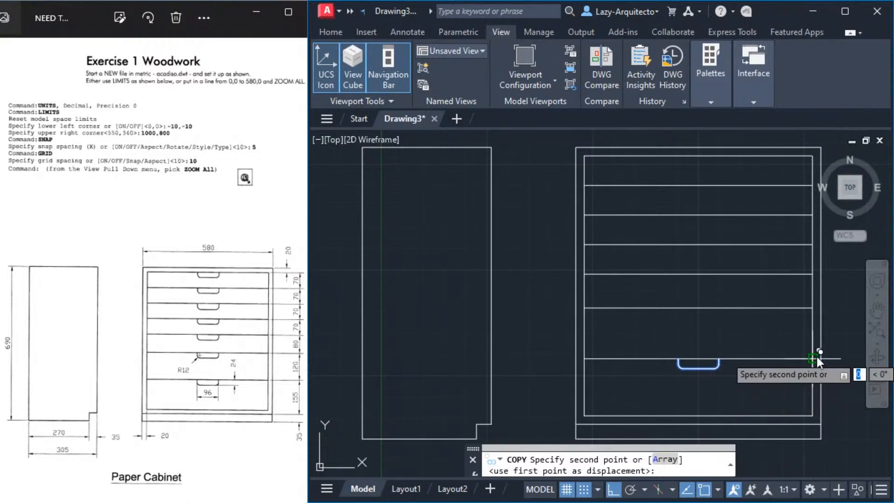
left_click(814, 309)
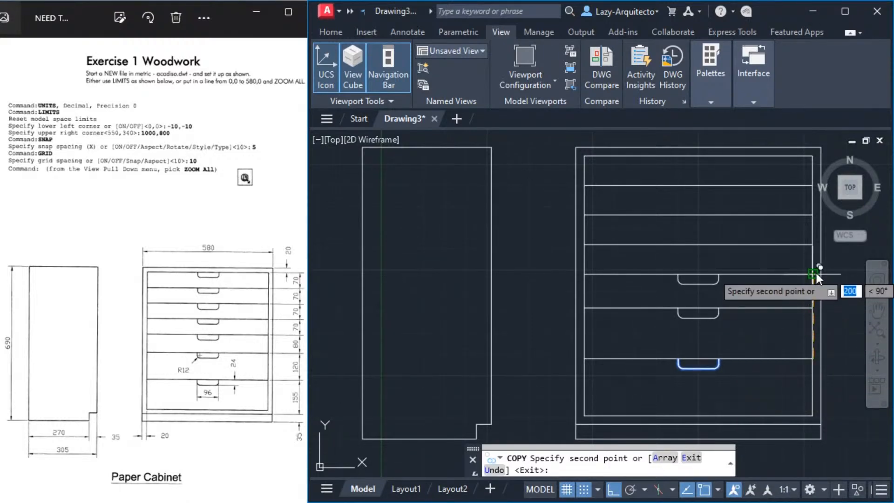
left_click(815, 274)
left_click(812, 244)
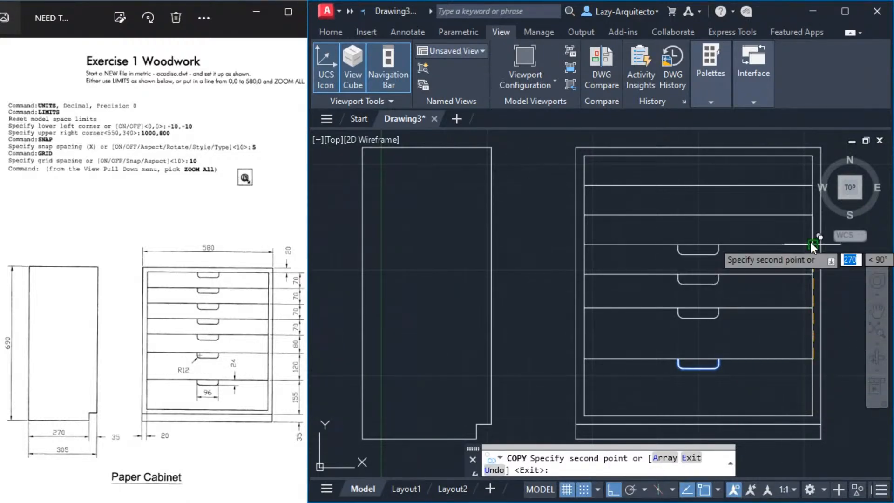
left_click(811, 214)
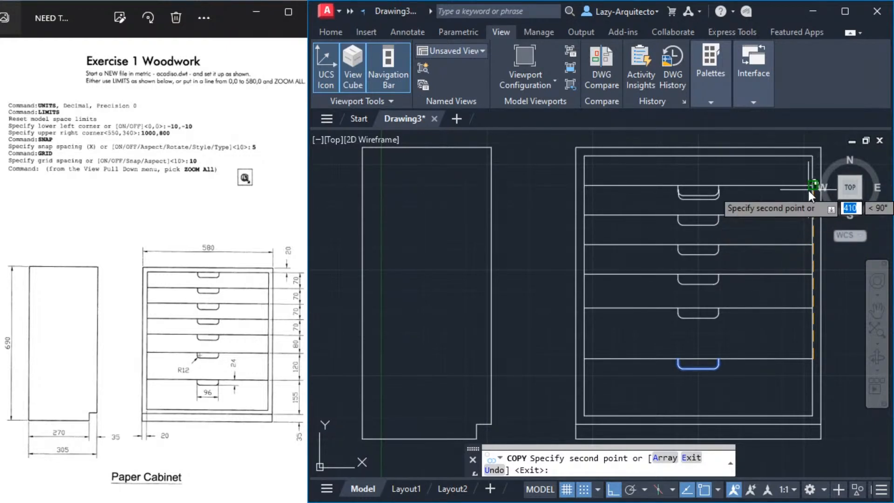
left_click(811, 186)
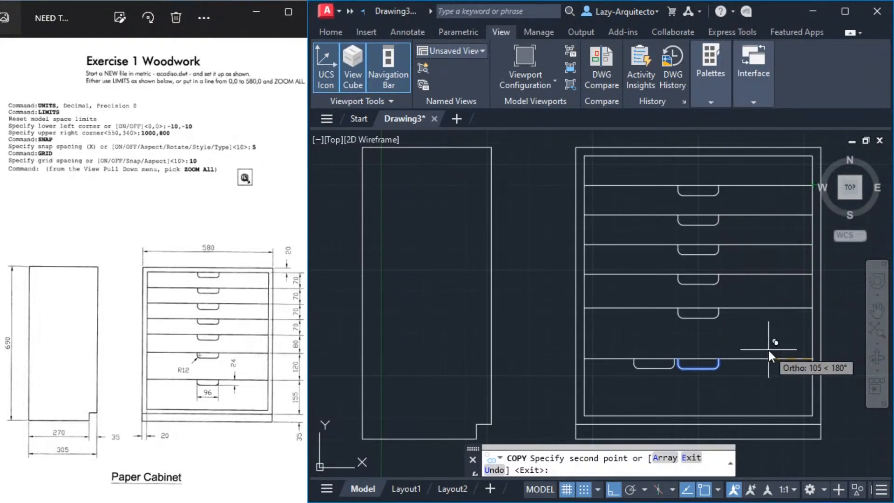
key("Escape")
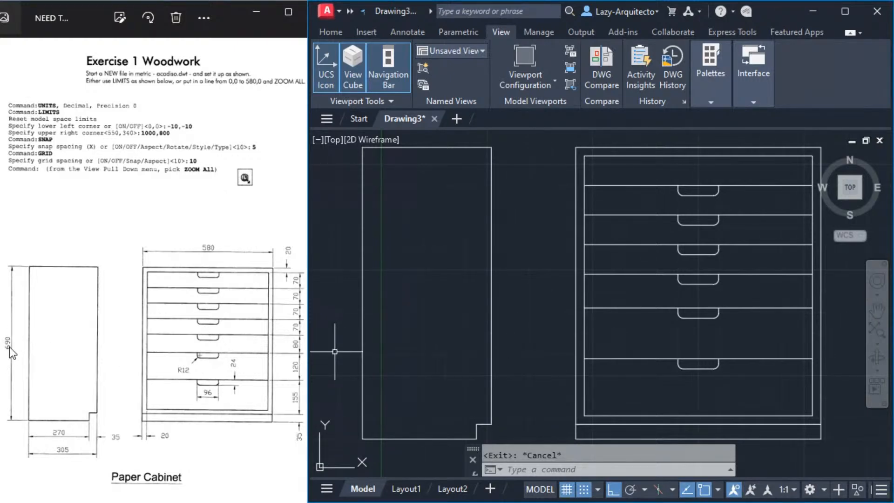
type("DLI")
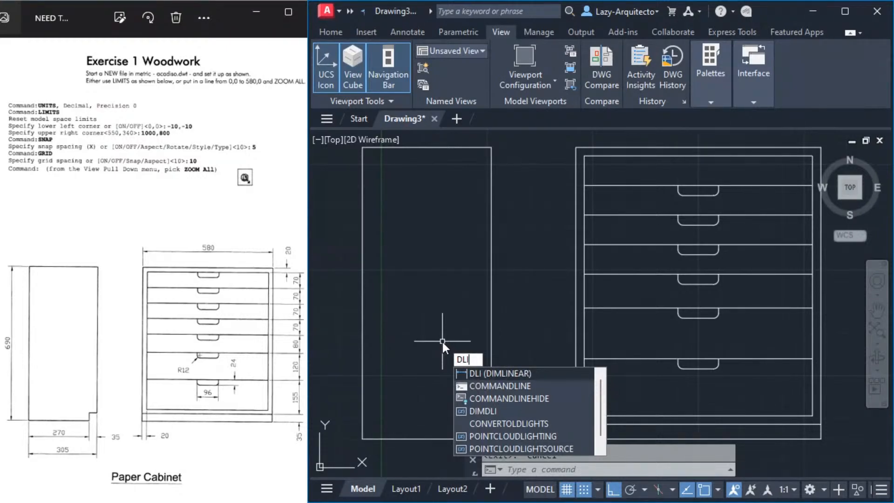
key("Return")
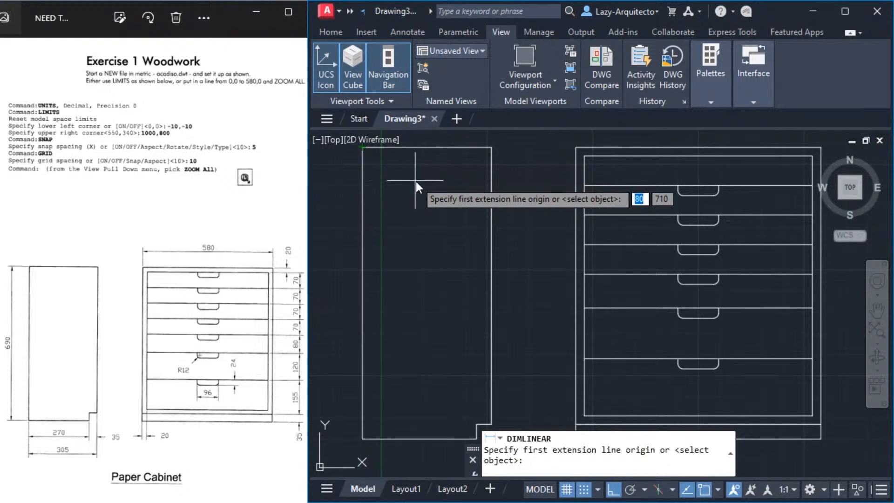
key("Escape")
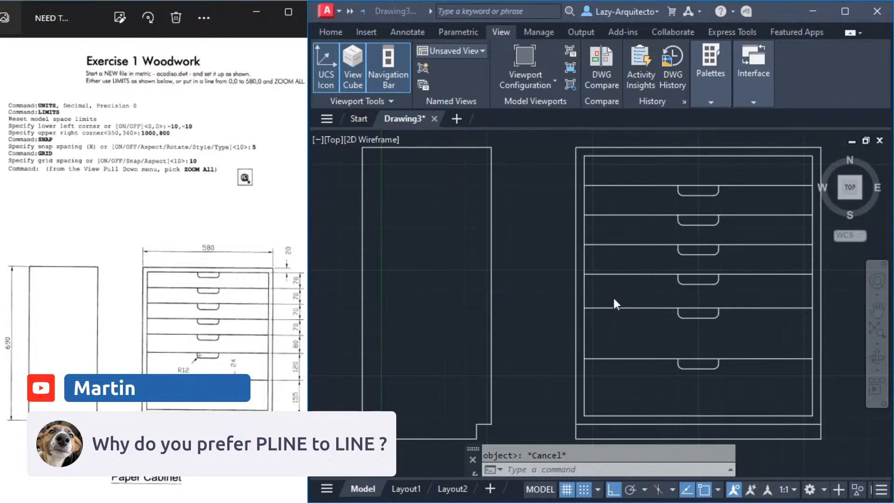
Select several drawer lines in the front view one at a time to examine them as individual objects
left_click(534, 222)
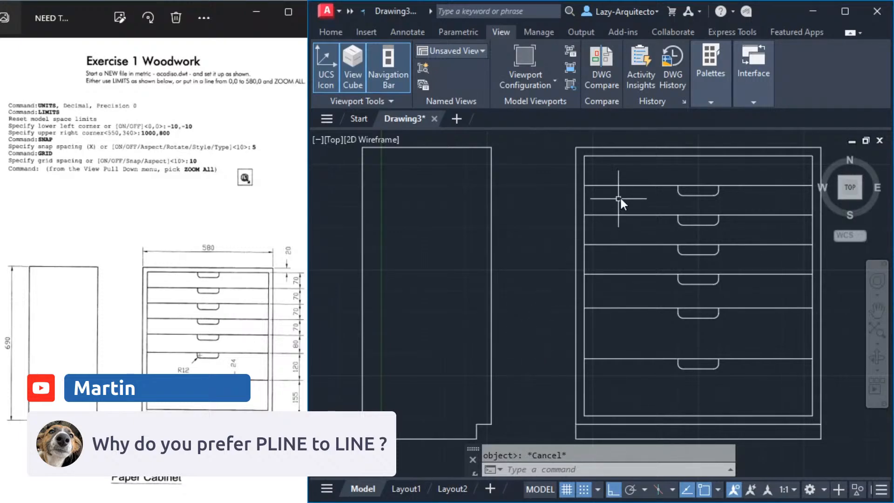
left_click(650, 189)
left_click(649, 179)
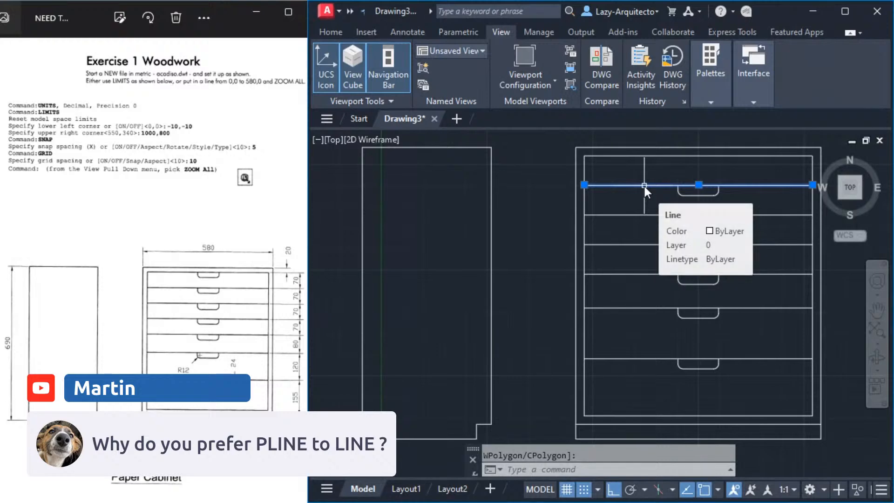
key("Escape")
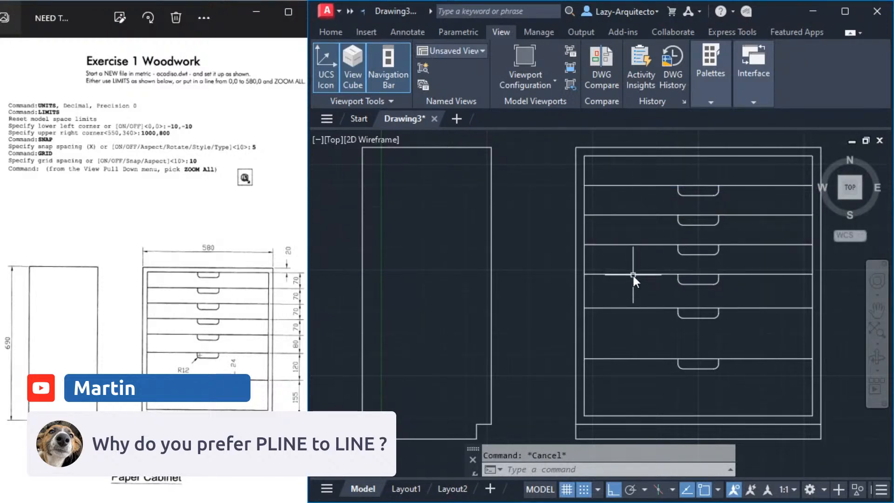
left_click(631, 365)
left_click(626, 351)
key("Escape")
left_click(639, 309)
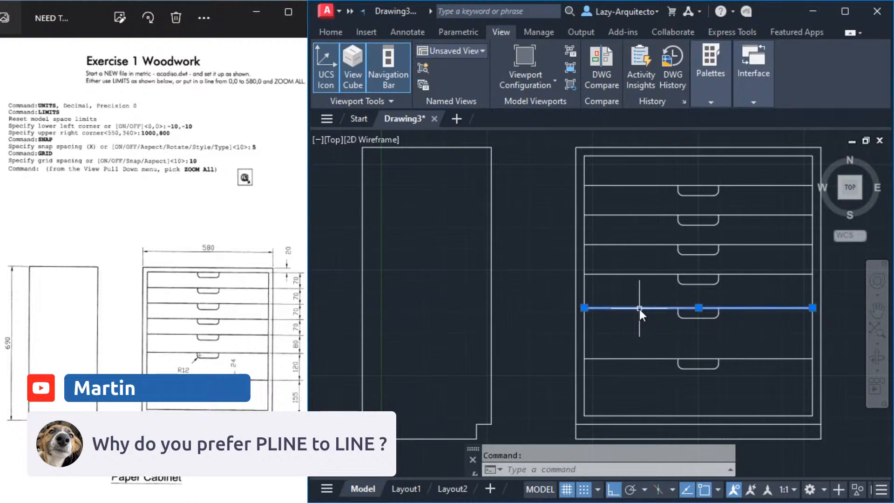
key("Escape")
left_click(638, 275)
key("Escape")
left_click(642, 245)
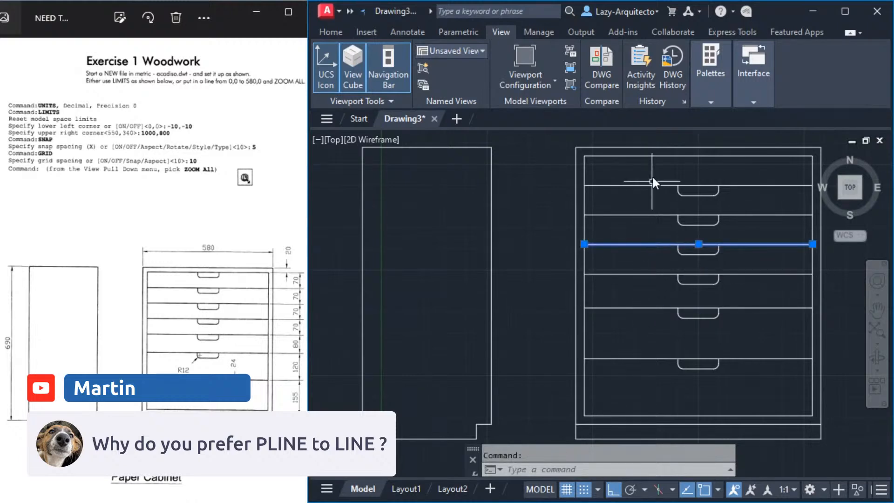
key("Escape")
Select the front view's outer frame, inner frame and the side view outline in turn to examine them as whole objects
left_click(671, 146)
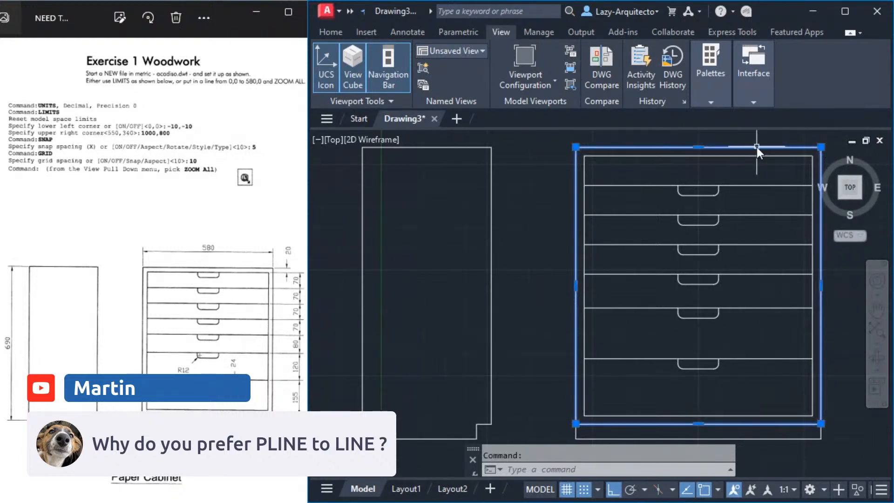
key("Escape")
left_click(595, 161)
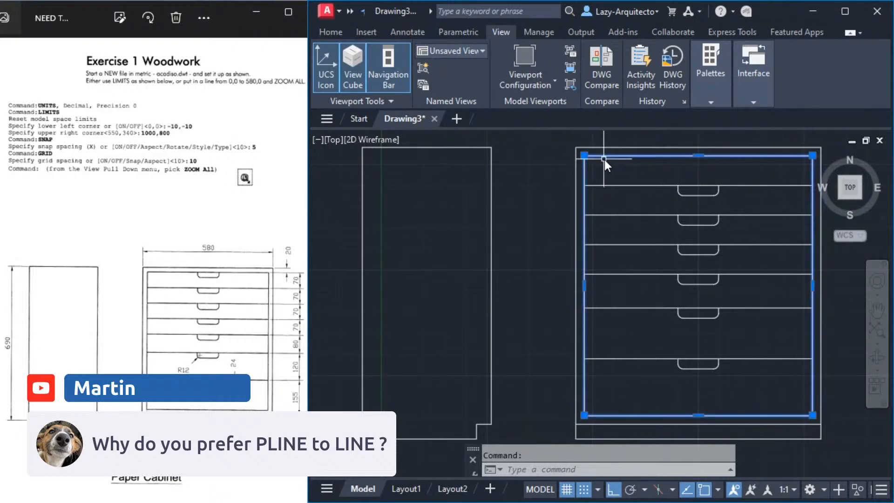
key("Escape")
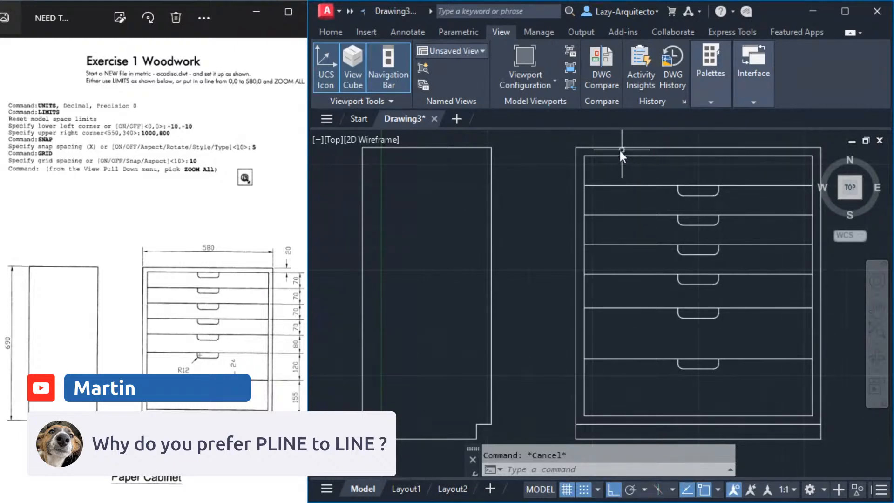
left_click(575, 245)
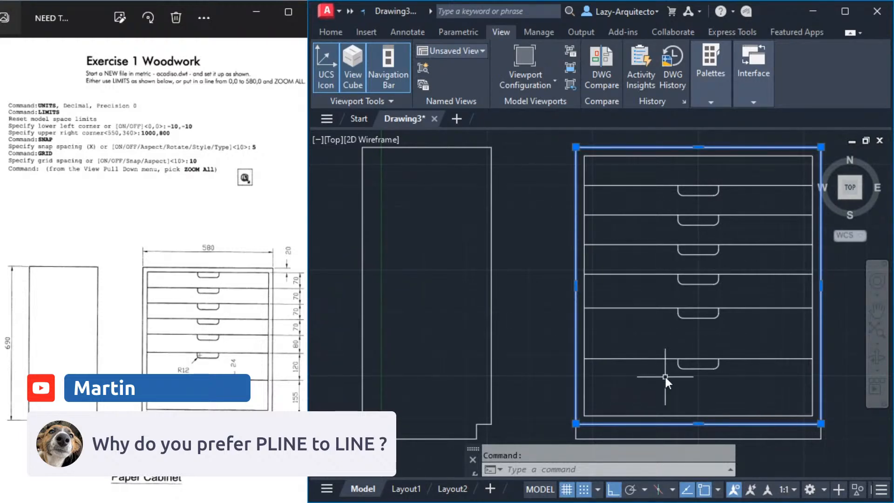
key("Escape")
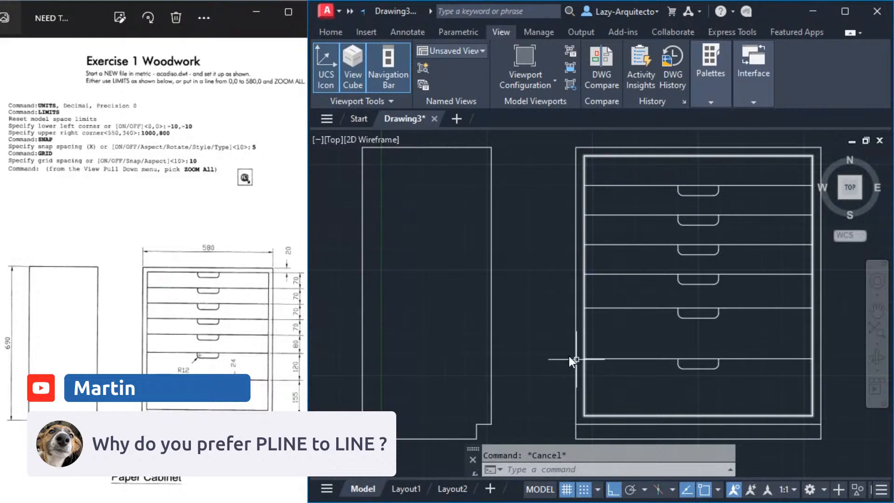
left_click(493, 266)
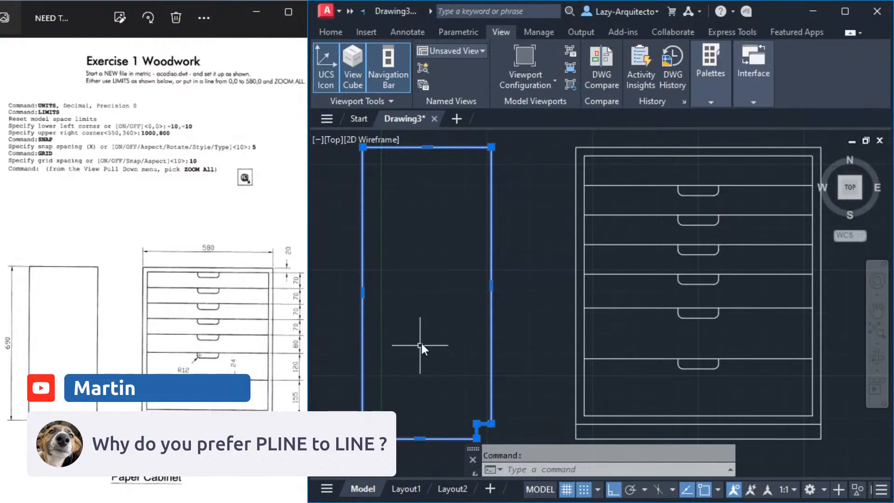
key("Escape")
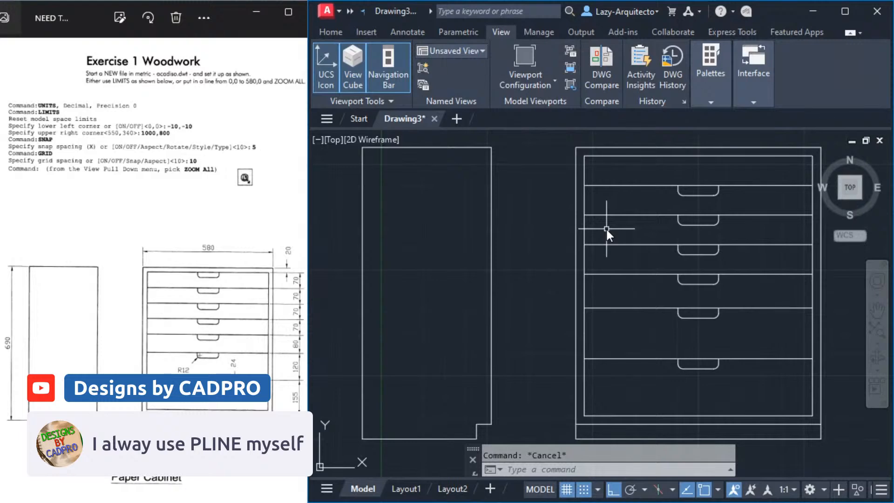
Select the upper three drawer lines together to examine them as separate lines, then clear the selection
left_click(659, 195)
left_click(650, 182)
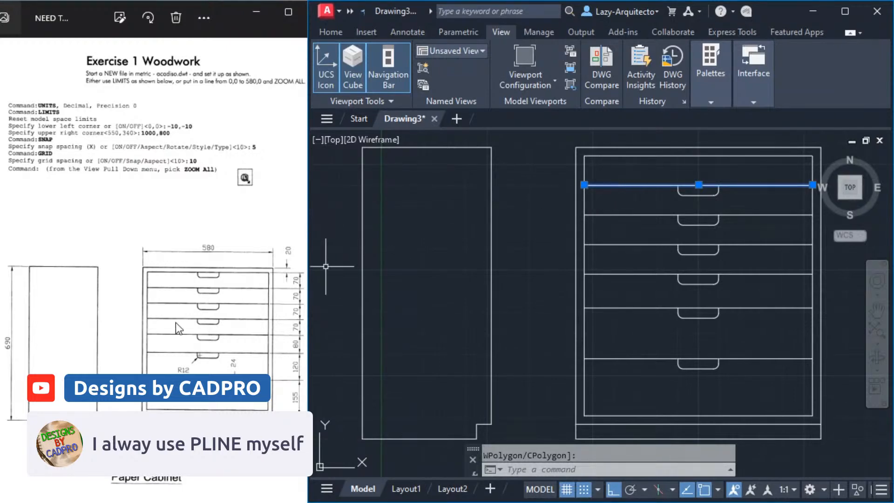
left_click(625, 216)
left_click(633, 244)
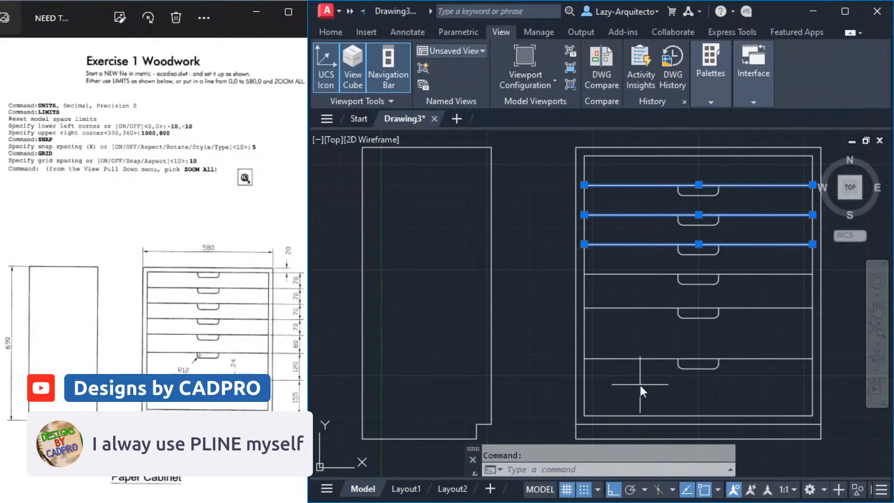
left_click(640, 385)
left_click(624, 229)
key("Escape")
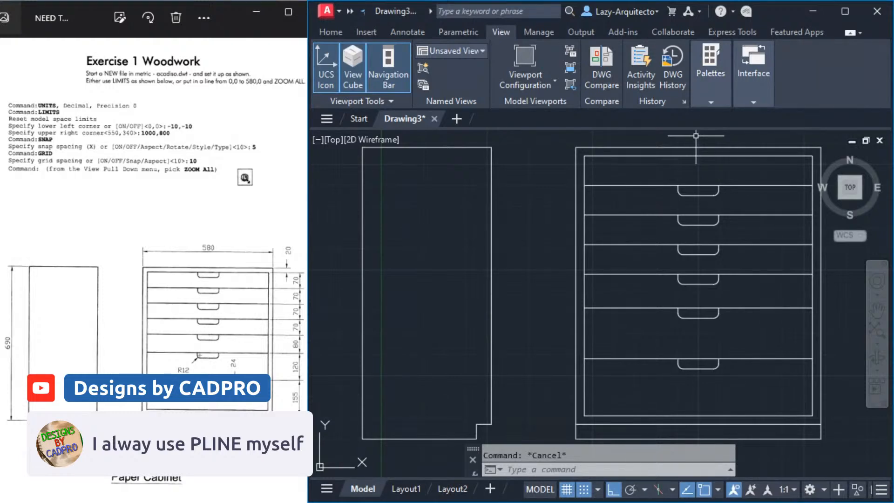
Explode the lowest drawer's handle and select its individual segments to examine them
left_click(700, 370)
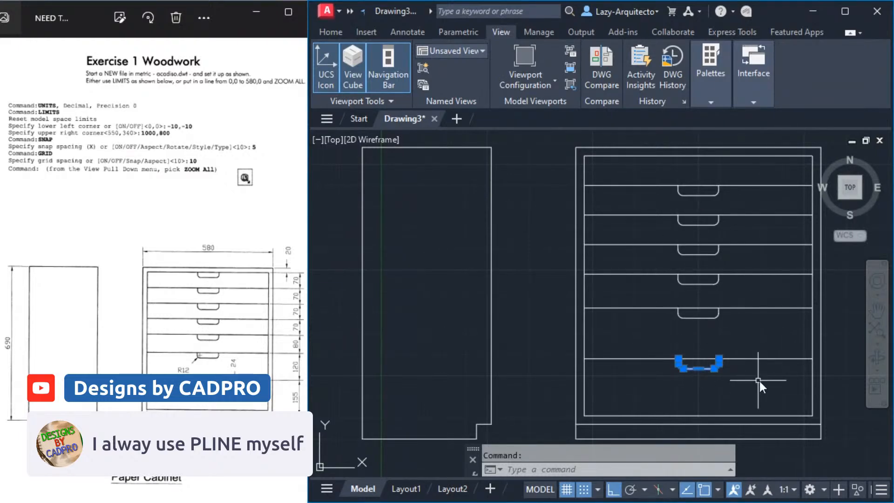
key("Escape")
left_click(702, 370)
type("x")
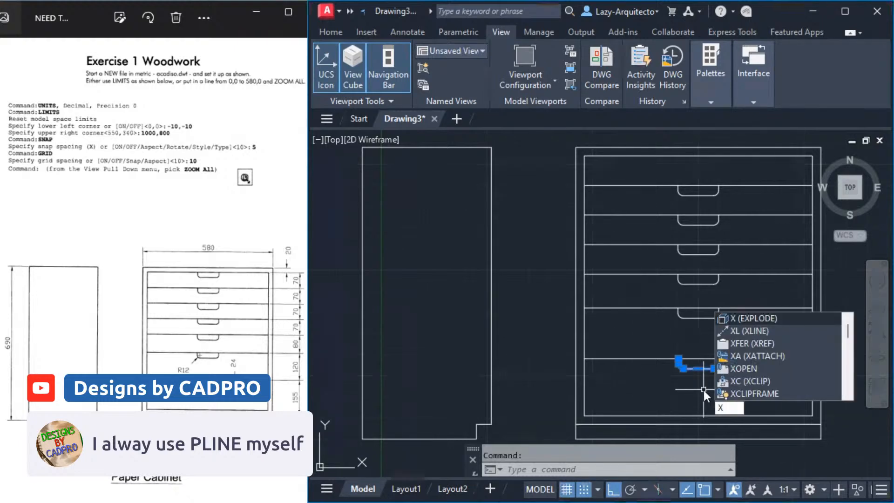
key("Return")
left_click(678, 363)
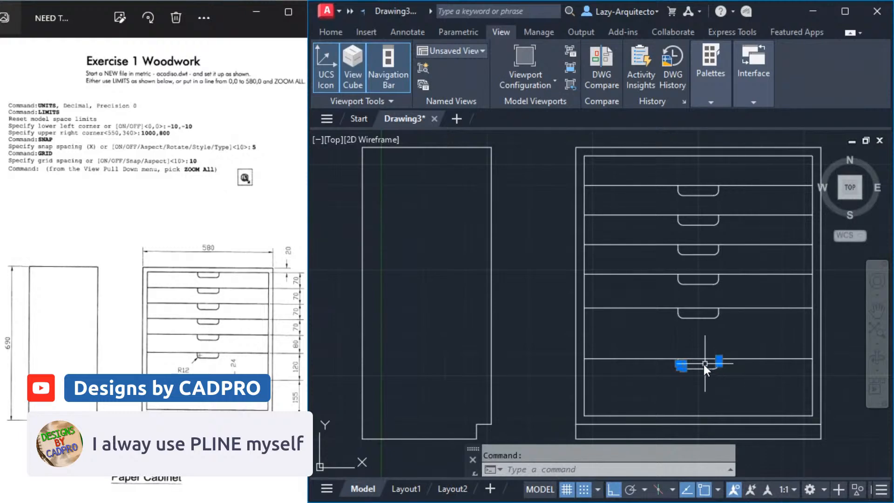
left_click(700, 368)
key("Escape")
Move the frames, base, lowest drawer line and part of the exploded handle to the right using a crossing selection
left_click(840, 458)
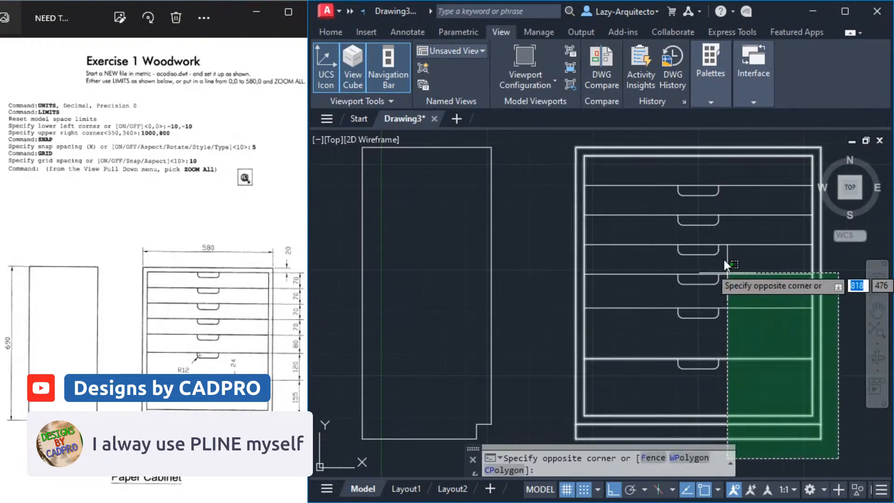
left_click(684, 348)
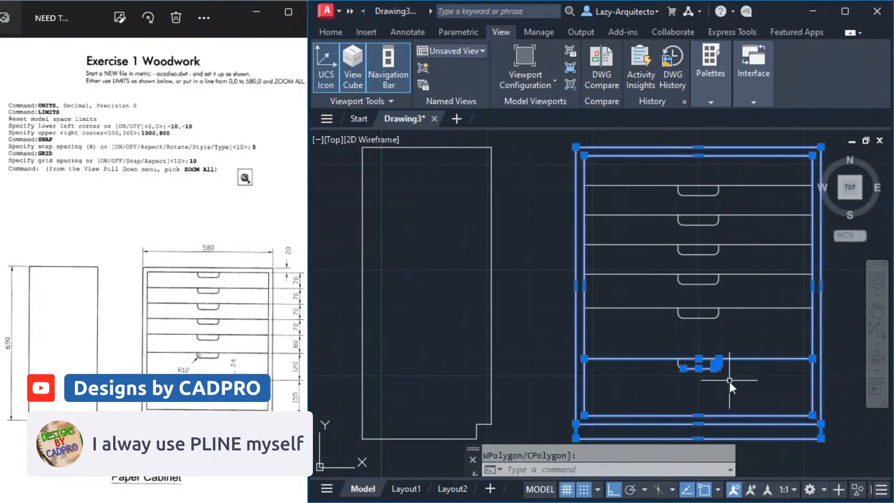
type("m")
key("Return")
left_click(711, 385)
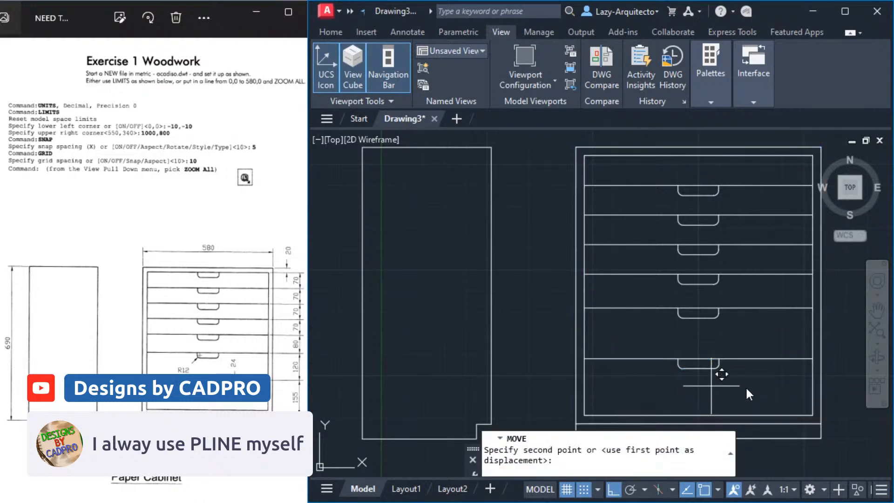
left_click(834, 392)
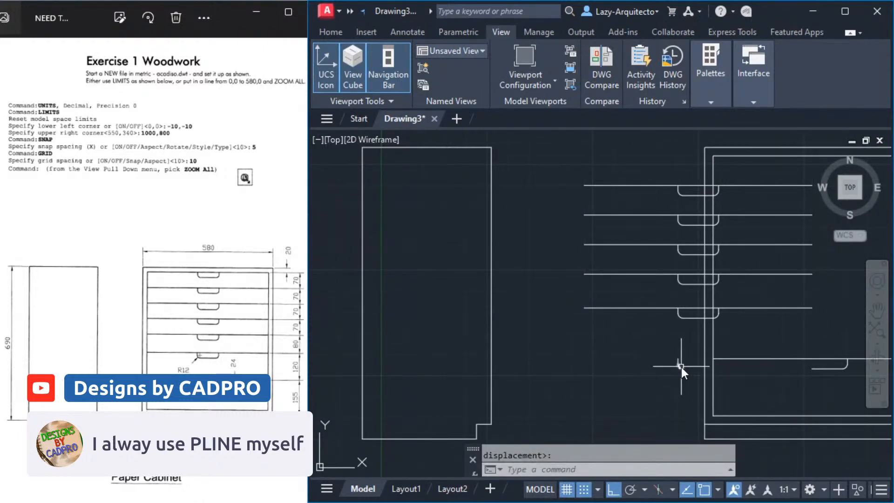
Undo the move and the explosion of the lowest handle, and check the handle by selecting it
key("ctrl+z")
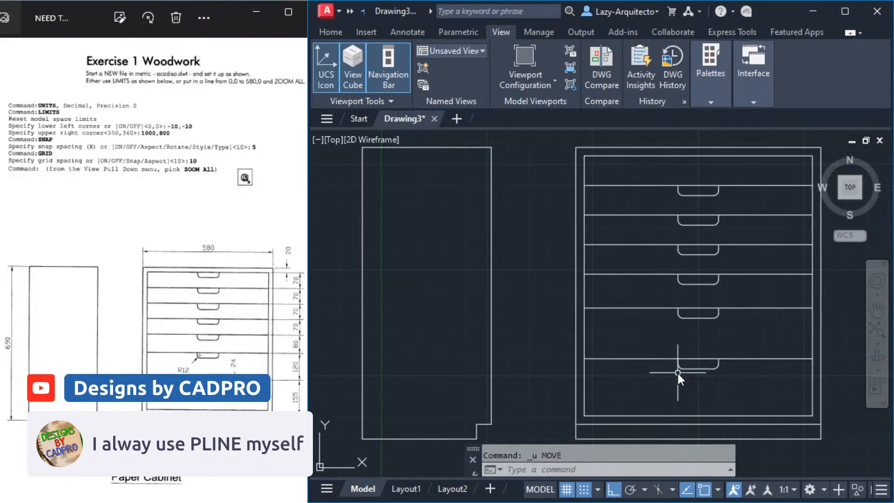
key("ctrl+z")
left_click(689, 369)
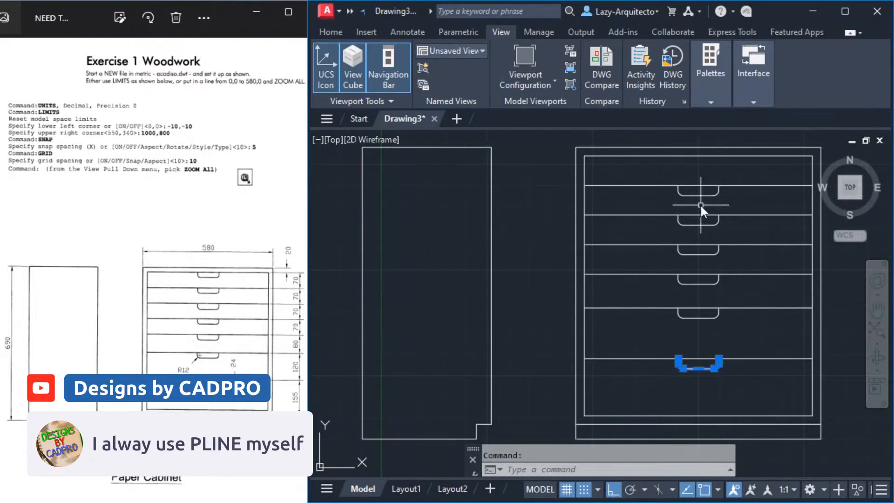
key("Escape")
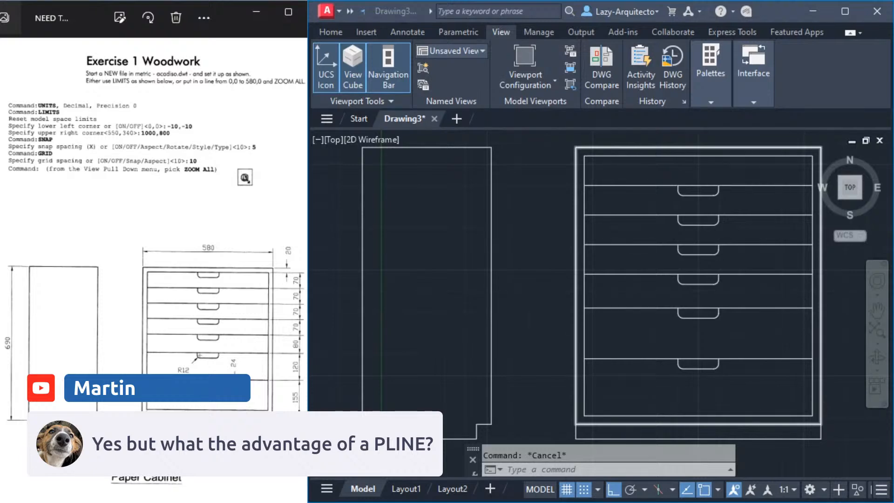
Explode the front view's outer frame and select its four edges separately
left_click(647, 181)
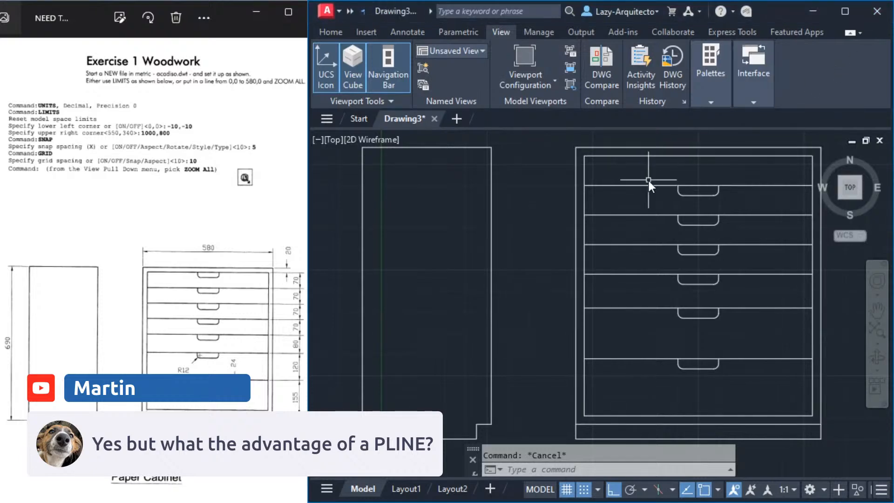
left_click(576, 168)
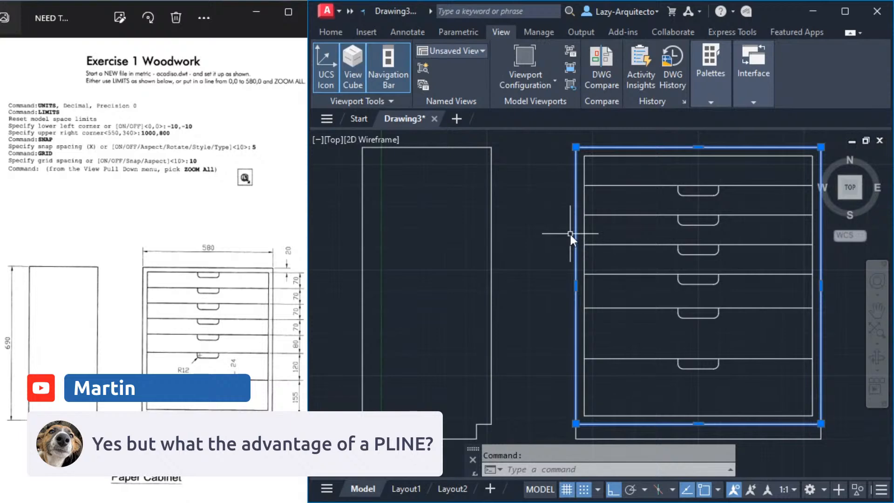
type("x")
key("Return")
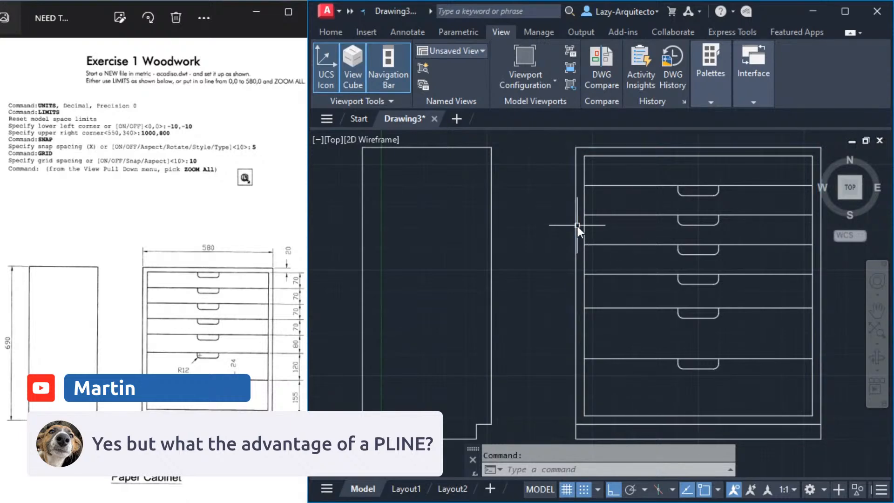
left_click(575, 207)
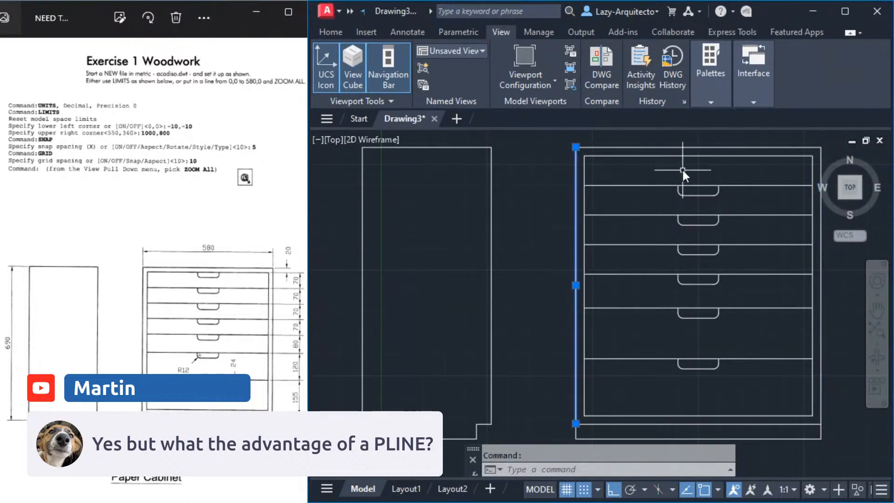
left_click(682, 148)
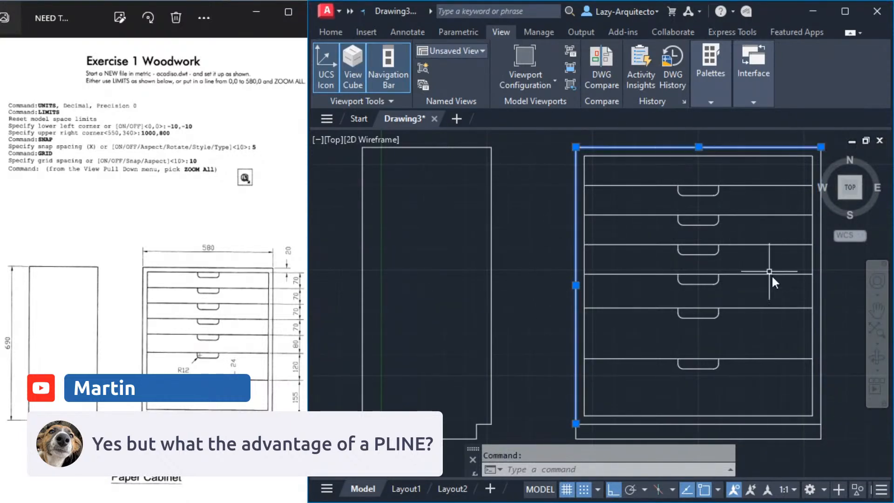
left_click(821, 285)
left_click(769, 424)
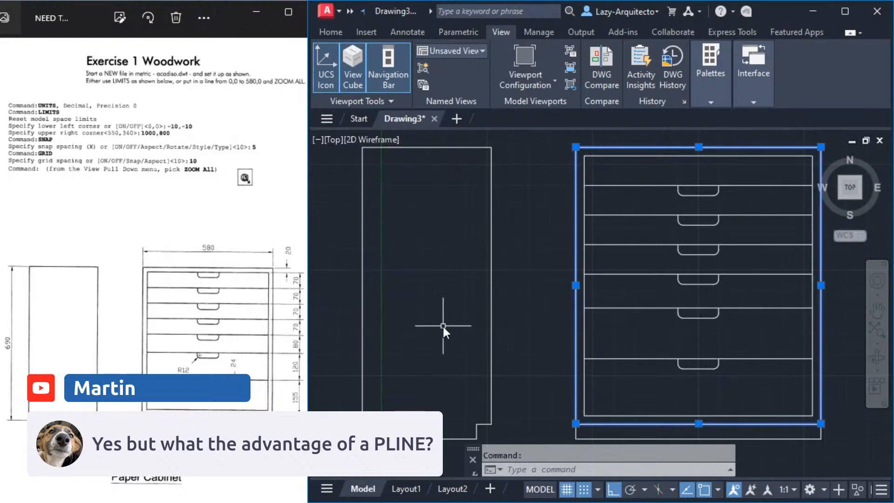
scroll(443, 326, "down", 4)
type("CO")
key("Return")
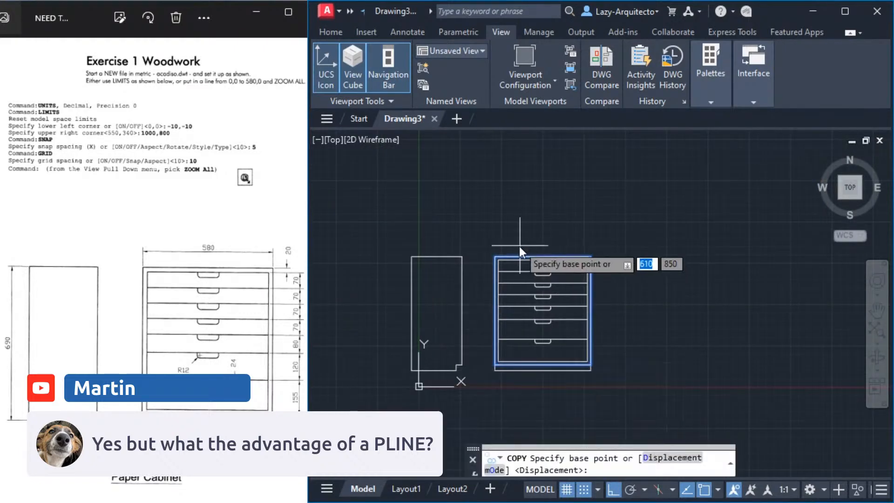
left_click(519, 245)
key("Escape")
scroll(520, 318, "up", 2)
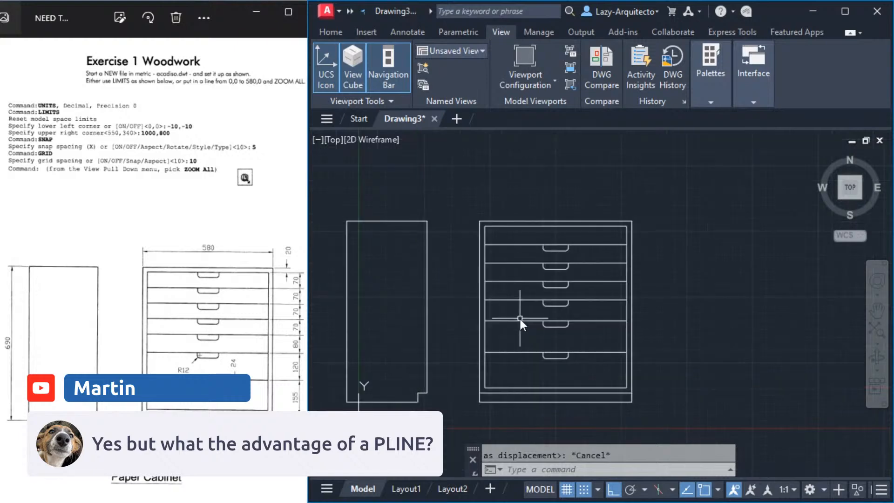
Undo the explosion of the outer frame and select the frame as one object
key("ctrl+z")
key("ctrl+z")
key("ctrl+z")
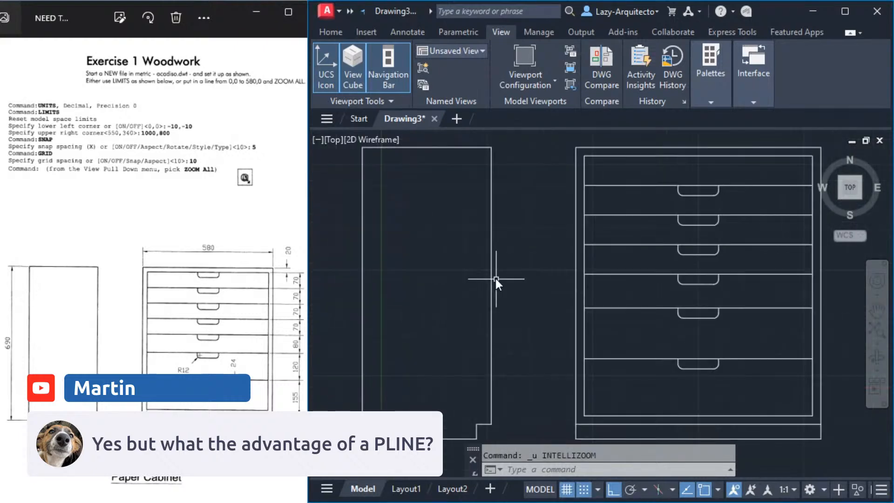
left_click(574, 242)
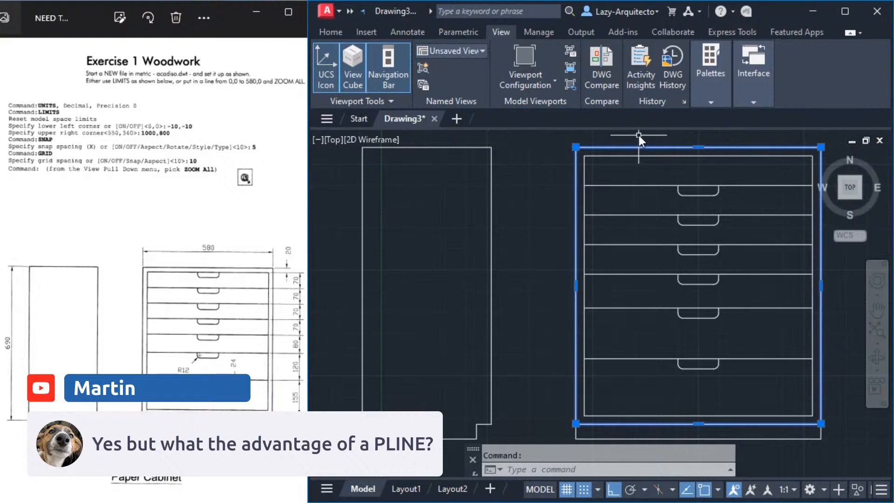
Try hatching the front view's outer frame by selecting it as the boundary object, and undo the hatch
key("Escape")
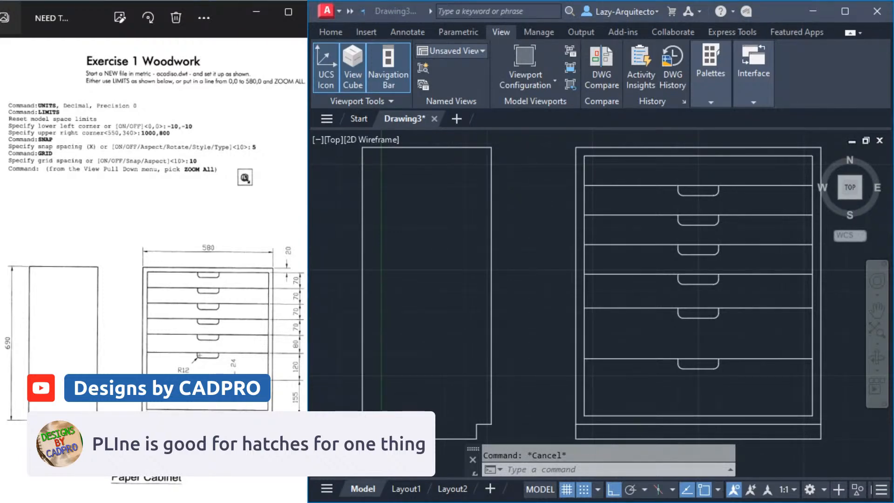
left_click(484, 258)
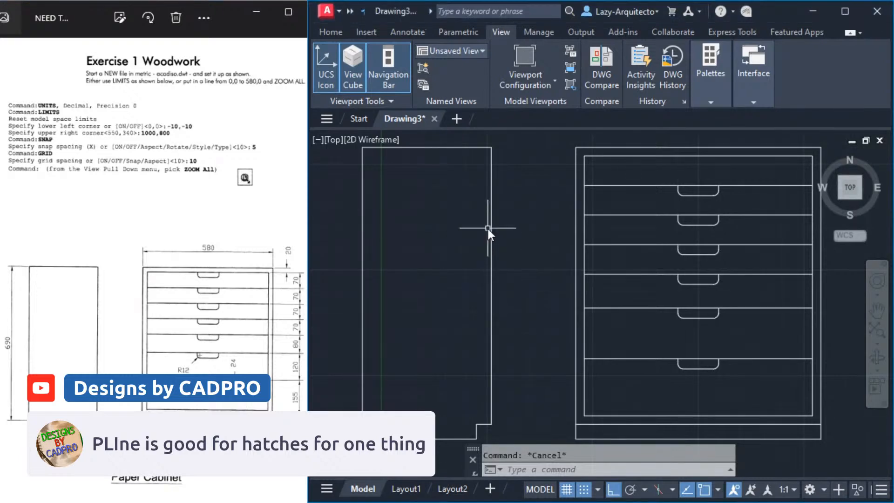
type("H")
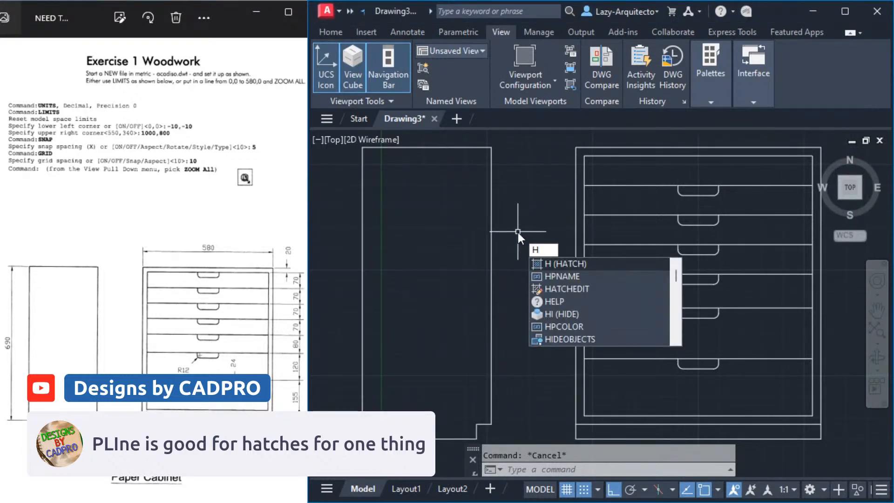
key("Return")
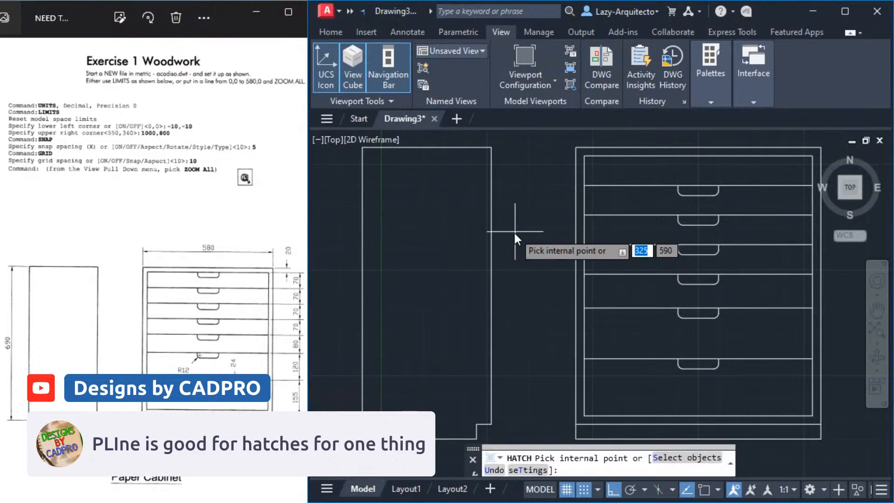
left_click(692, 460)
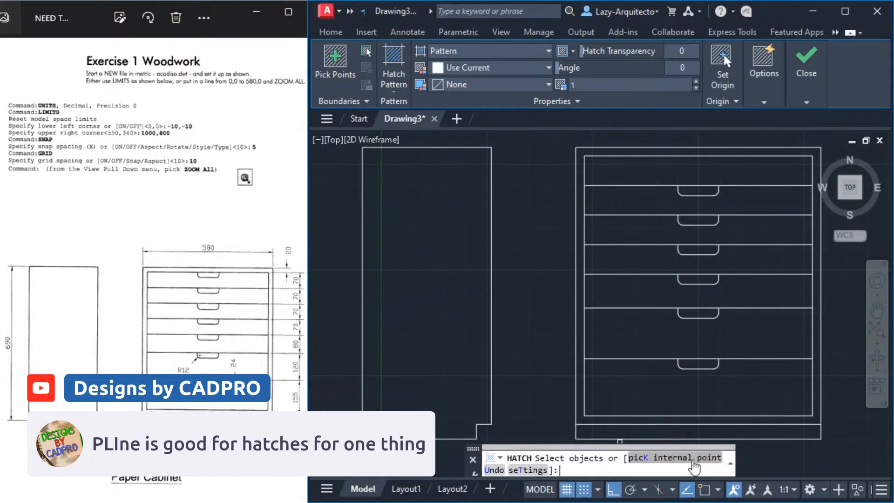
left_click(576, 231)
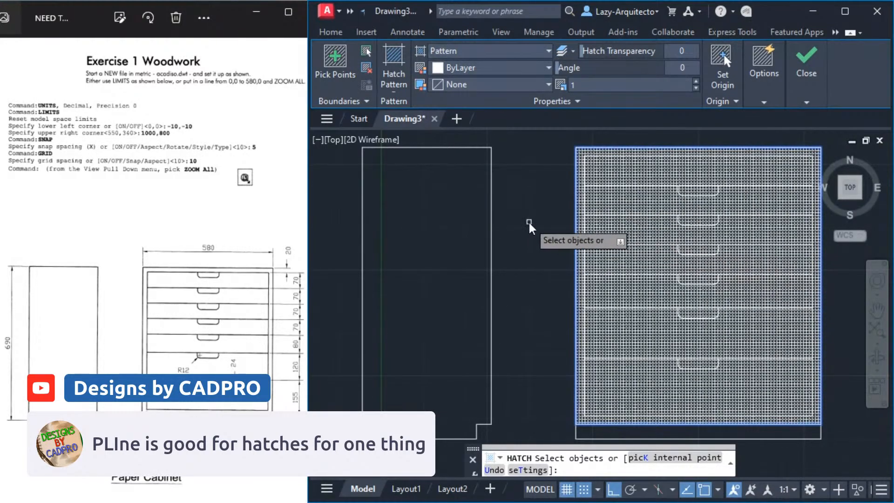
key("Escape")
key("ctrl+z")
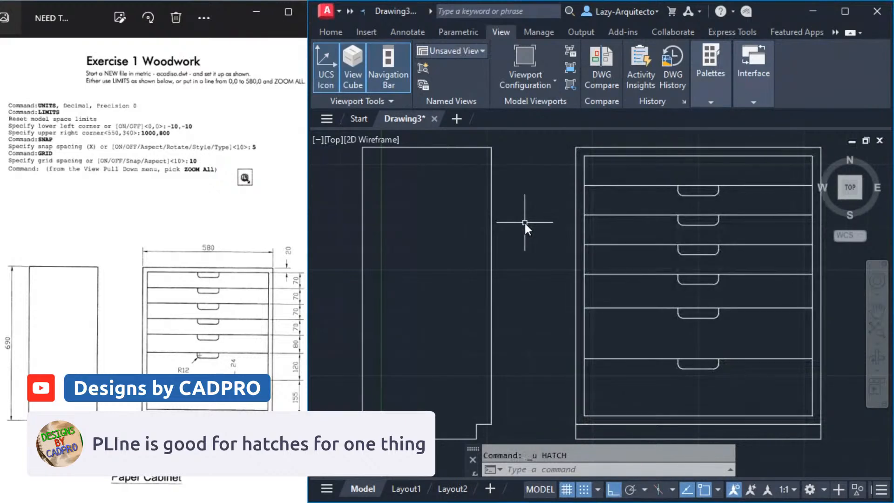
Explode the front view's outer frame and hatch the border between the outer and inner frames by picking an internal point
left_click(576, 200)
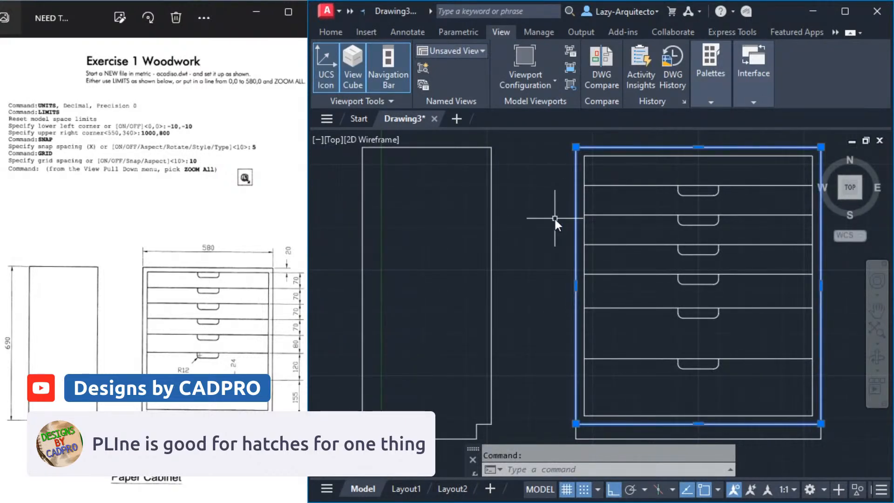
type("x")
key("Return")
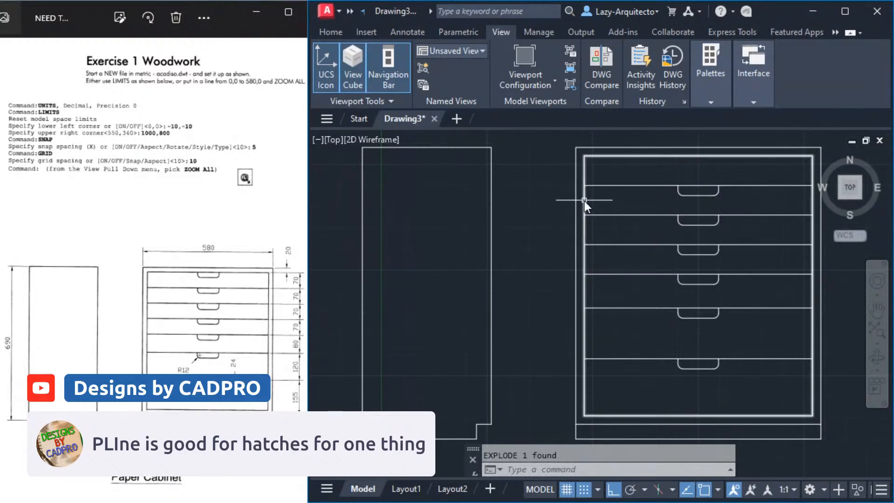
type("h")
key("Return")
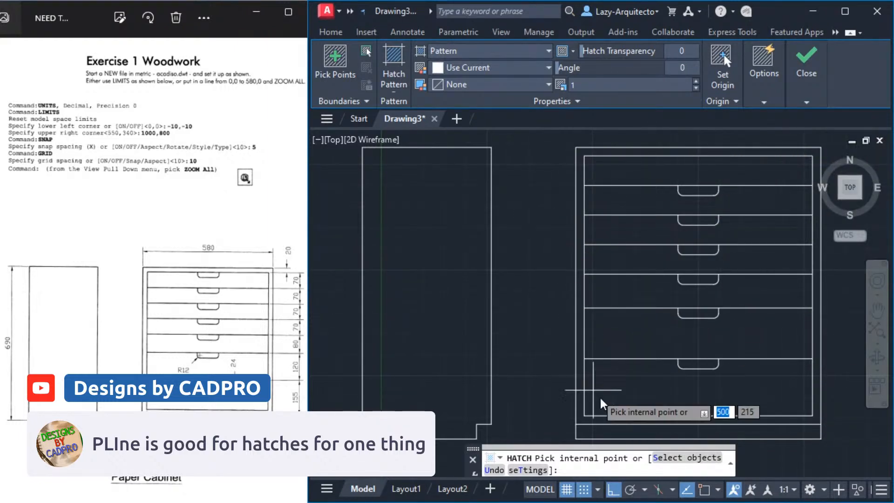
left_click(580, 156)
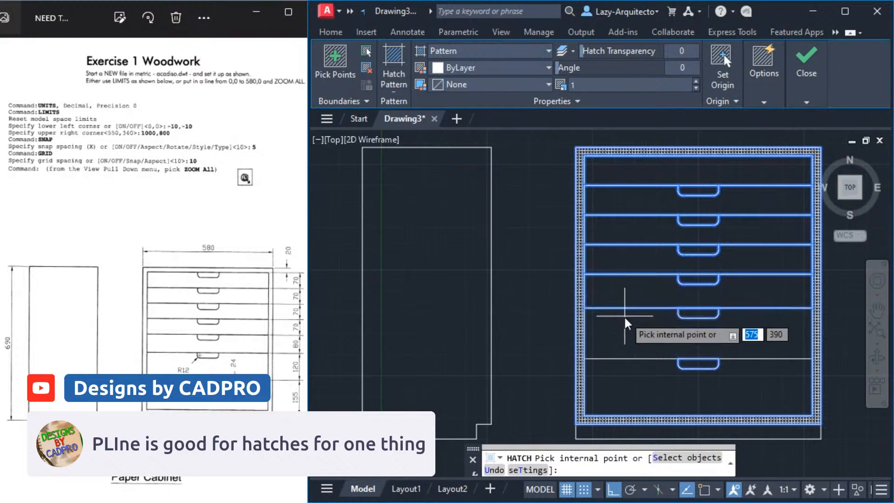
left_click(643, 336)
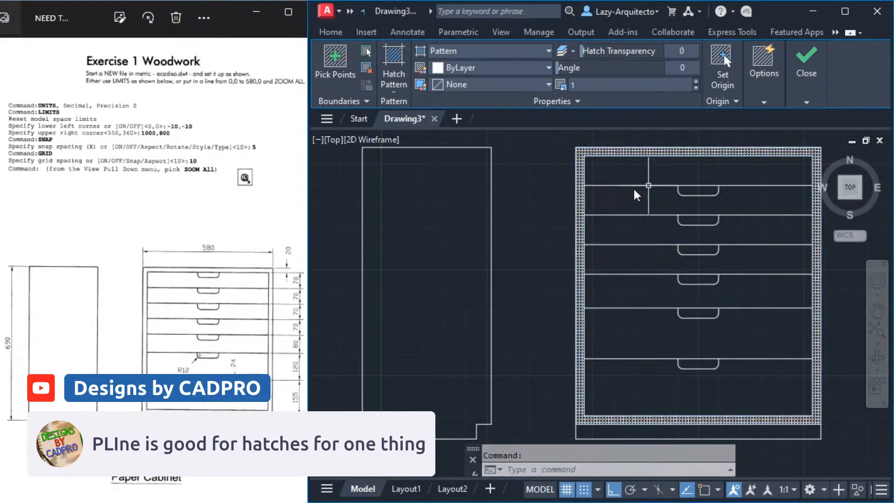
Undo the border hatch and the explosion of the front view's outer frame
key("ctrl+z")
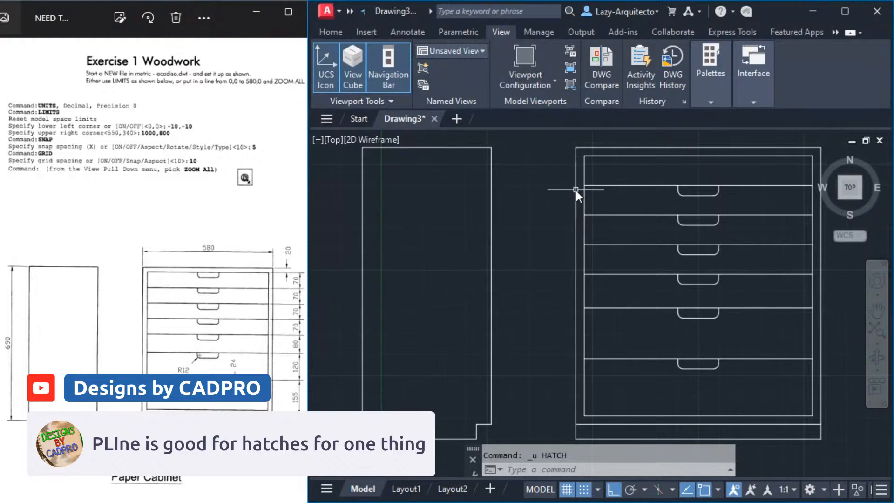
key("ctrl+z")
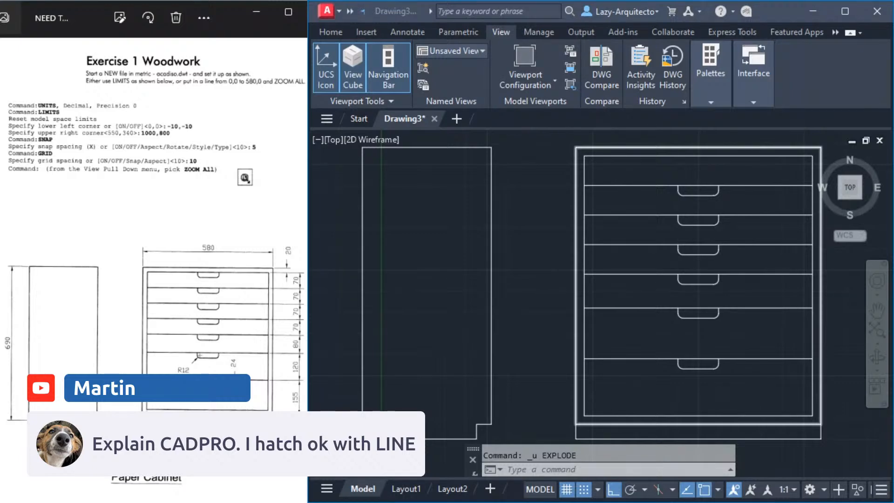
left_click(612, 230)
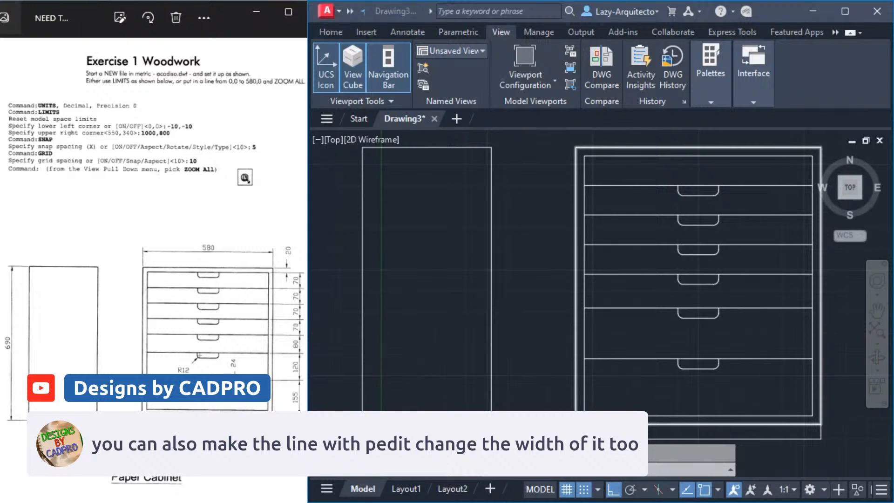
left_click(541, 218)
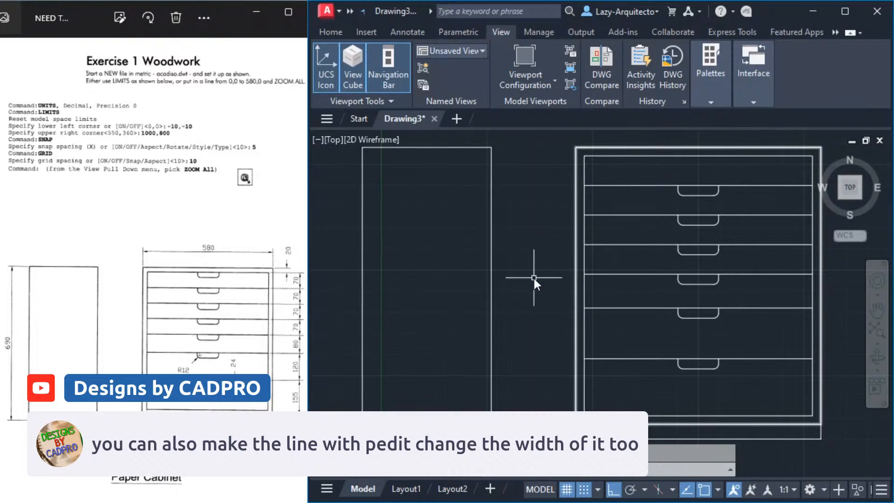
Open the object properties and select the front view's outer frame polyline to show its settings
left_click(577, 178)
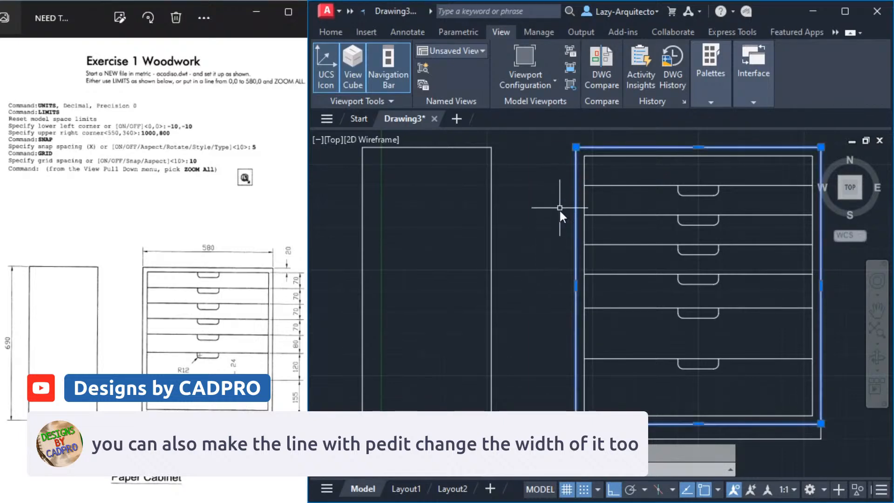
key("Escape")
type("PR")
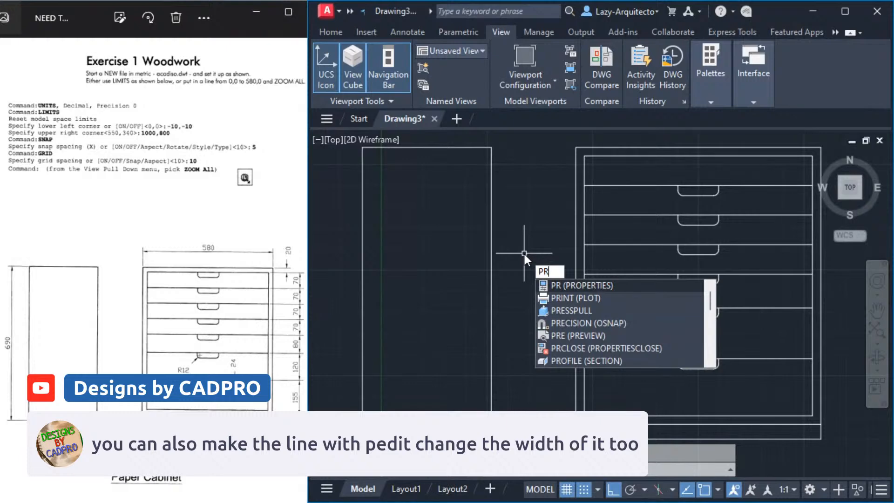
key("Return")
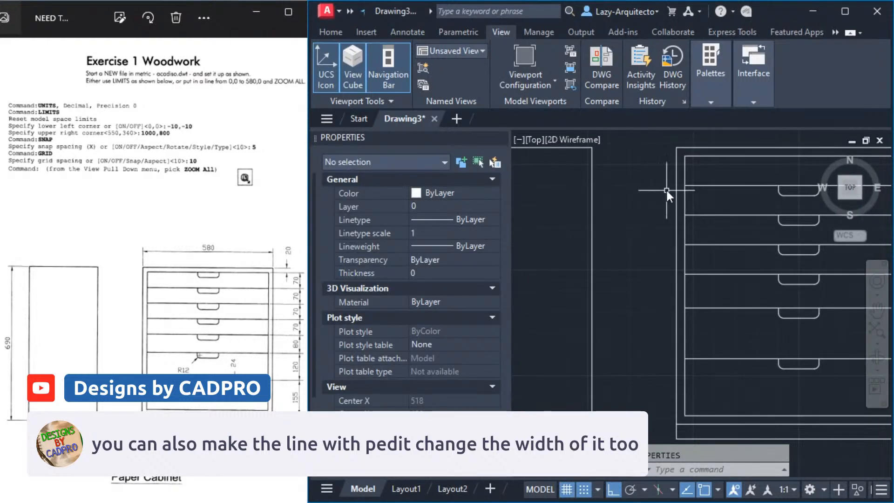
middle_click_drag(607, 251, 663, 259)
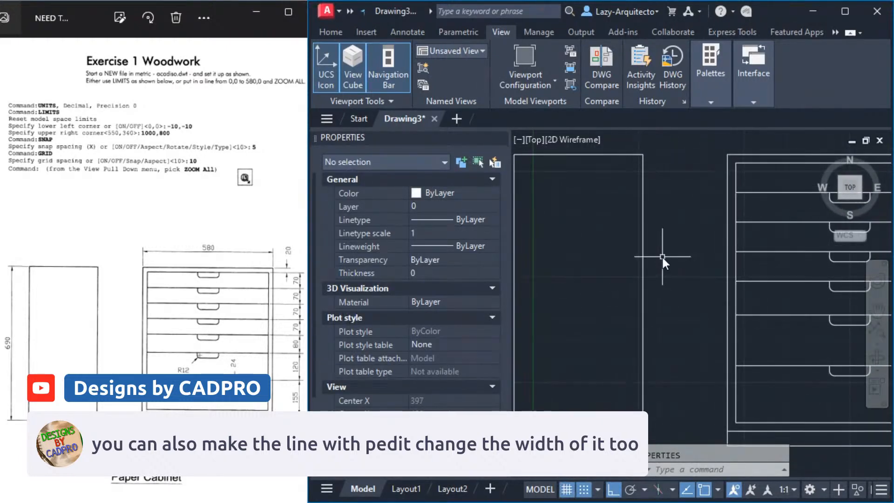
scroll(661, 256, "down", 2)
left_click(700, 205)
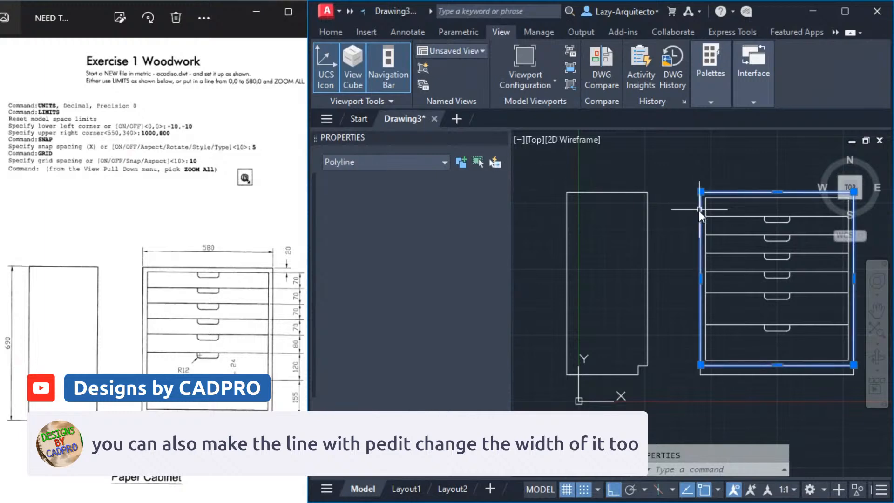
middle_click_drag(674, 253, 635, 264)
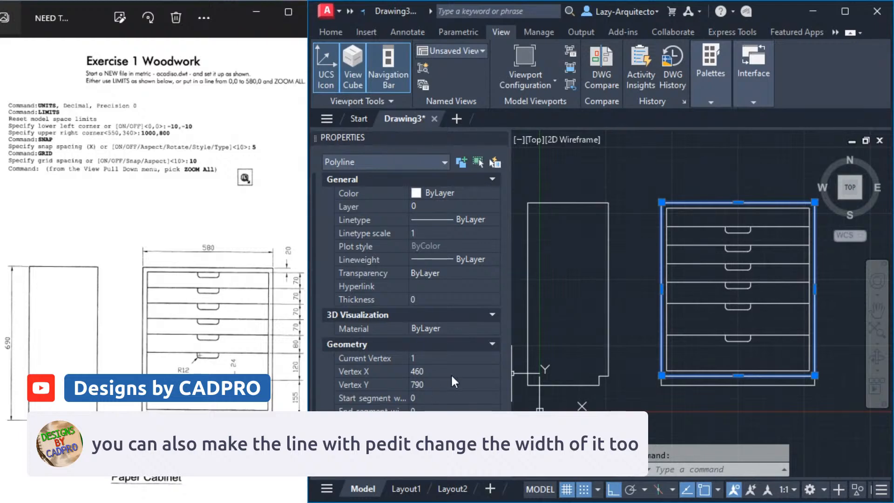
Try global widths of 1 and 3 on the outer frame polyline, set it to 6 and clear the selection
scroll(454, 375, "down", 2)
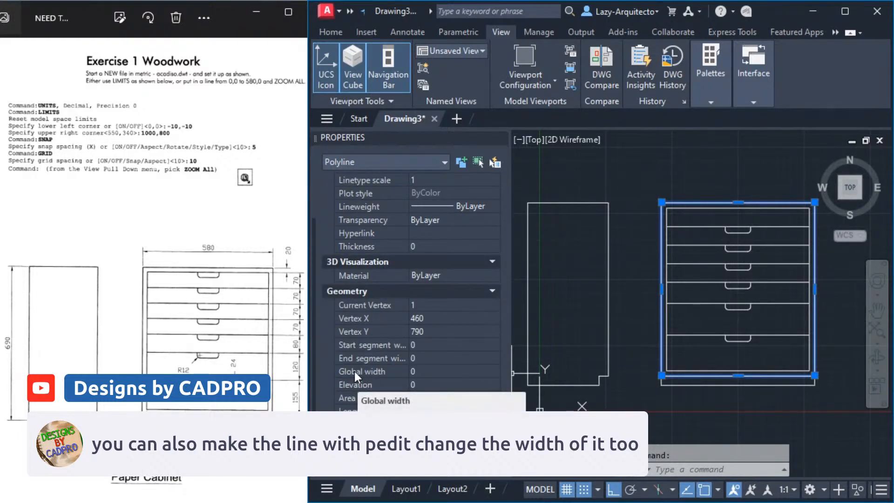
left_click(419, 372)
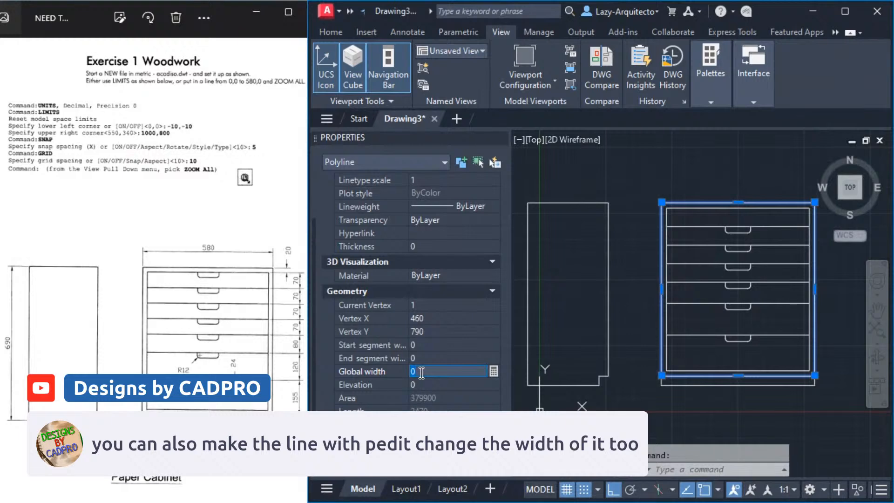
type("1")
key("Tab")
left_click(421, 371)
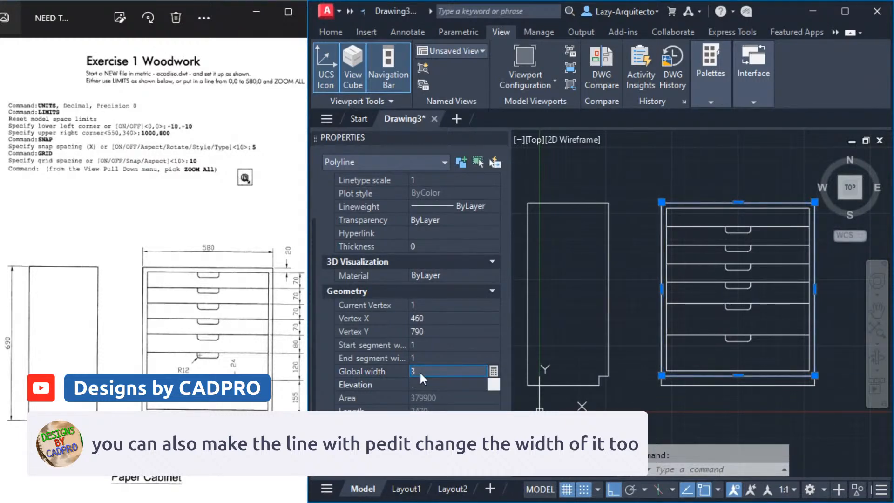
key("Tab")
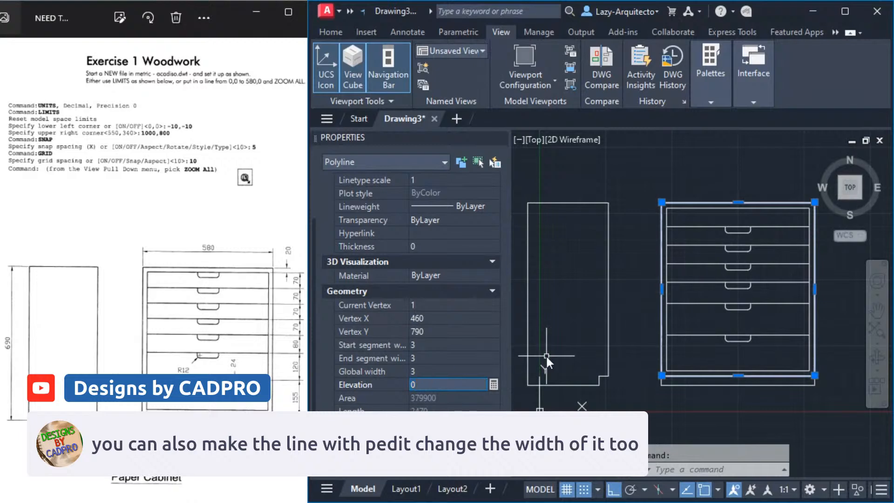
left_click(429, 371)
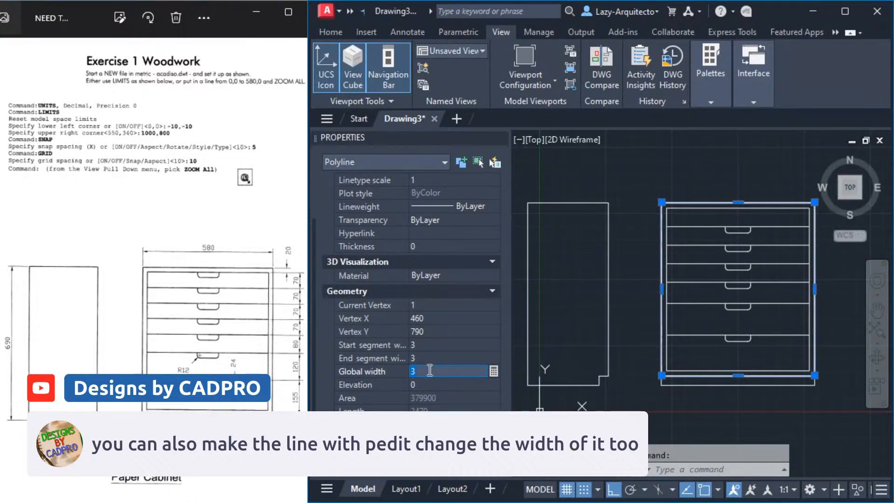
key("Tab")
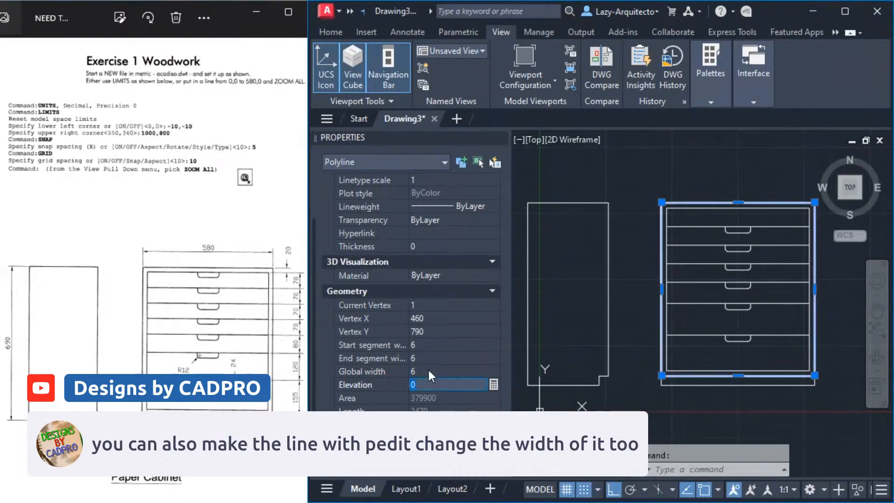
key("Escape")
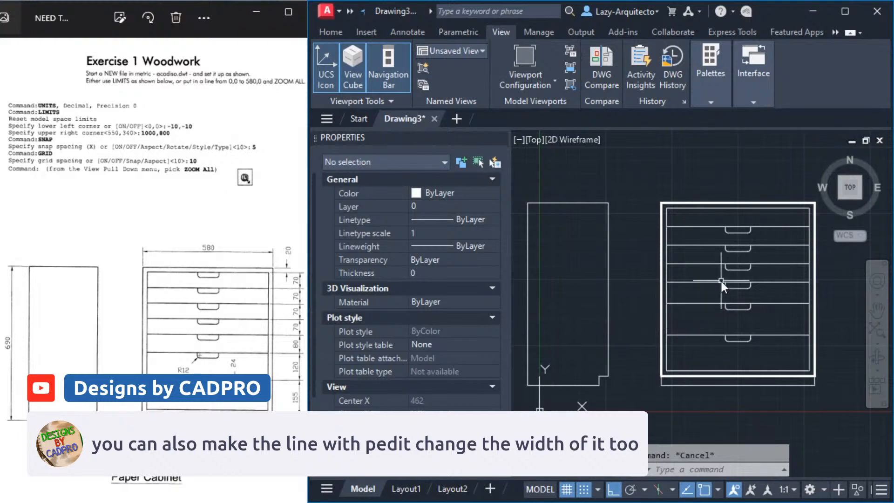
Select the uppermost drawer line in the front view and check whether its properties offer a width setting
middle_click_drag(724, 275, 717, 272)
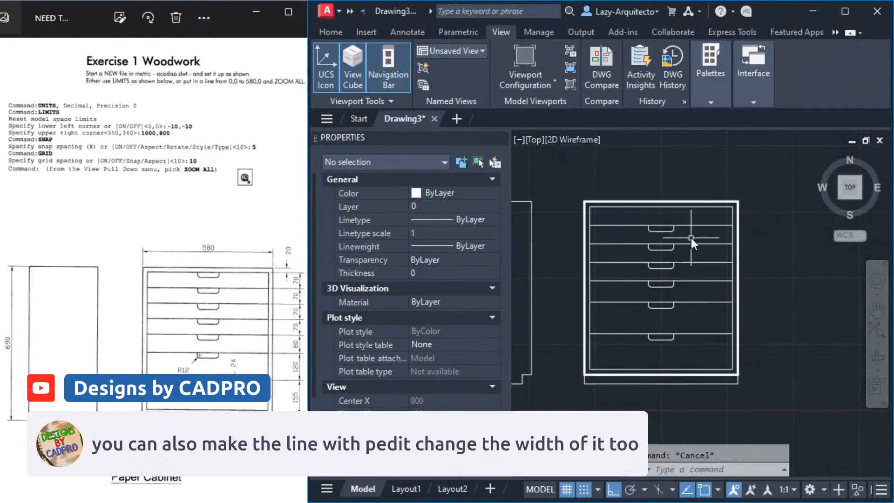
scroll(691, 238, "up", 2)
scroll(671, 260, "down", 2)
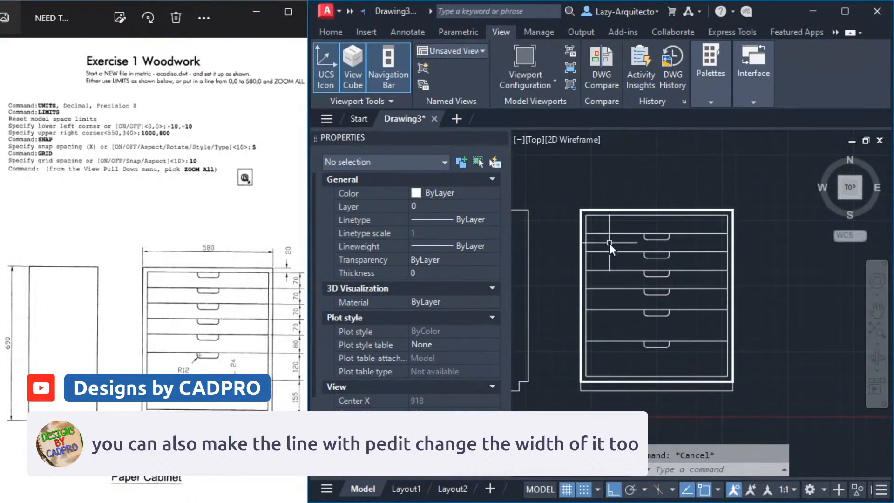
scroll(610, 244, "up", 2)
left_click(614, 228)
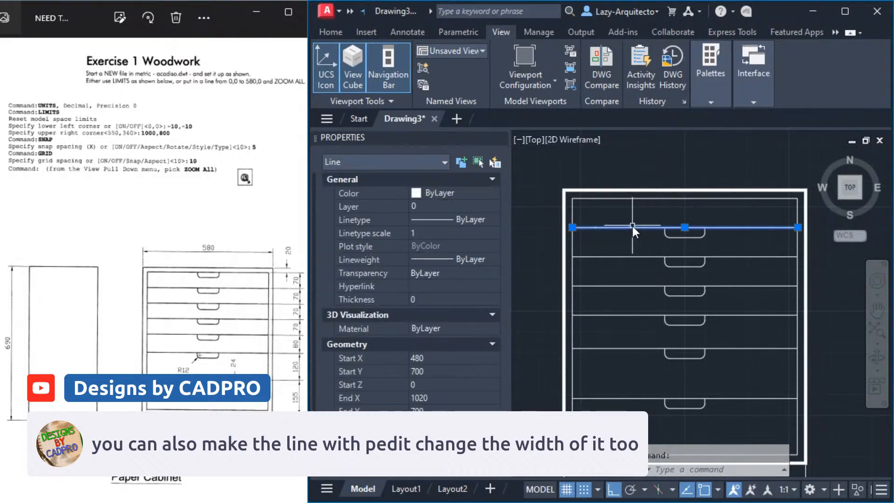
scroll(410, 288, "down", 1)
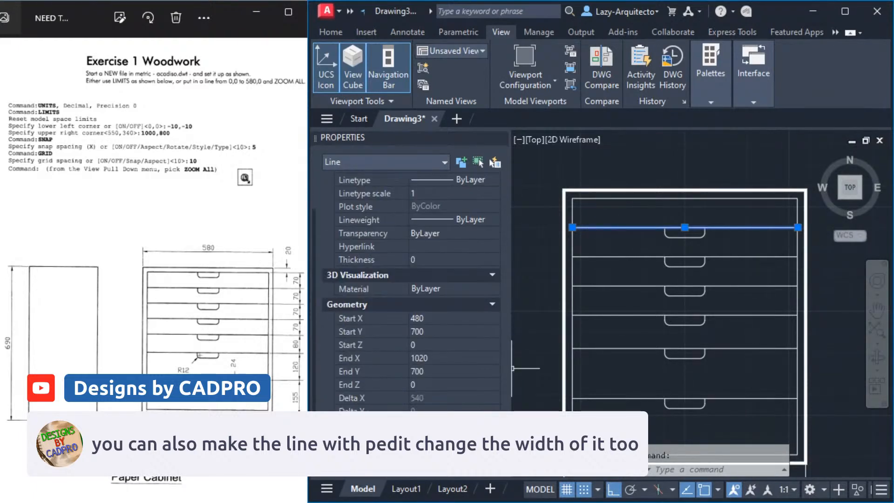
scroll(379, 367, "up", 1)
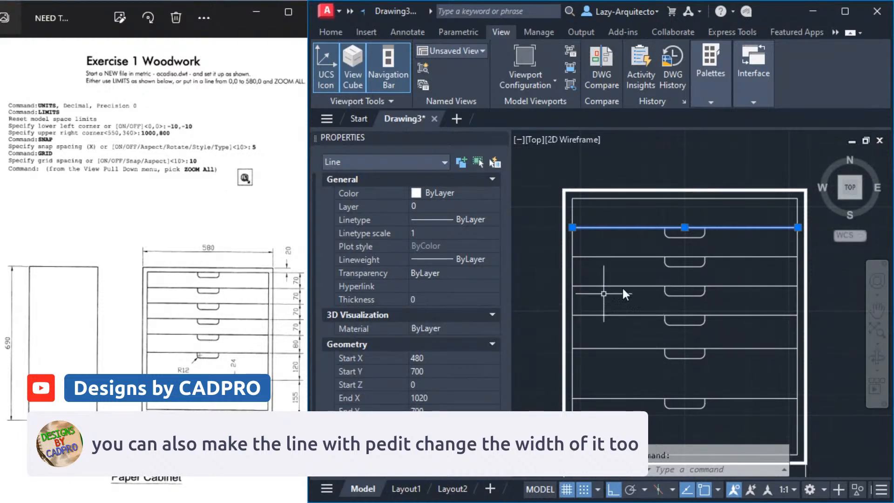
scroll(644, 267, "down", 2)
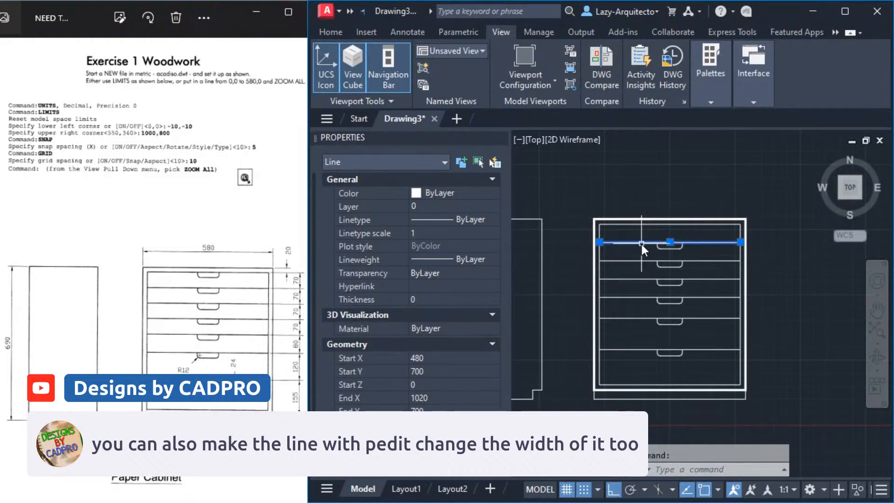
Close the object properties and undo the width change on the front view's outer frame, leaving nothing selected
key("Escape")
left_click(598, 267)
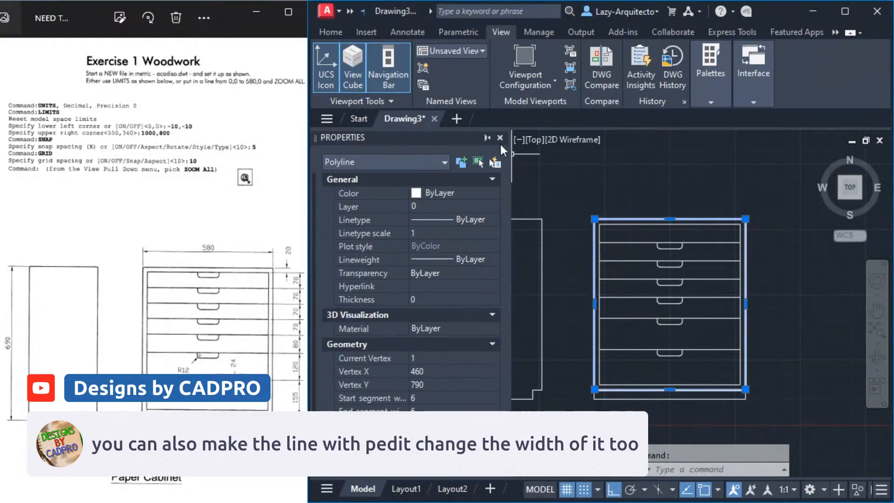
left_click(500, 137)
key("Escape")
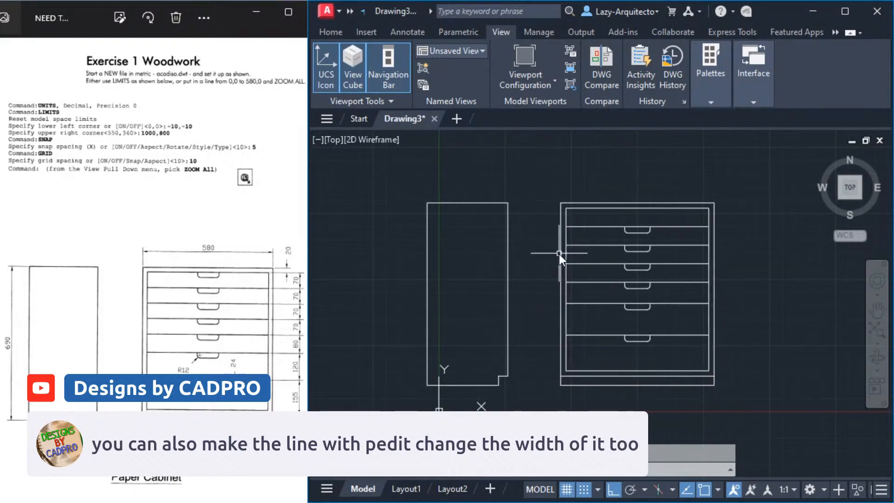
Inspect the front view's outer frame up close, select its polyline and clear the selection
scroll(560, 253, "up", 3)
scroll(571, 350, "up", 2)
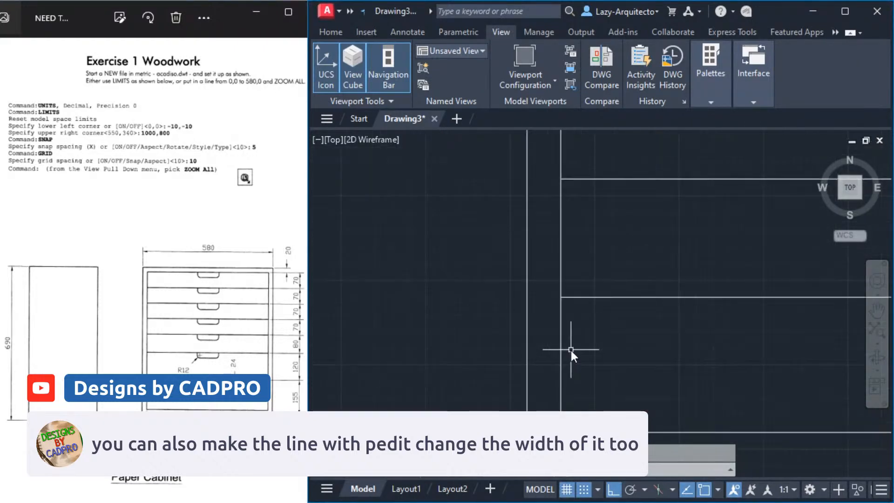
scroll(561, 347, "down", 4)
left_click(547, 328)
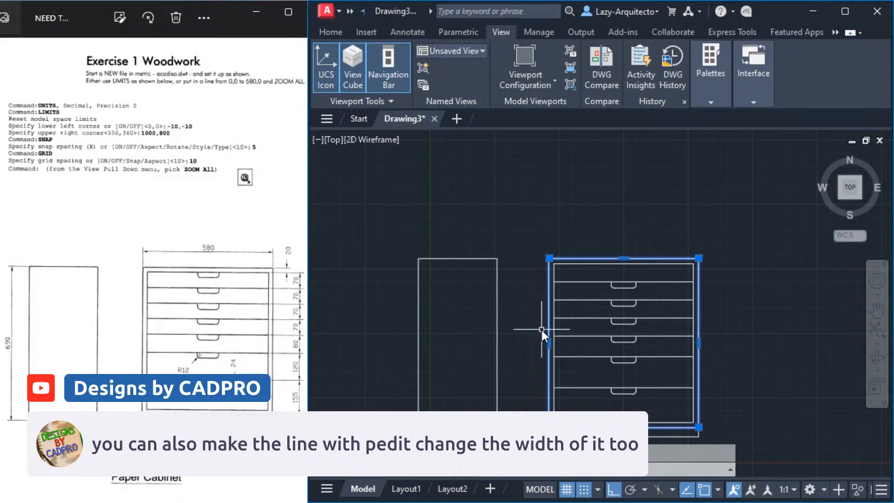
key("Escape")
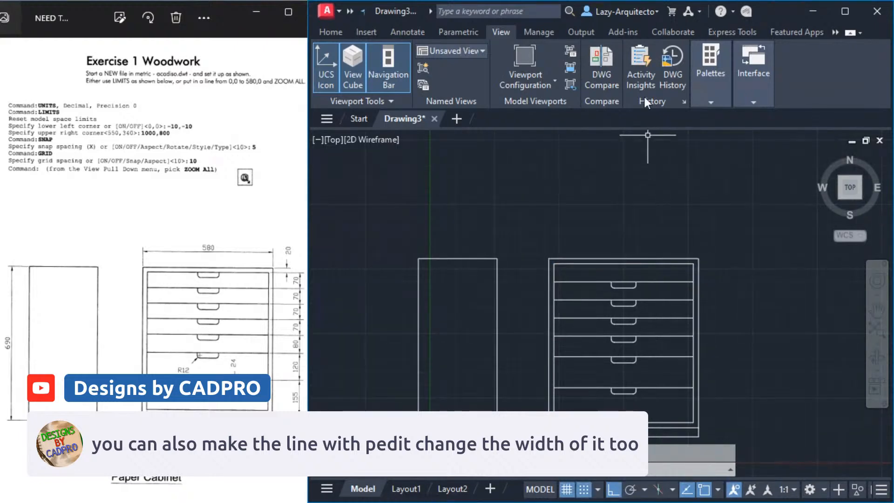
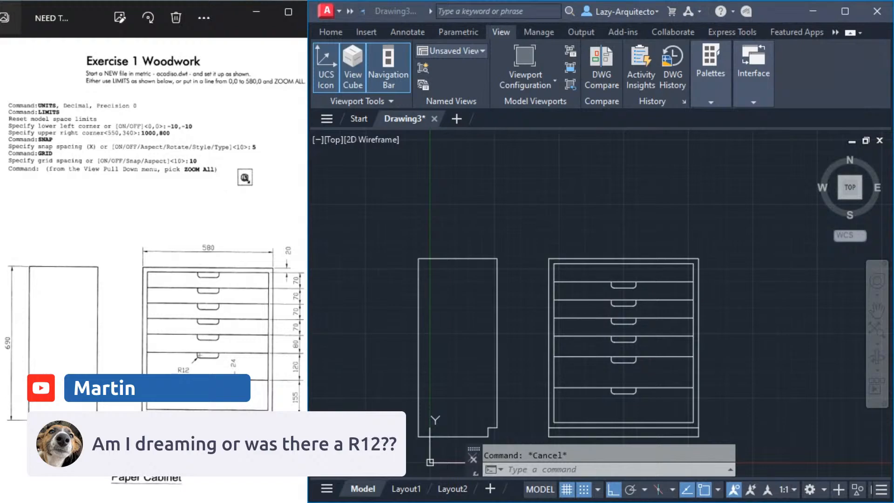
Switch to Chrome's AUTOCAD R12 search results, maximize the window and expand the question "When did AutoCAD 12 come out?"
left_click_drag(459, 192, 439, 167)
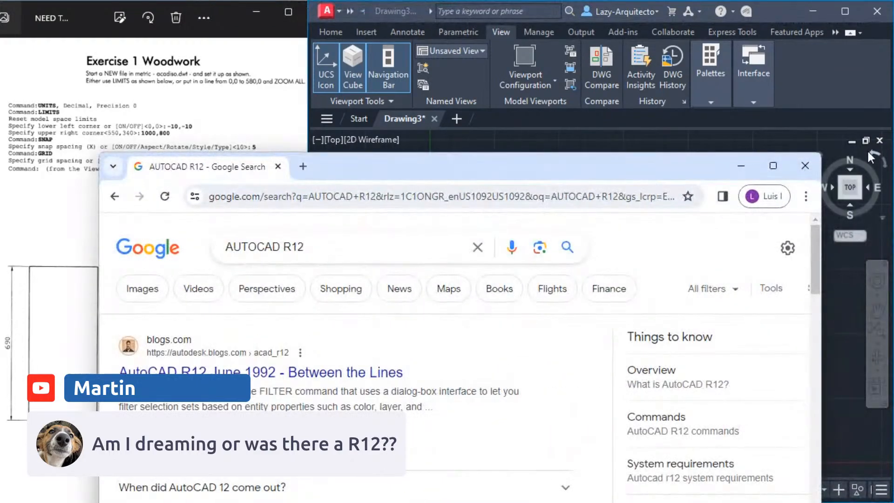
left_click(773, 166)
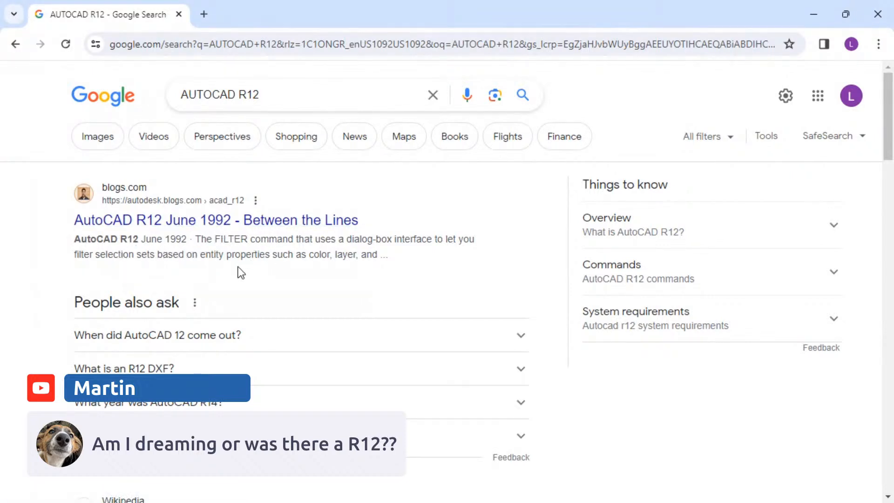
left_click(274, 342)
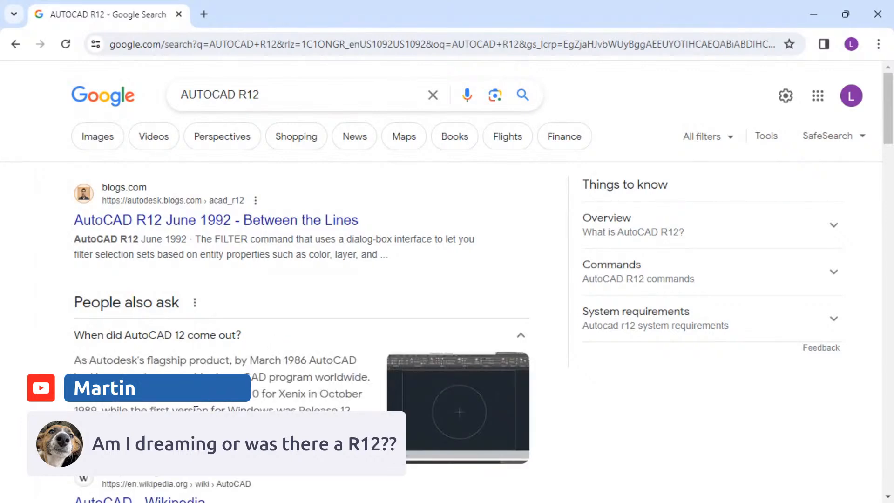
scroll(294, 388, "down", 3)
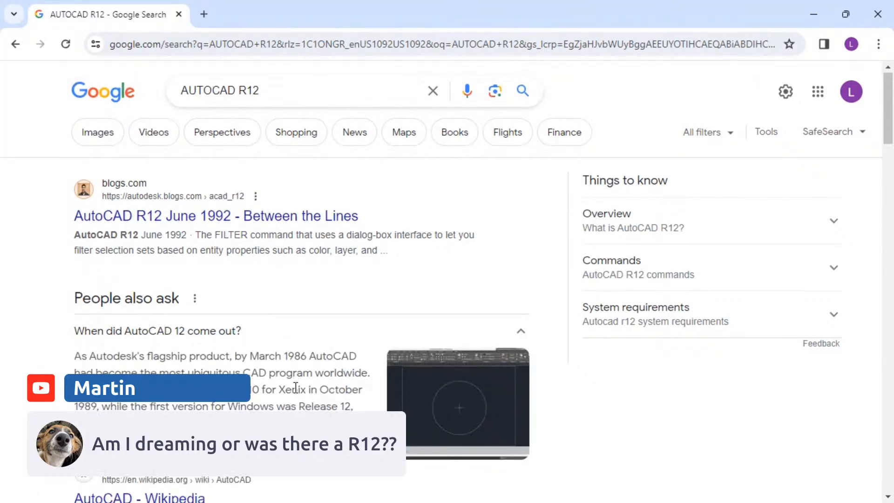
Open the AutoCAD article on Wikipedia and read its Origins section about Release 12
scroll(295, 387, "down", 2)
left_click(114, 294)
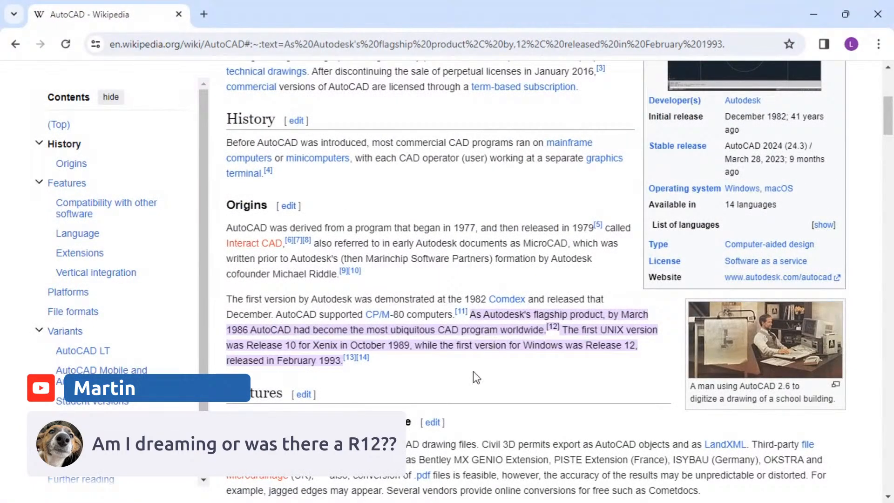
scroll(325, 276, "up", 5)
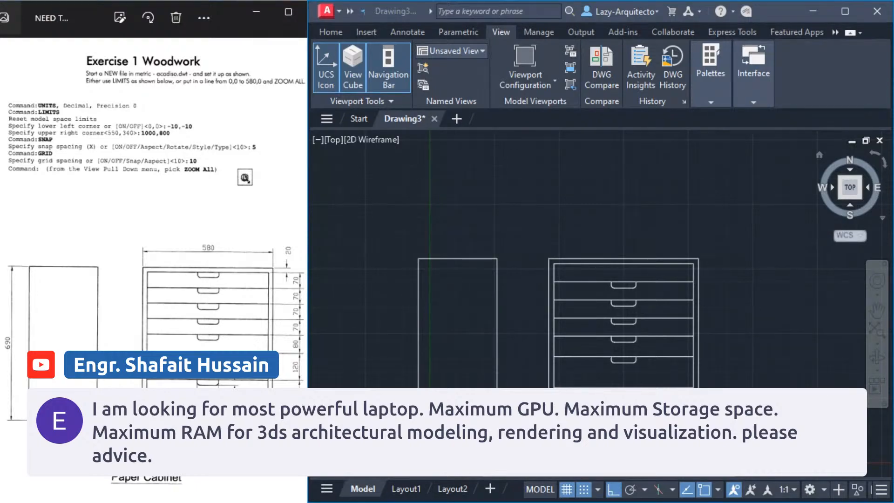
Bring up the Lazy Arquitecto YouTube channel in a maximized Chrome window and look through its home page
left_click_drag(0, 0, 223, 87)
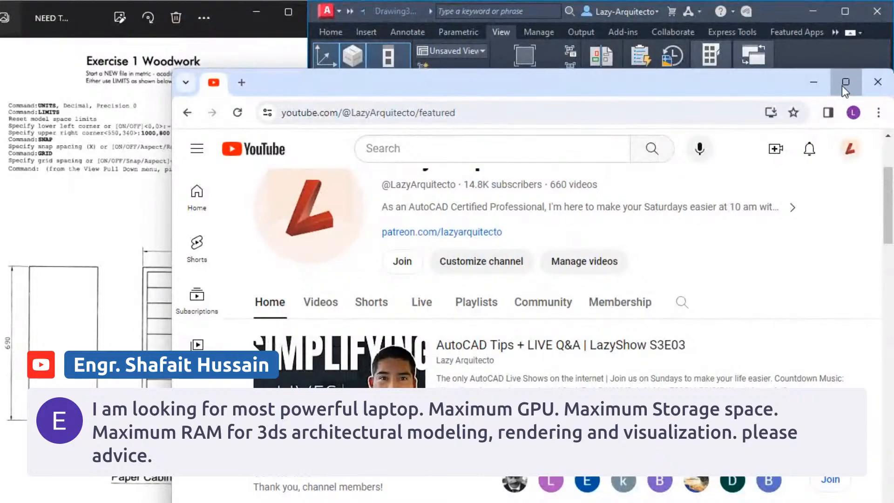
left_click(845, 82)
scroll(357, 313, "down", 3)
scroll(361, 284, "up", 3)
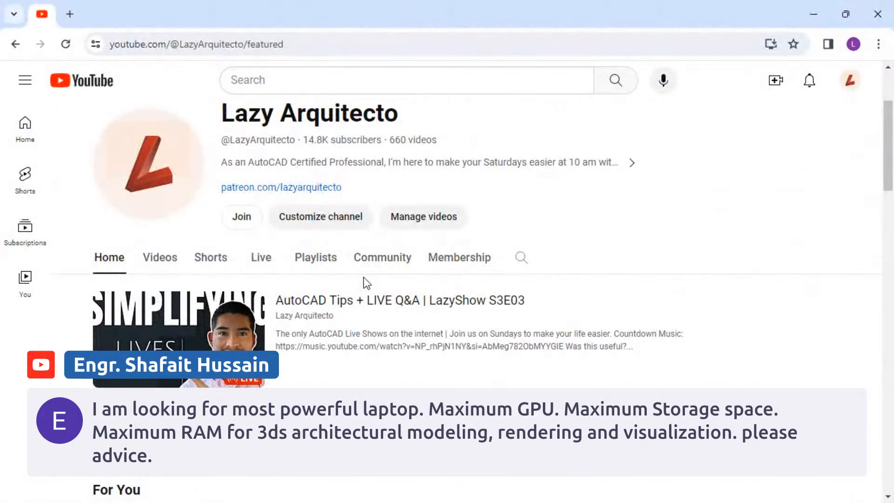
scroll(367, 283, "down", 6)
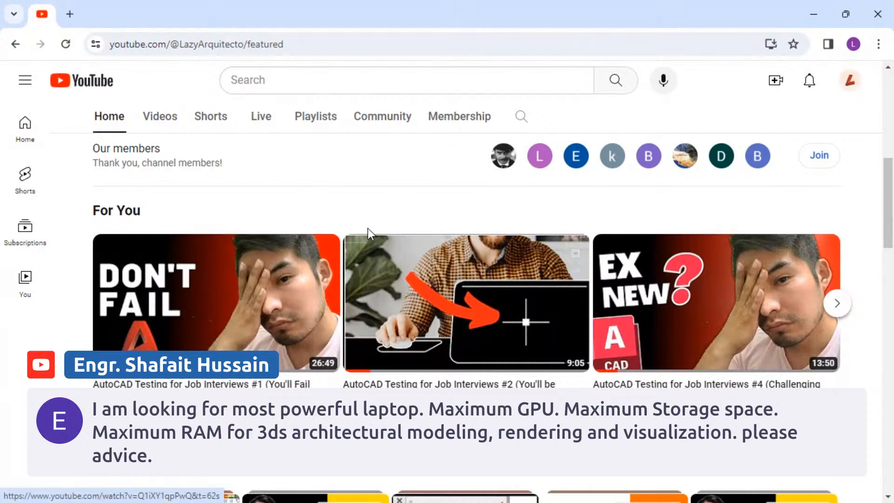
scroll(367, 231, "up", 2)
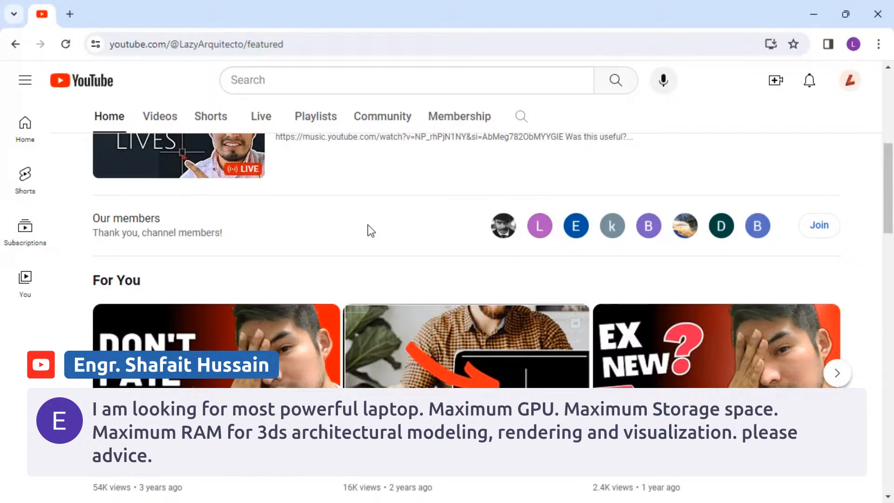
scroll(370, 228, "up", 1)
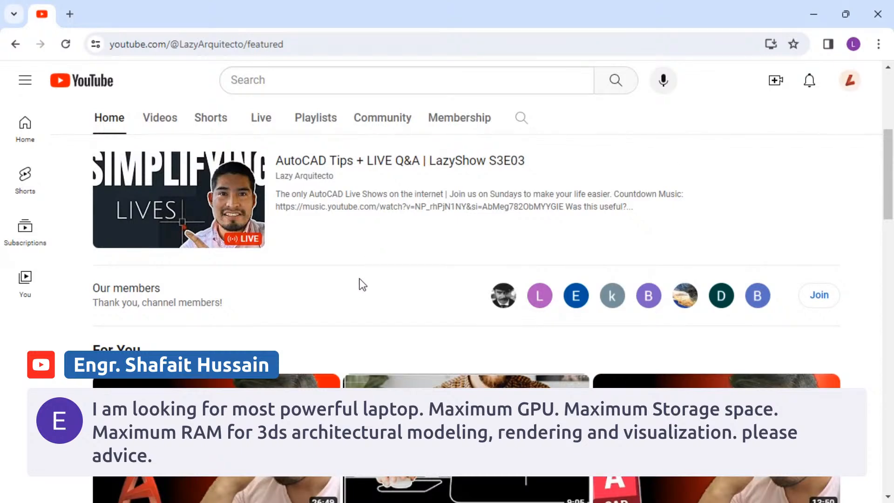
scroll(362, 283, "down", 1)
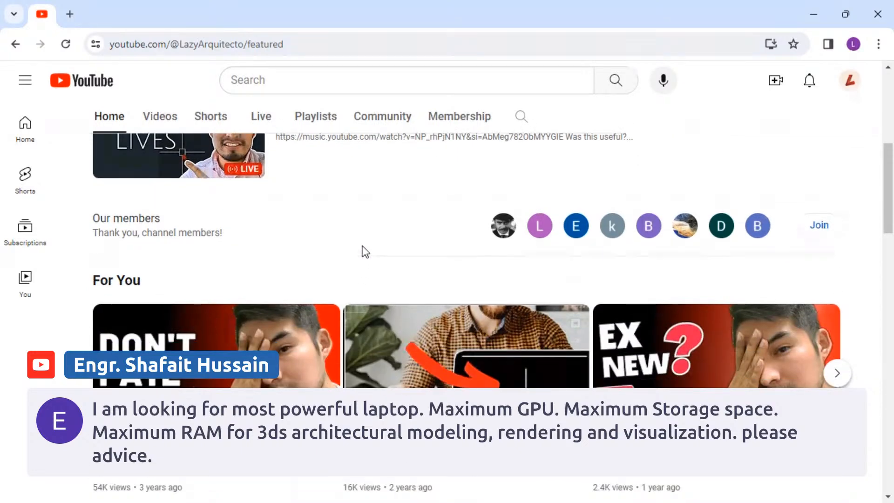
scroll(367, 245, "up", 4)
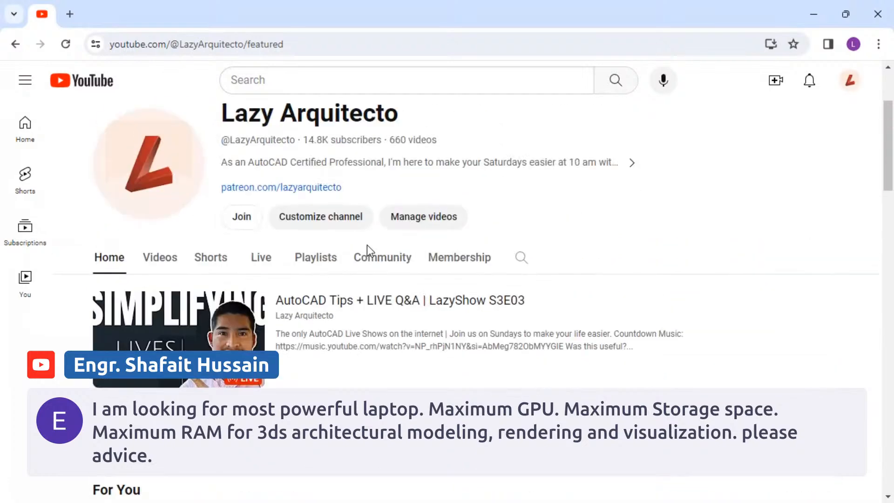
scroll(270, 274, "down", 1)
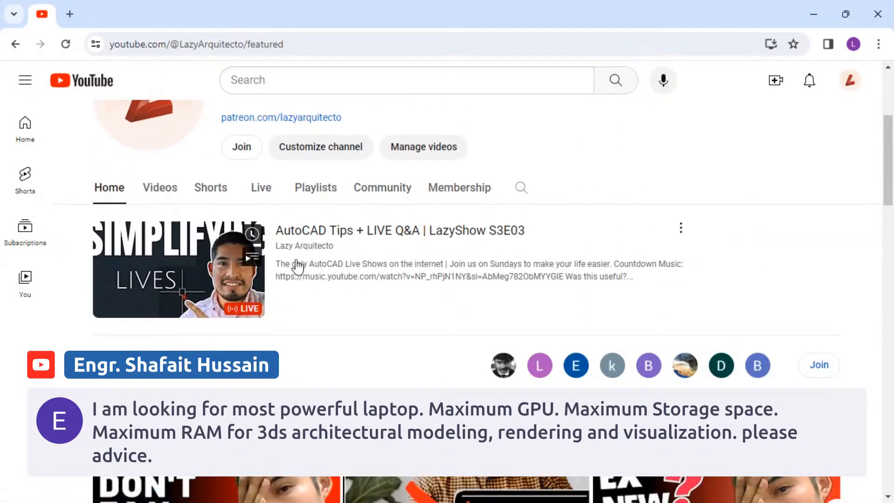
Open the newest video in the channel's video list and expand its full description
left_click(154, 188)
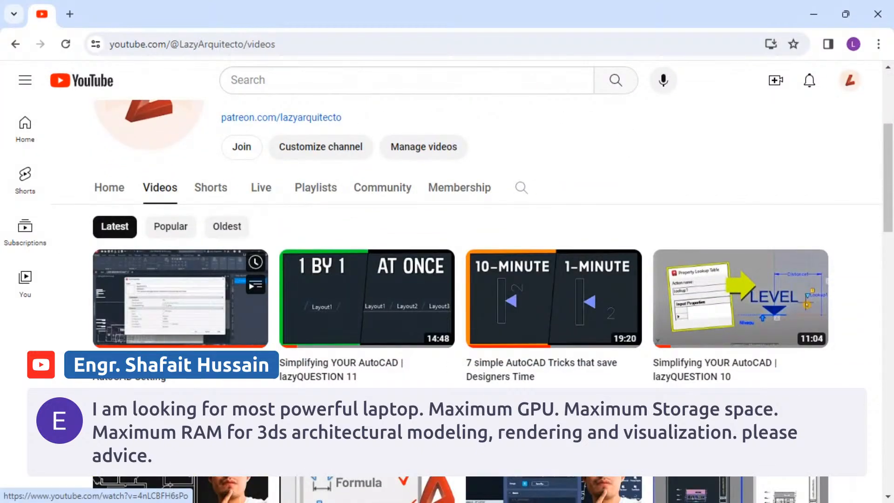
left_click(179, 295)
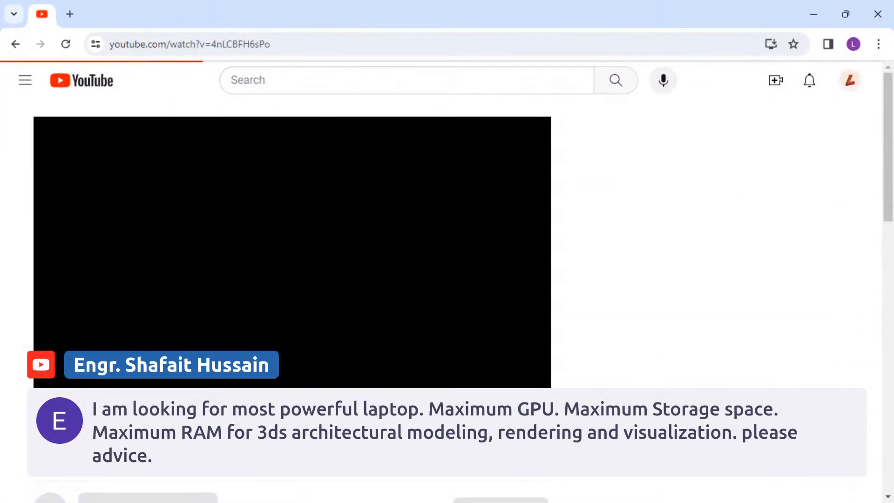
scroll(537, 361, "down", 7)
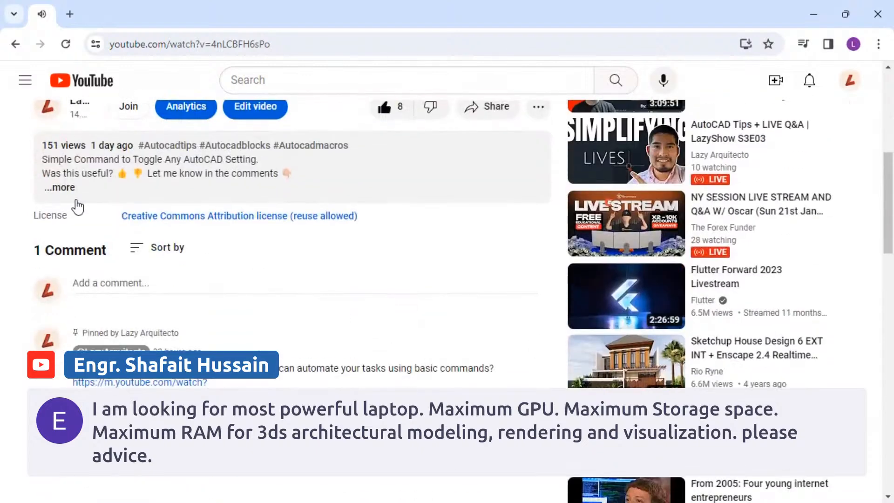
left_click(65, 188)
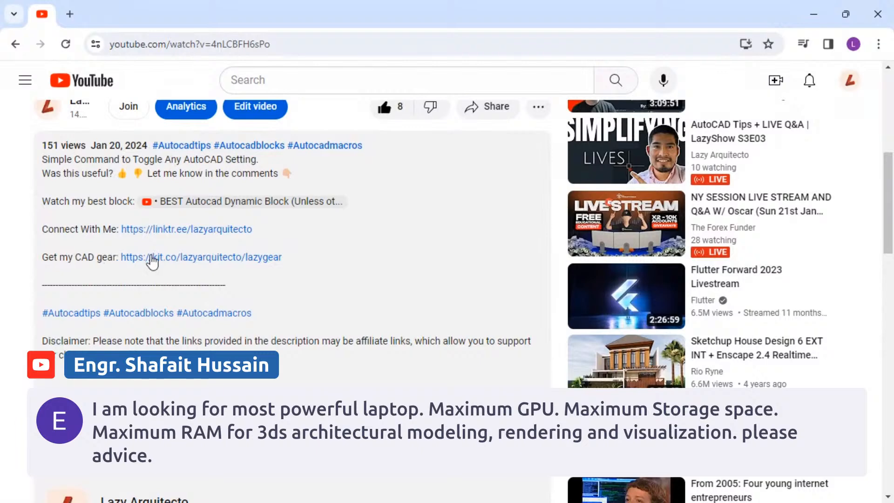
Follow the description's CAD gear link to the lazyGEAR kit page and dismiss the e-mail updates pop-up
scroll(176, 258, "down", 1)
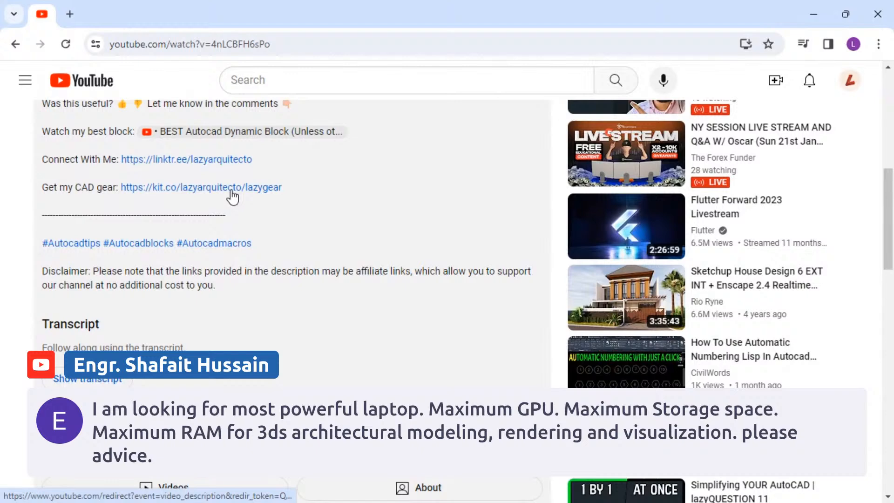
left_click(201, 191)
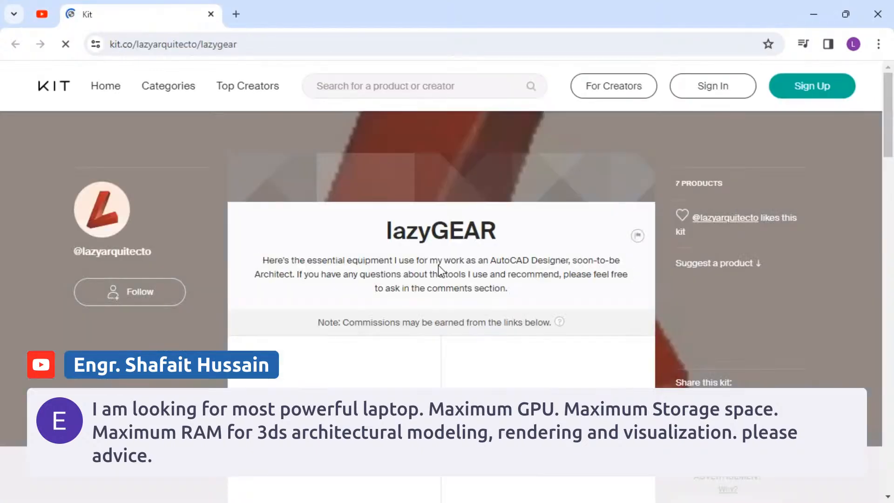
scroll(342, 252, "down", 2)
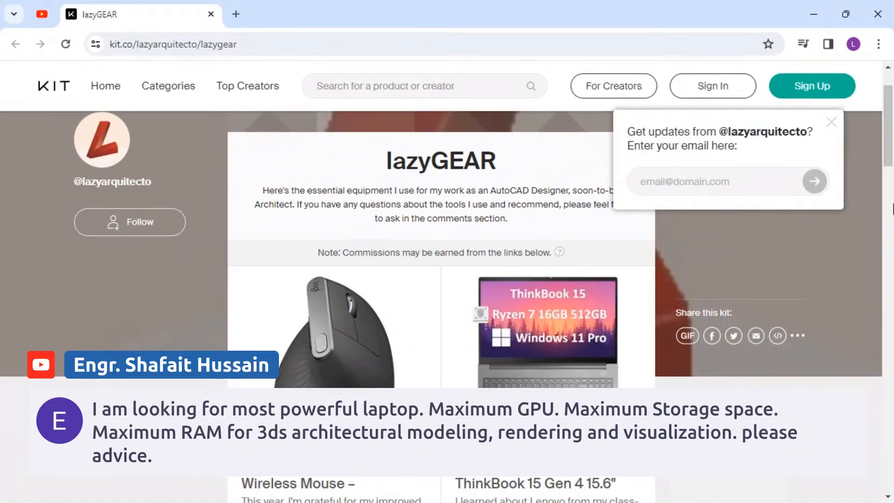
left_click(830, 122)
Look over the kit's Logitech MX Vertical mouse and Lenovo ThinkBook 15 laptop listings and their shop links
scroll(435, 243, "down", 2)
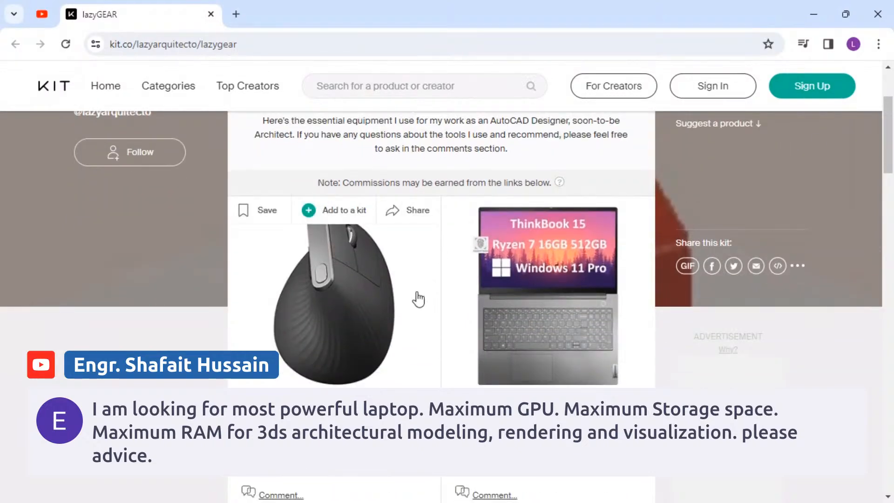
scroll(417, 299, "down", 4)
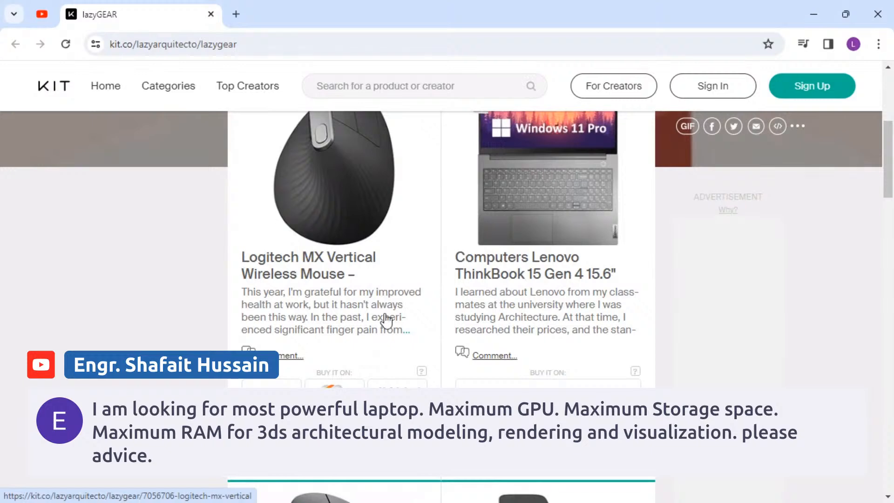
scroll(379, 337, "up", 3)
scroll(412, 288, "up", 2)
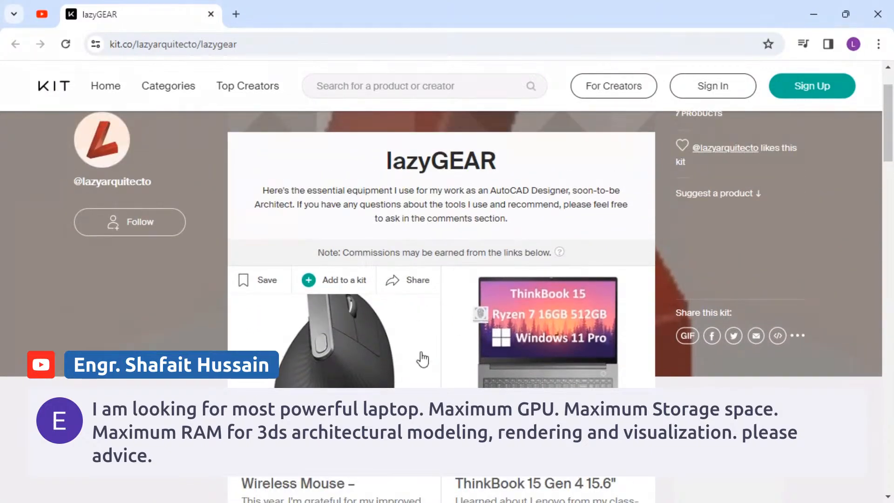
scroll(410, 369, "down", 6)
scroll(407, 370, "down", 3)
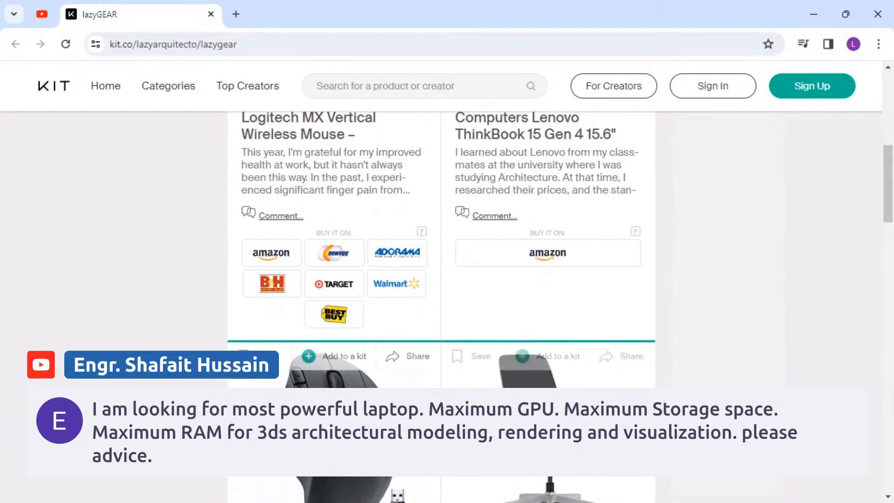
scroll(573, 371, "up", 7)
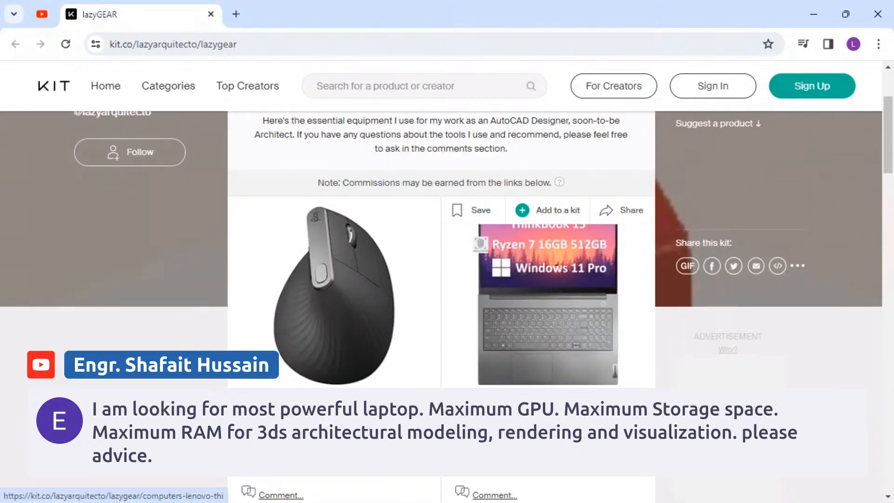
scroll(559, 378, "down", 2)
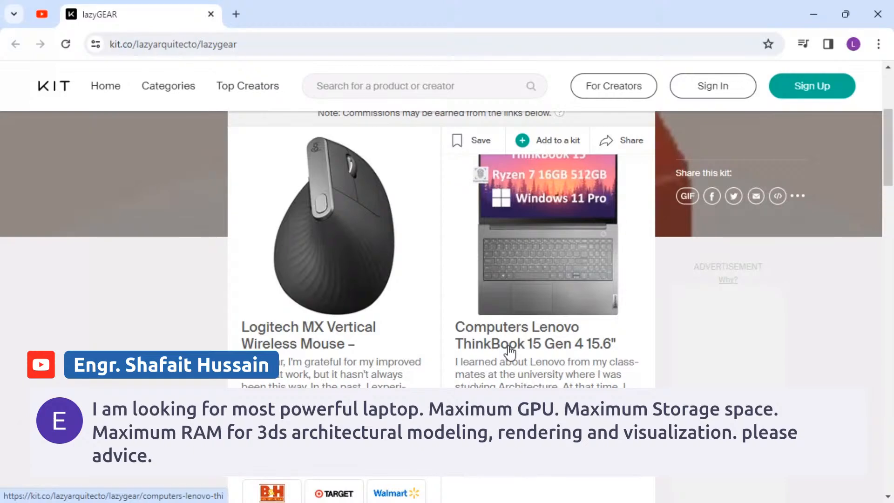
scroll(557, 365, "up", 3)
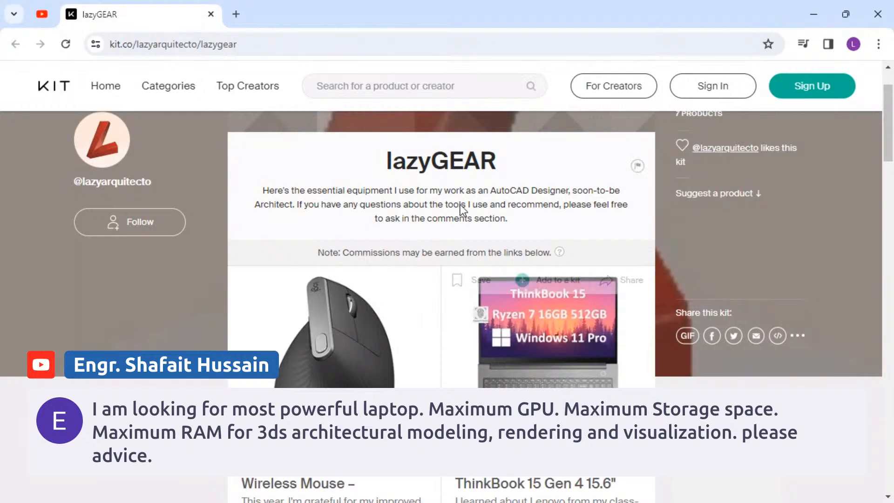
scroll(378, 291, "down", 5)
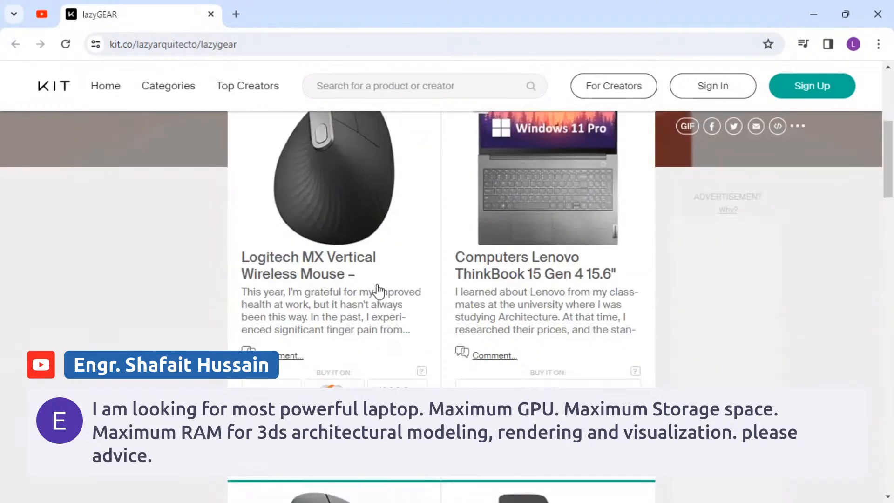
Look through the remaining lazyGEAR kit products, from the trackball mouse and chair to the sit/stand desk, and return to the AutoCAD drawing
scroll(378, 292, "down", 8)
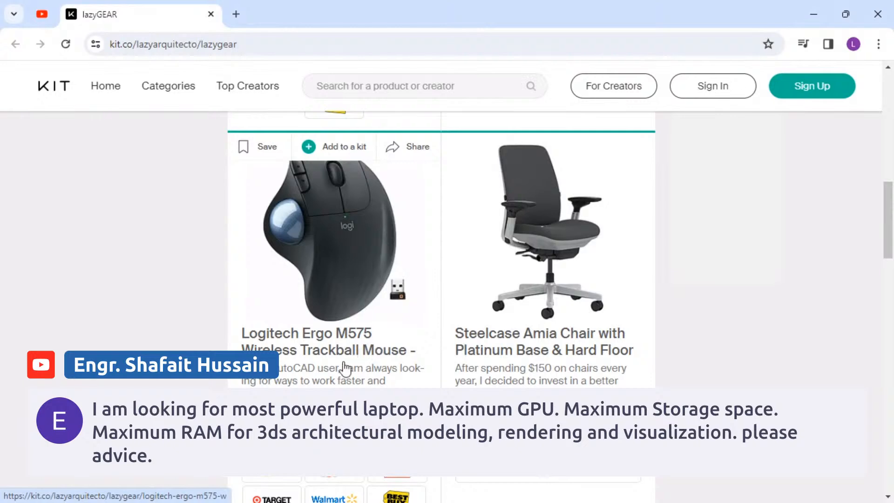
scroll(345, 368, "down", 6)
scroll(483, 374, "down", 2)
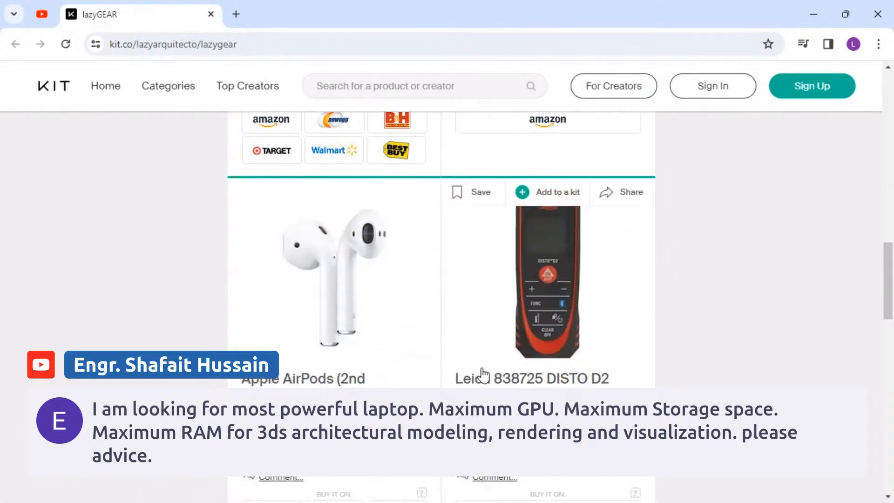
scroll(483, 374, "down", 2)
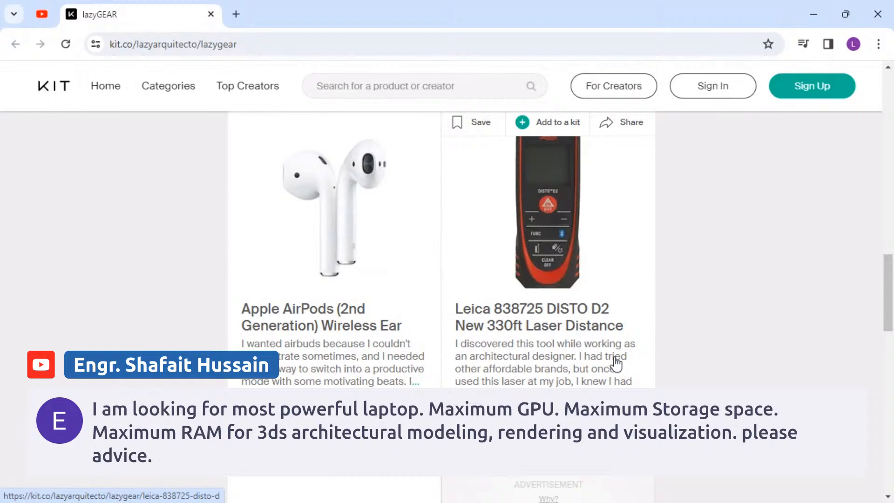
scroll(615, 363, "down", 1)
scroll(615, 363, "up", 3)
scroll(611, 356, "down", 7)
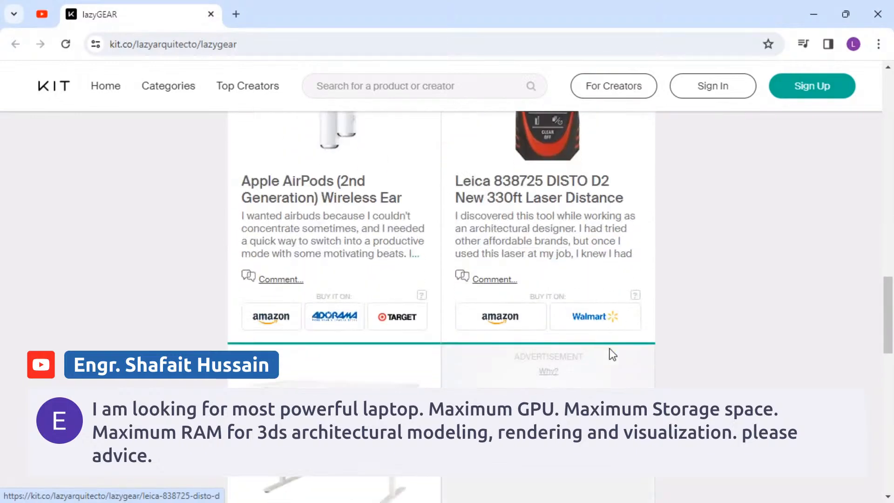
scroll(613, 354, "down", 2)
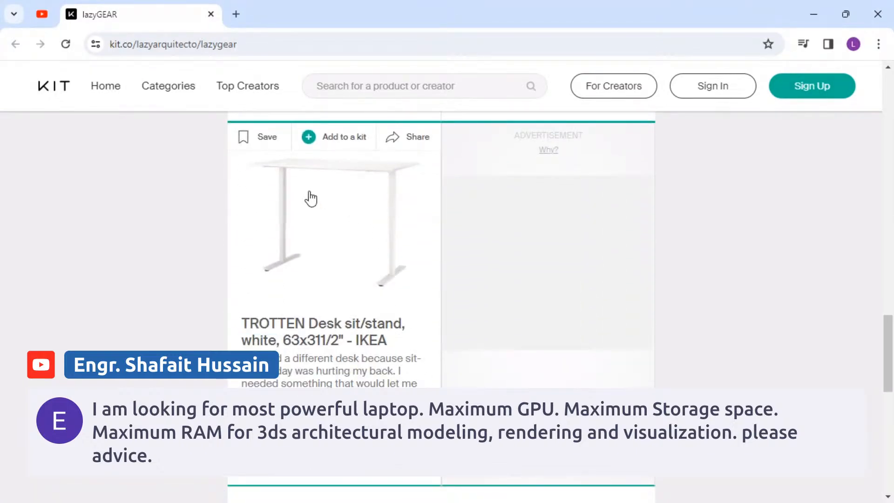
scroll(295, 223, "down", 2)
scroll(295, 222, "up", 7)
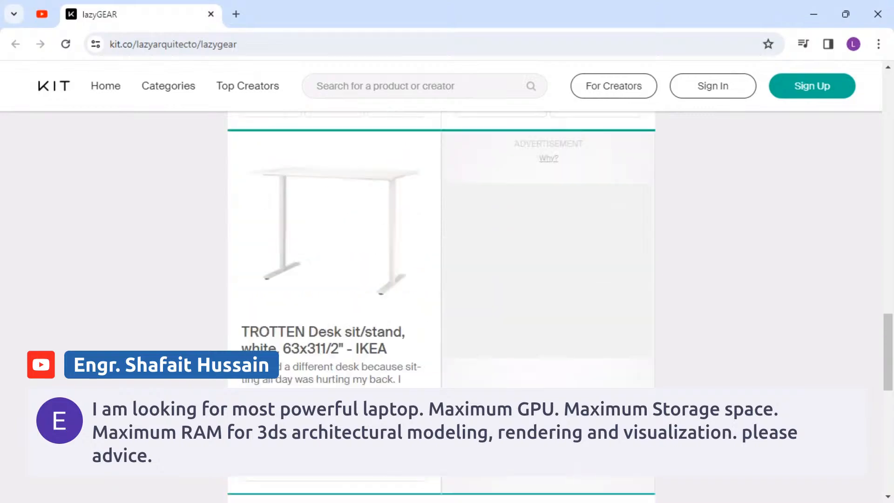
scroll(550, 419, "up", 15)
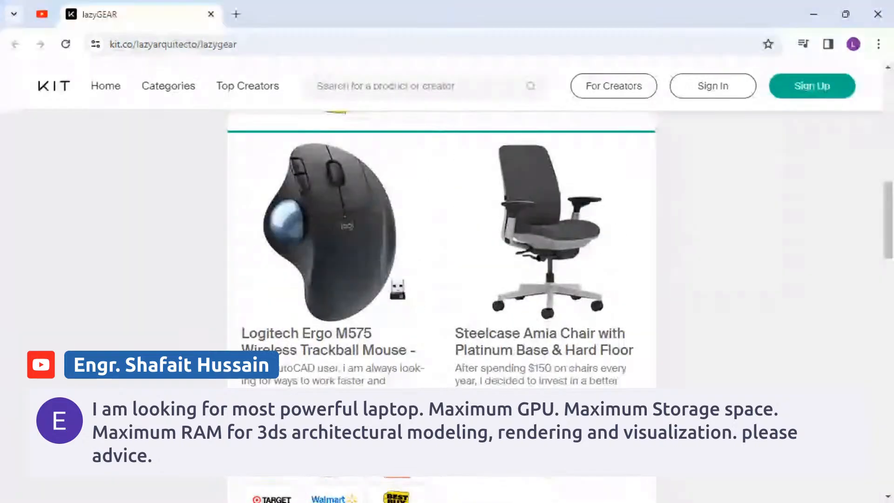
scroll(442, 303, "up", 8)
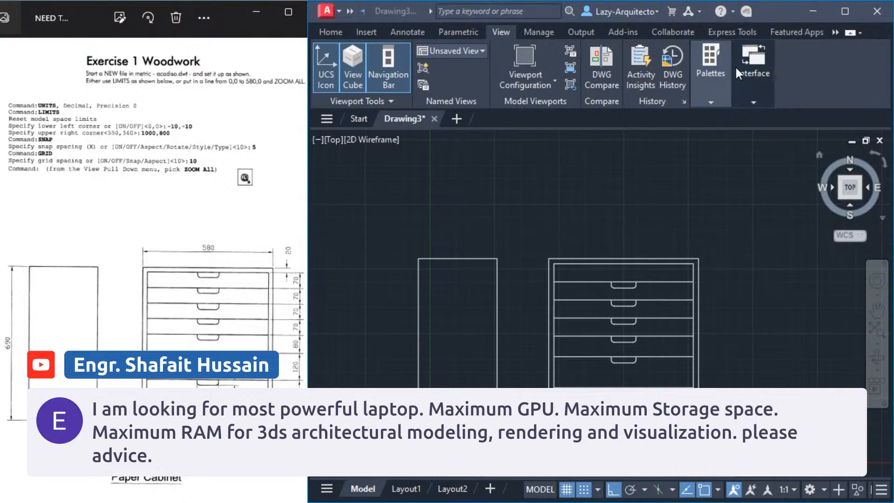
left_click(606, 228)
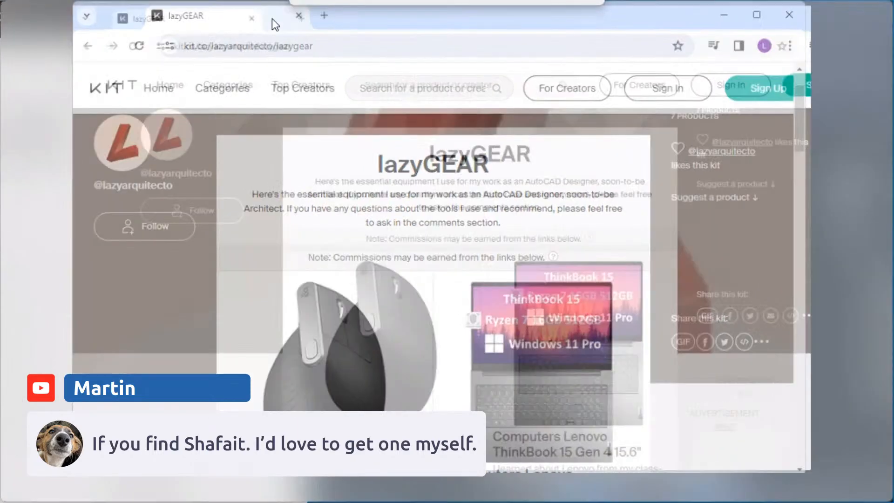
Reopen the lazyGEAR kit page, read the Logitech MX Vertical mouse's product details and close them
scroll(465, 315, "down", 3)
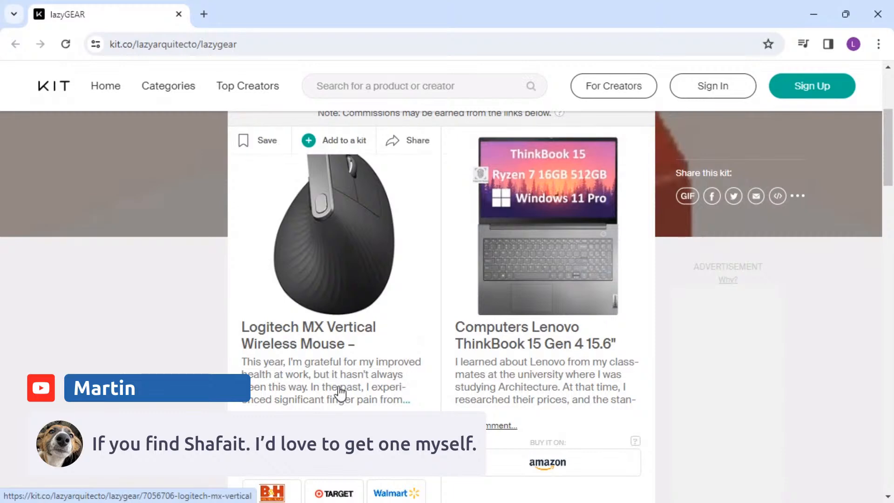
scroll(366, 363, "down", 2)
left_click(412, 331)
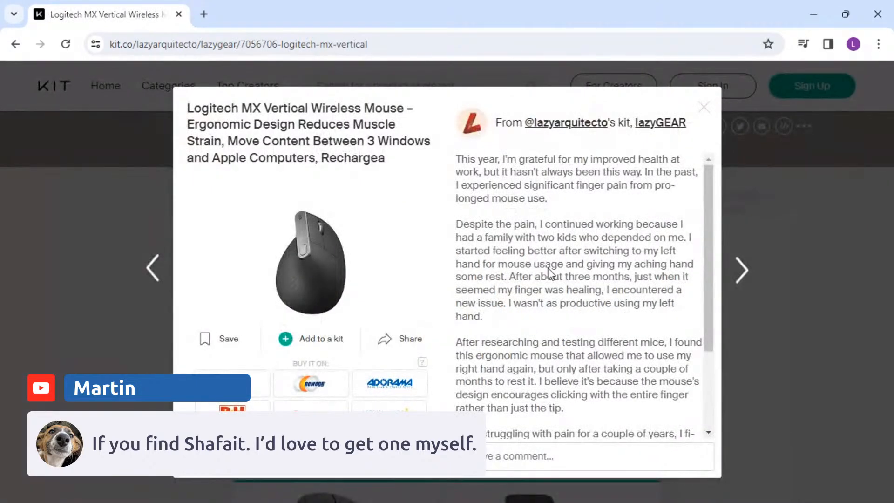
scroll(547, 283, "down", 3)
scroll(547, 284, "up", 3)
left_click(704, 107)
Read the Lenovo ThinkBook 15 laptop's product details, close them and return to the AutoCAD drawing
left_click(561, 317)
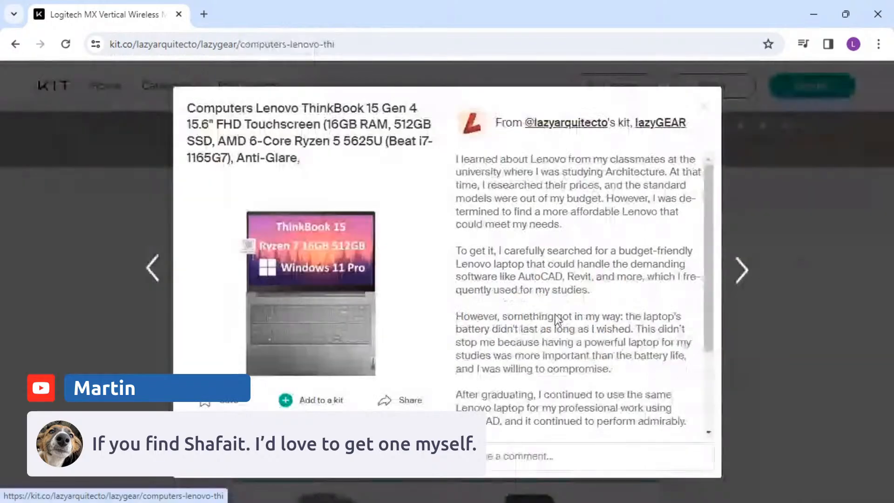
scroll(557, 328, "down", 5)
scroll(557, 327, "up", 3)
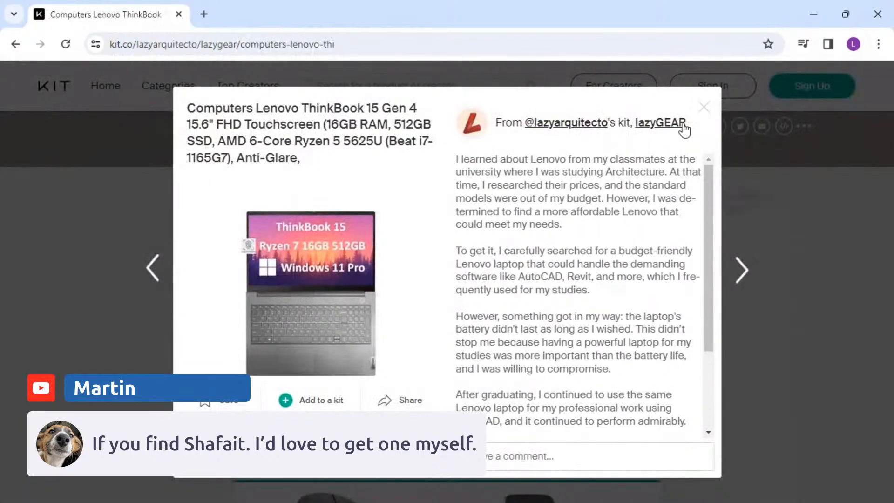
left_click(704, 108)
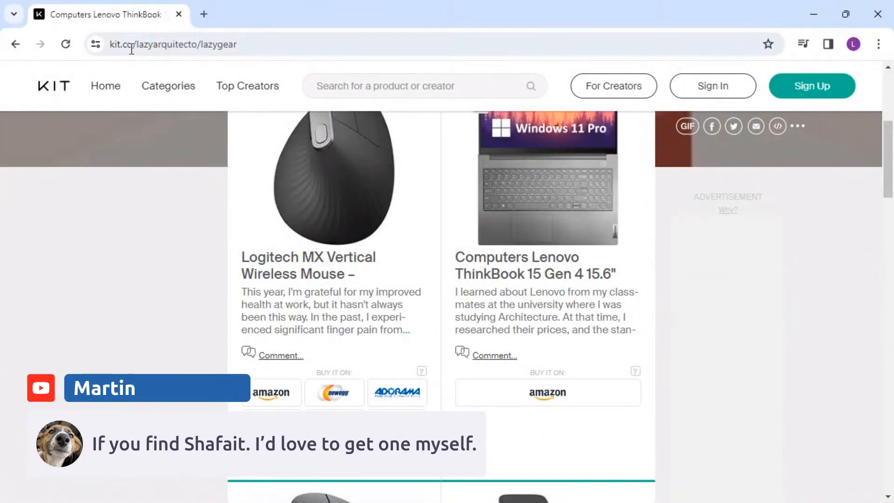
left_click_drag(114, 15, 14, 0)
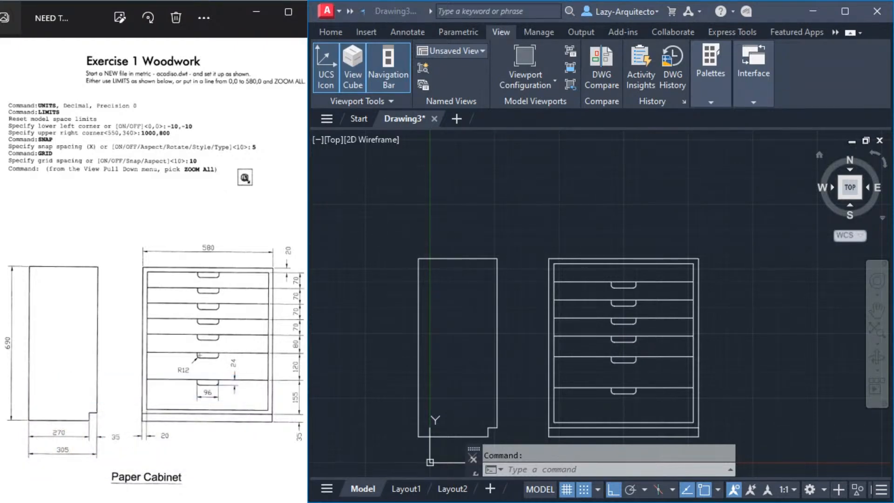
left_click(414, 234)
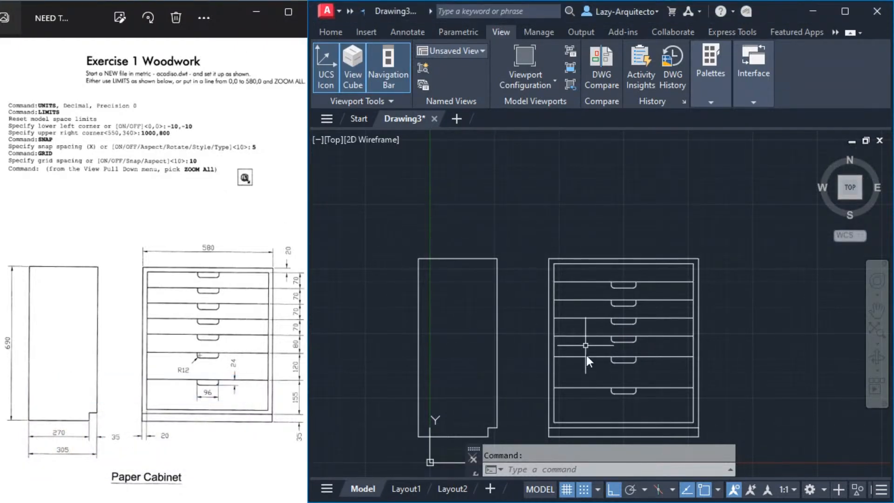
Dimension the overall height of the cabinet's side view with a linear dimension placed along its outer left side
mouse_move(529, 368)
middle_mouse_down()
mouse_move(538, 335)
mouse_move(527, 329)
mouse_move(538, 311)
middle_mouse_up()
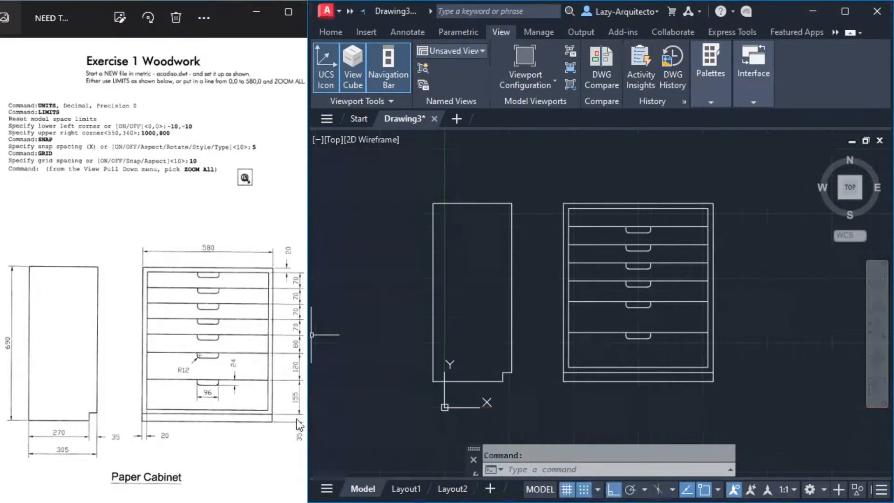
type("DLI")
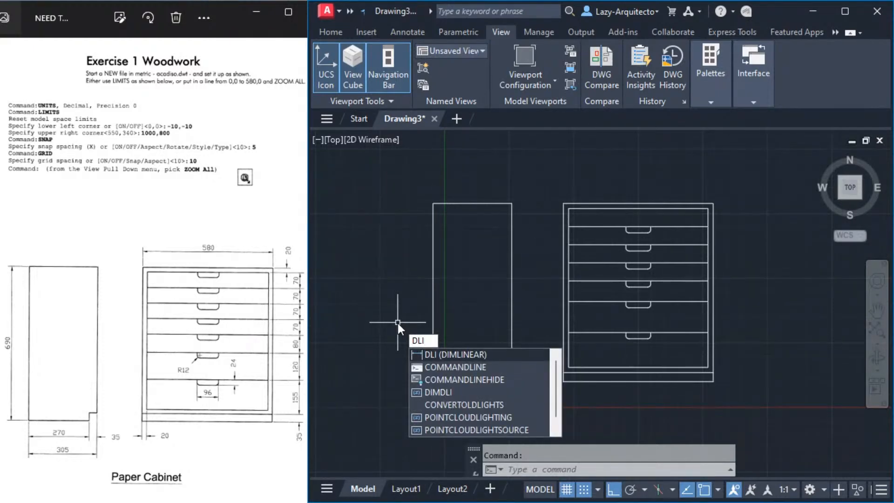
key("Return")
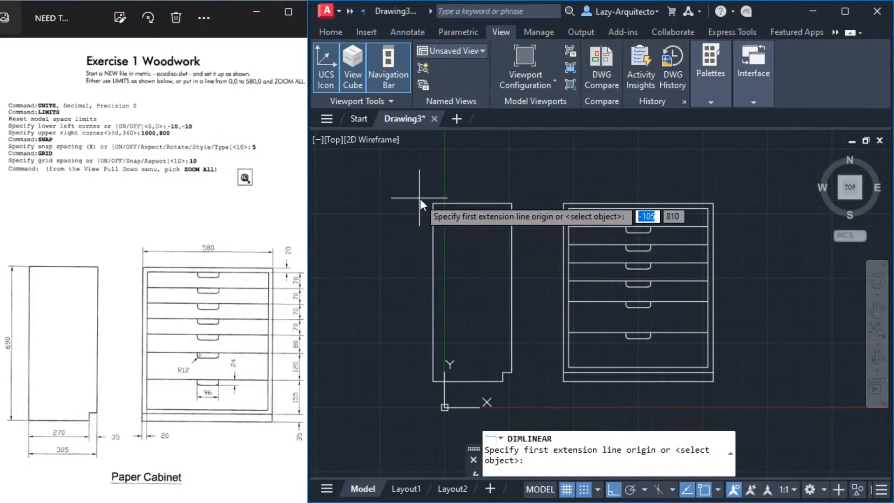
left_click(433, 203)
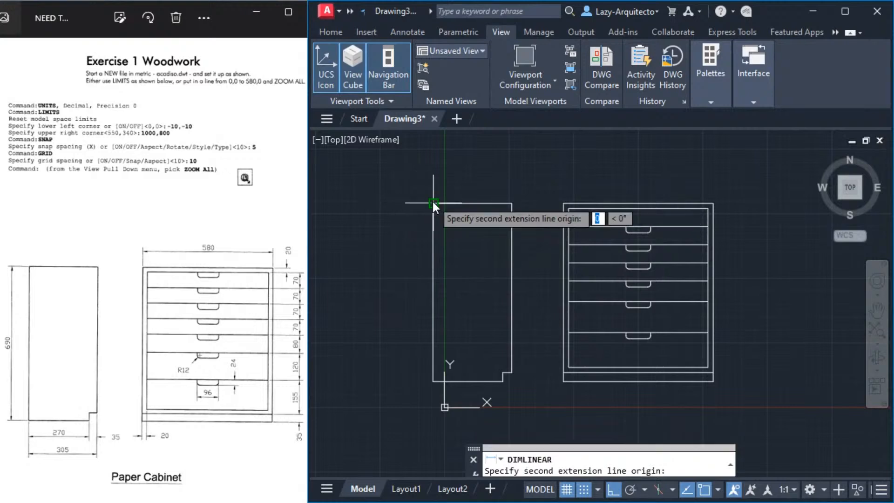
left_click(433, 381)
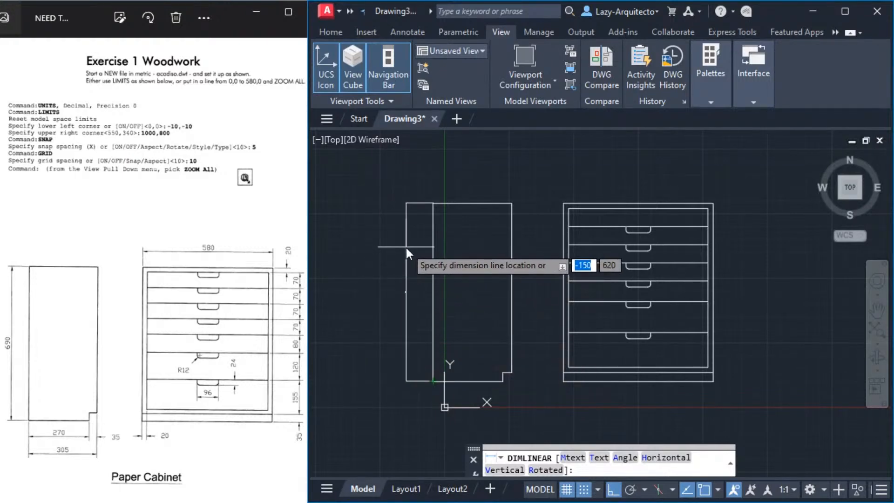
left_click(407, 284)
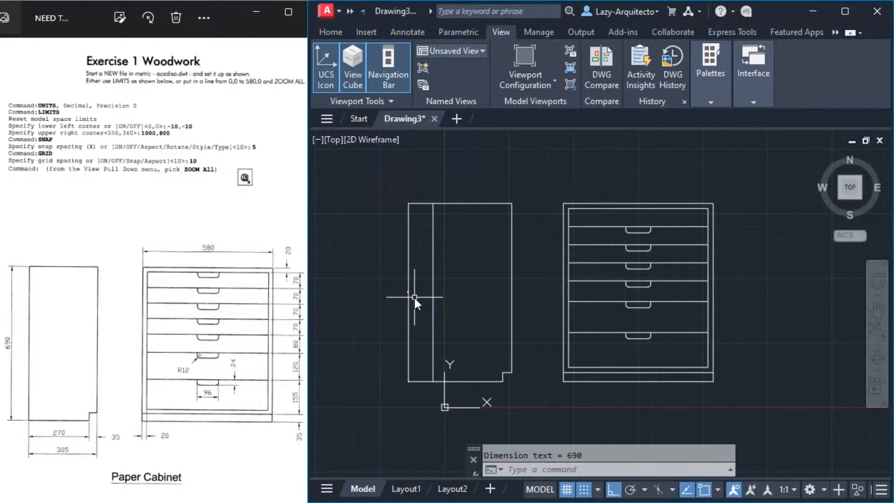
Set the dimension scale variable DIMSCALE to 8
type("DI")
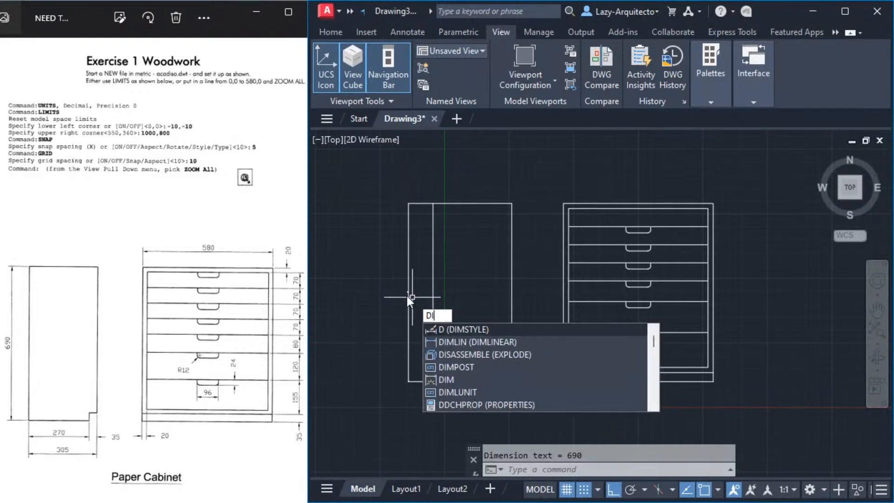
type("MSCALE")
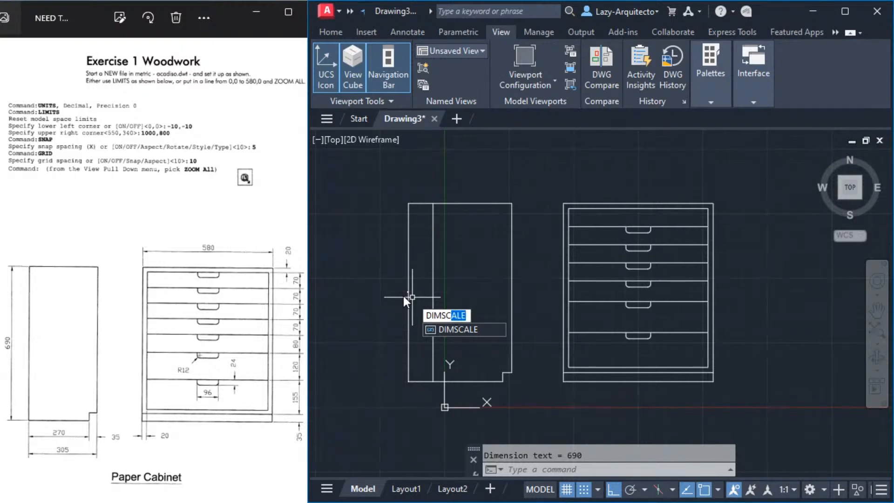
key("Return")
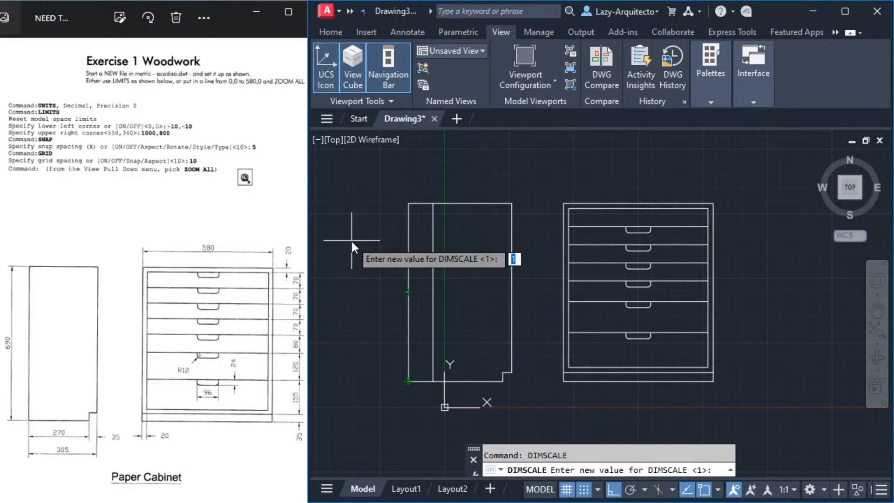
type("8")
key("Return")
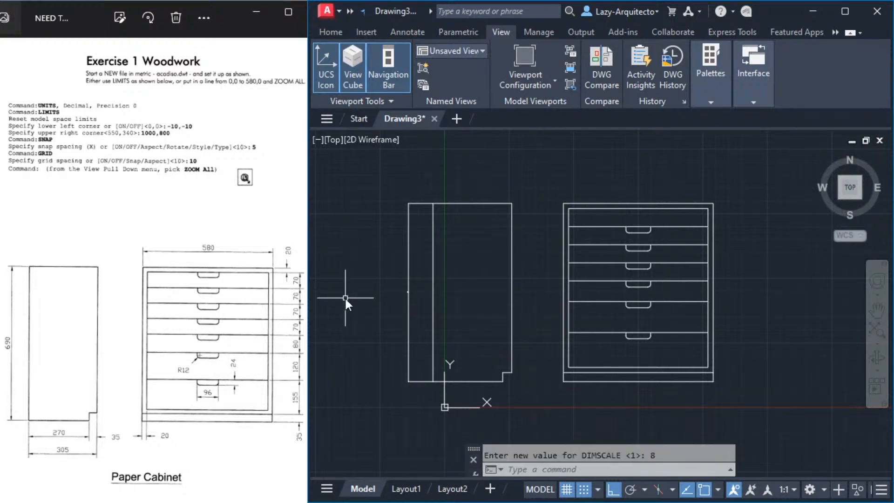
Dimension the side view's overall height again at the new scale, placing the dimension line close to the first one
type("DLI")
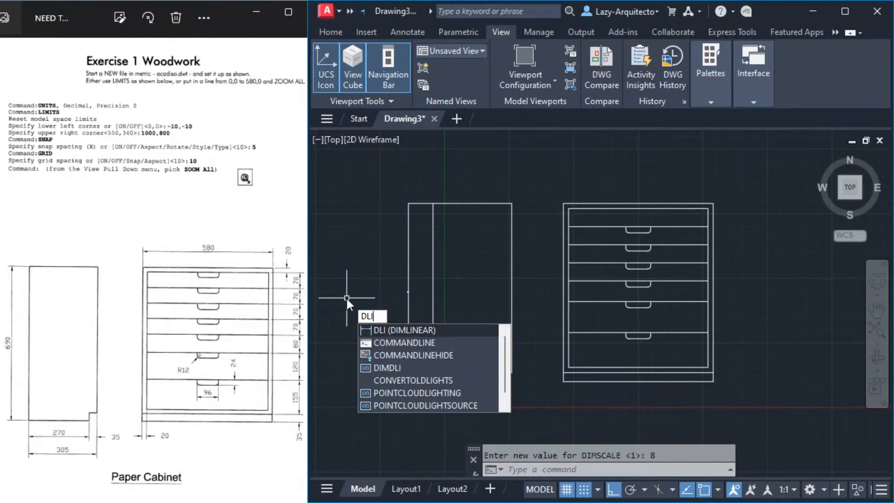
key("Return")
left_click(442, 203)
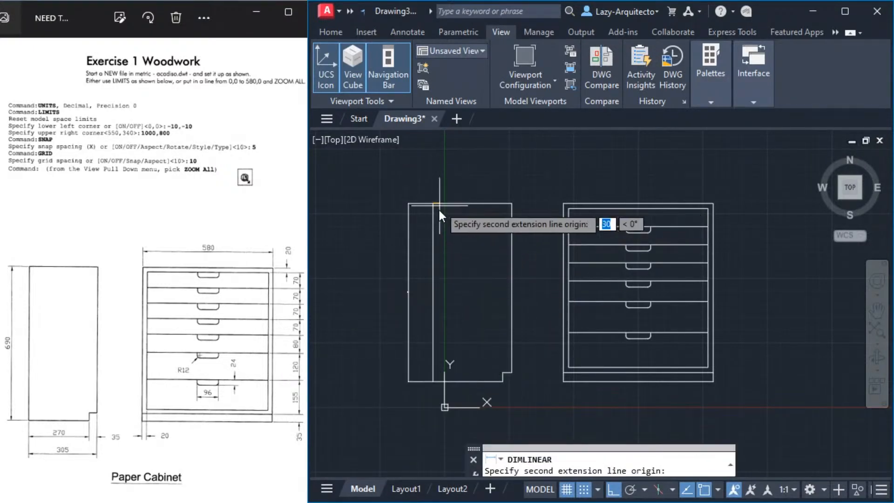
left_click(441, 382)
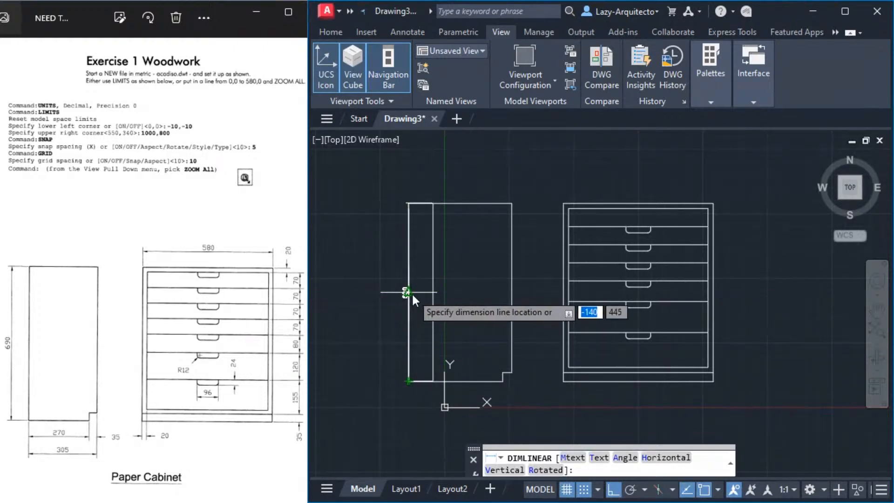
scroll(411, 293, "up", 4)
left_click(414, 296)
scroll(381, 335, "down", 4)
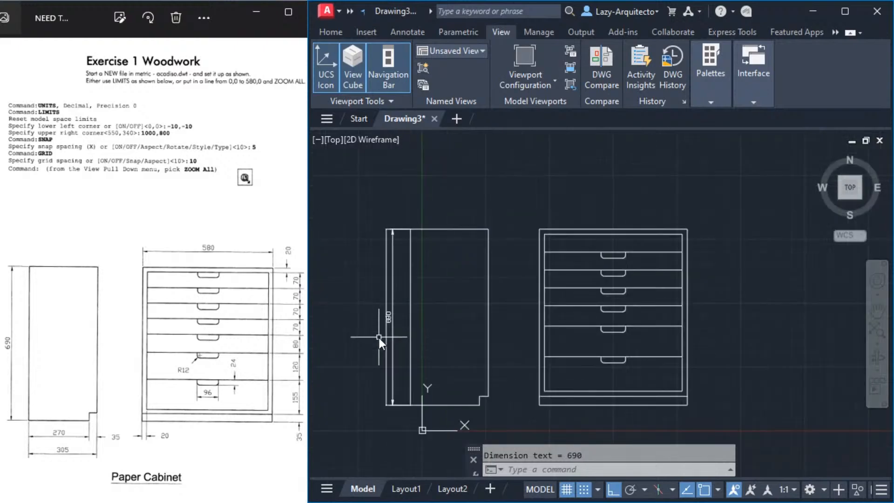
middle_click_drag(432, 326, 479, 306)
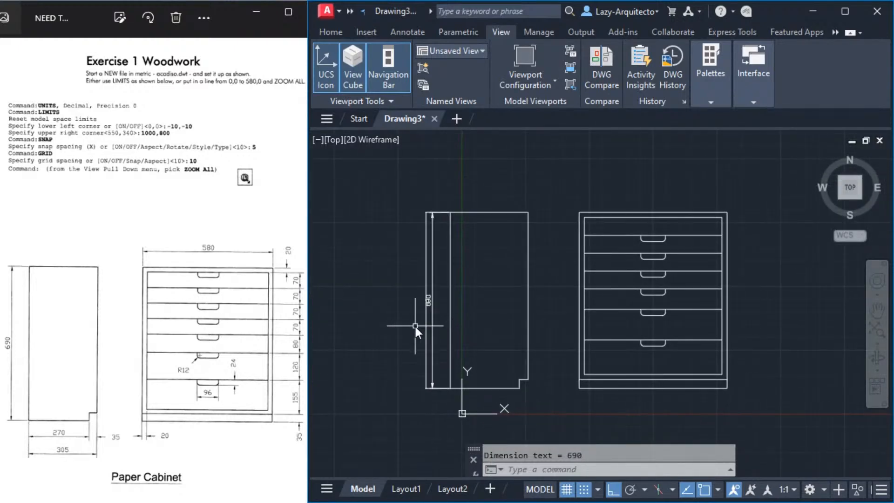
Delete the first, tiny-text height dimension beside the side view
left_click(426, 320)
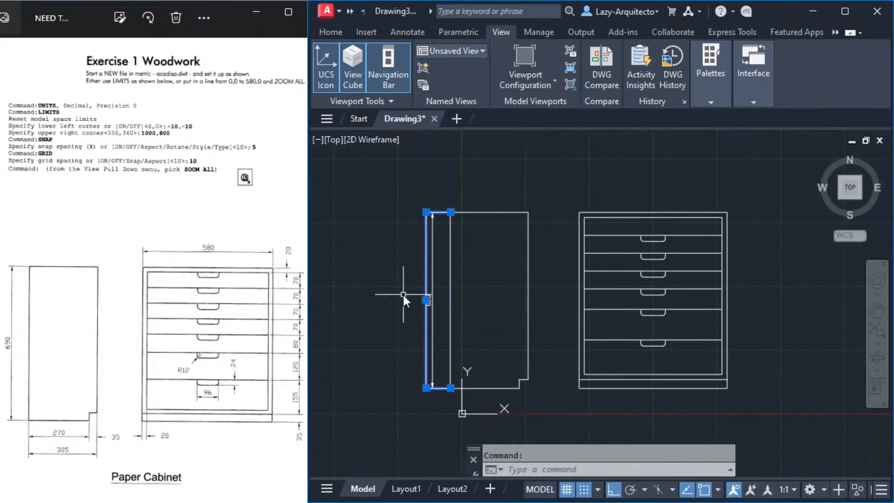
key("Delete")
mouse_move(498, 334)
middle_mouse_down()
mouse_move(463, 335)
mouse_move(477, 322)
middle_mouse_up()
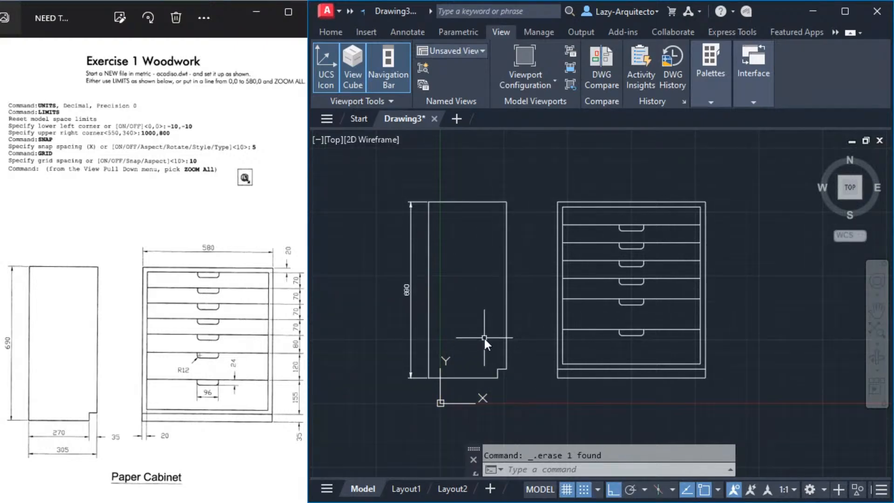
type("D")
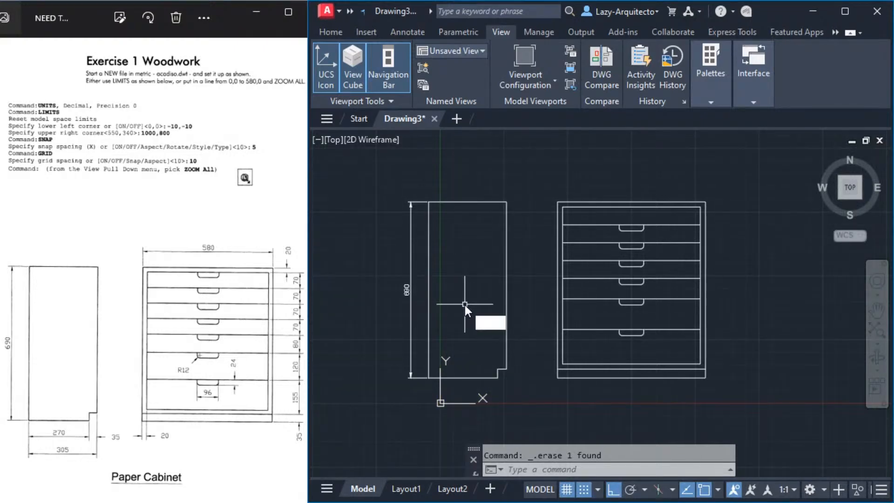
key("Escape")
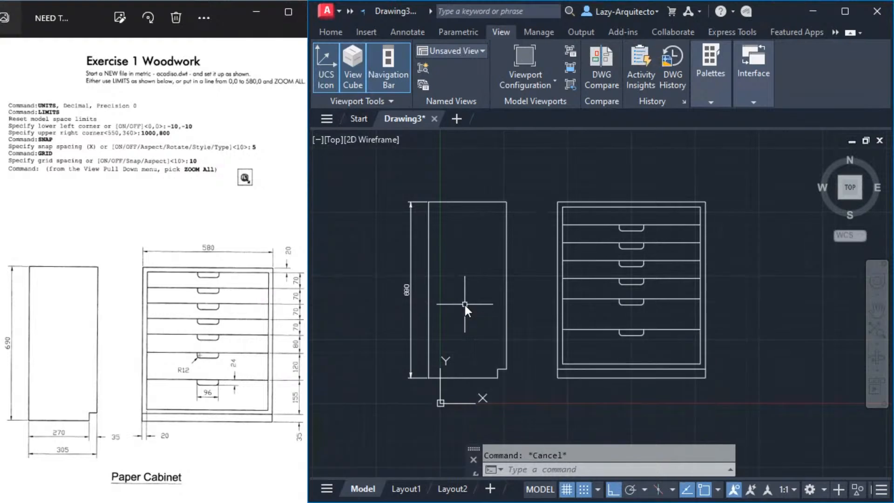
Add continuous quick dimensions for the side view's base and toe-kick recess widths, placing them just below the outline
type("QD")
key("Return")
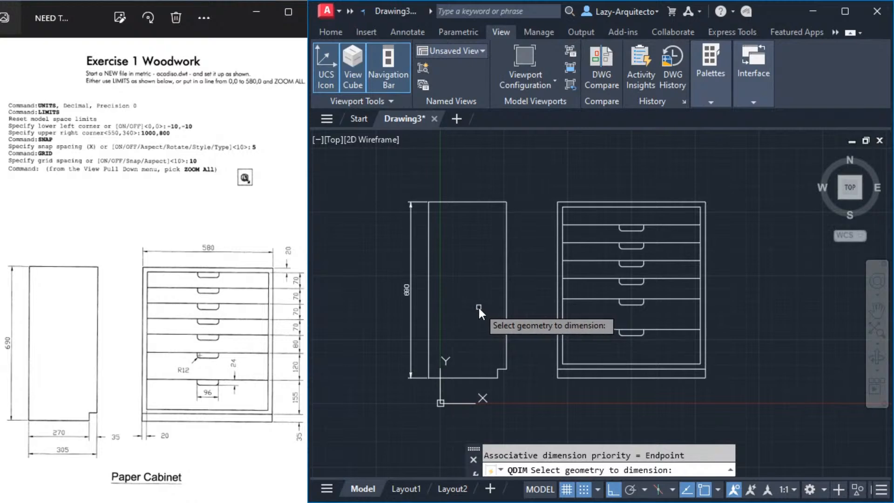
left_click(504, 301)
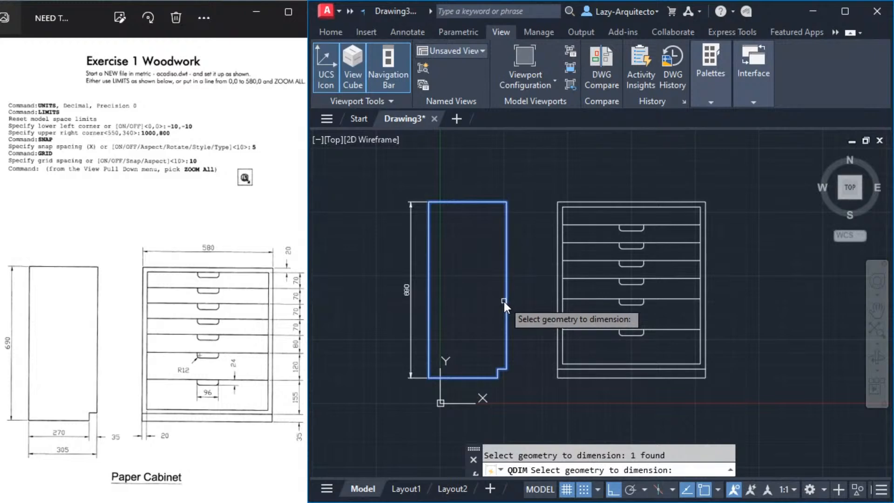
key("Return")
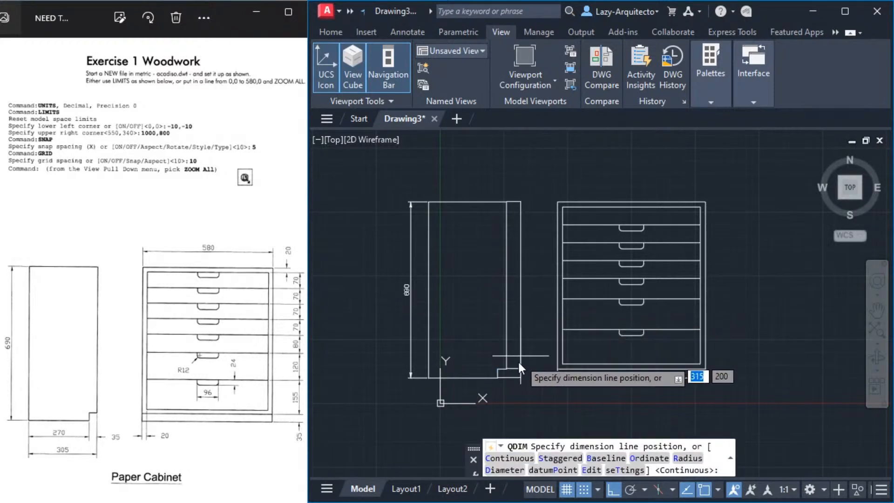
left_click(503, 400)
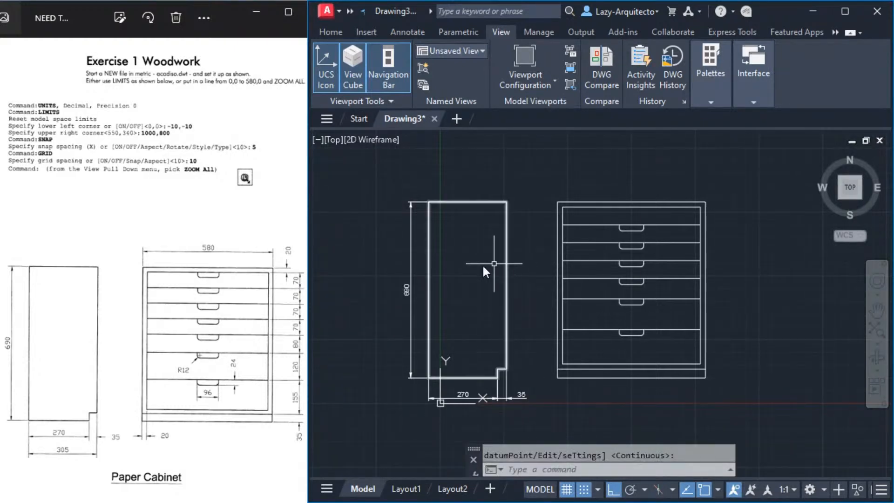
Dimension the front view's overall width with a linear dimension on its top edge, placing it above the cabinet
middle_click_drag(602, 412, 599, 401)
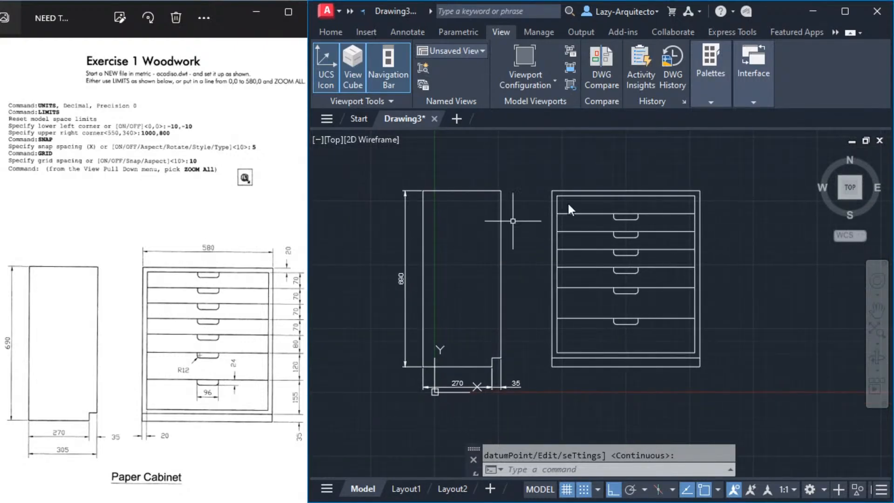
type("DLI")
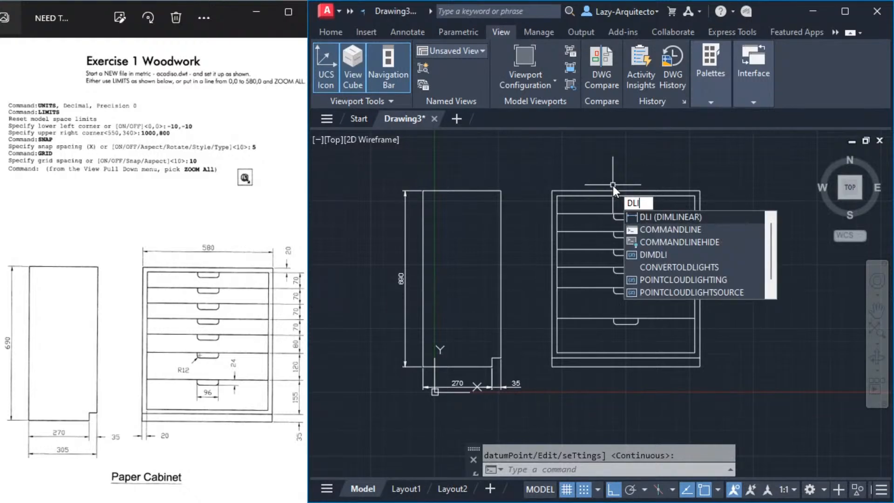
key("Return")
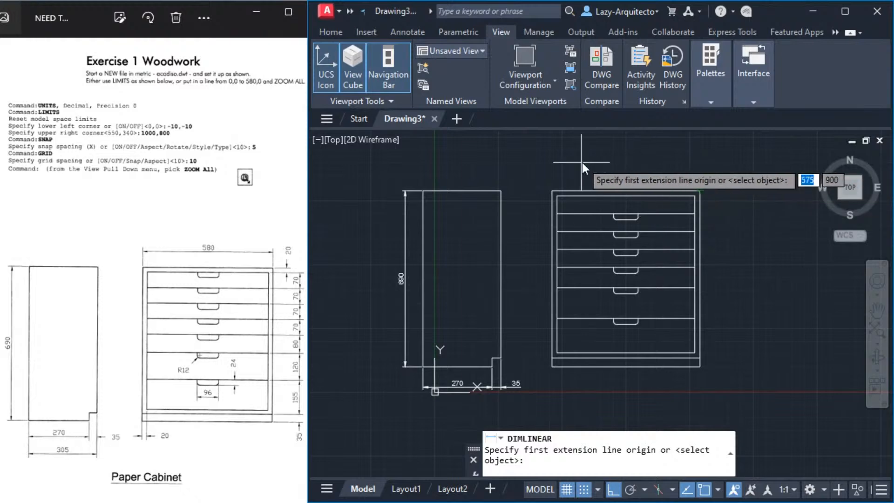
key("Return")
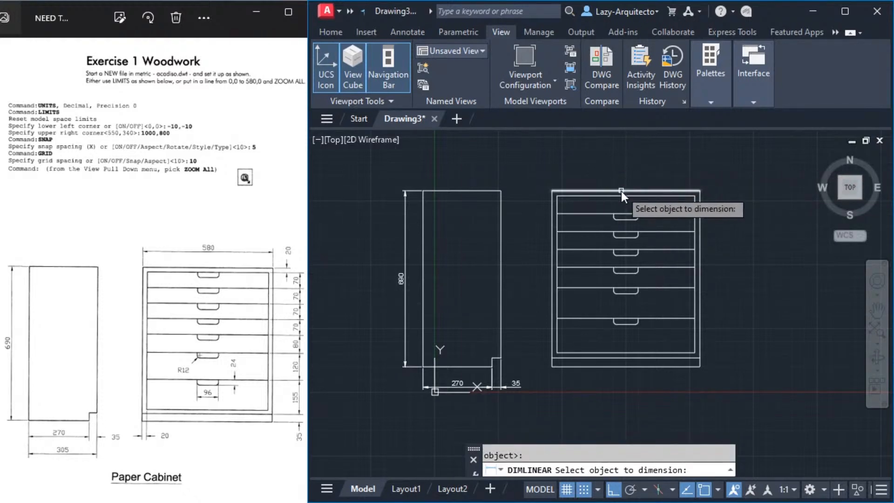
left_click(621, 191)
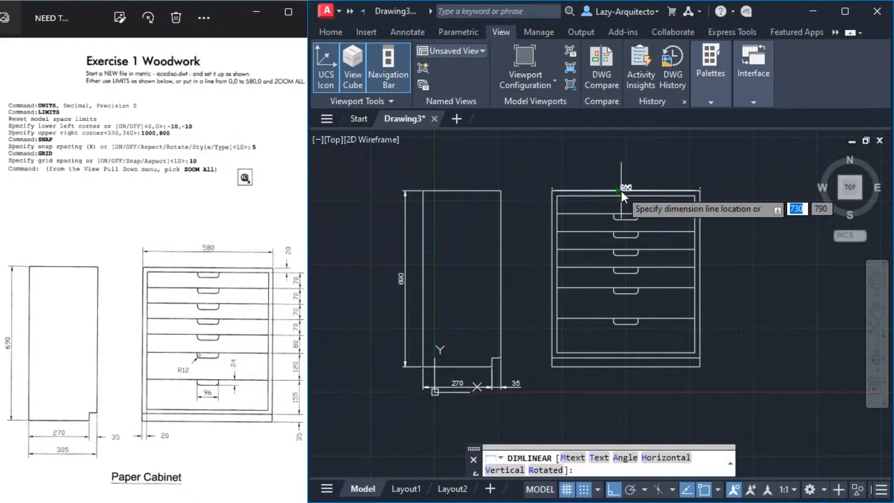
left_click(608, 168)
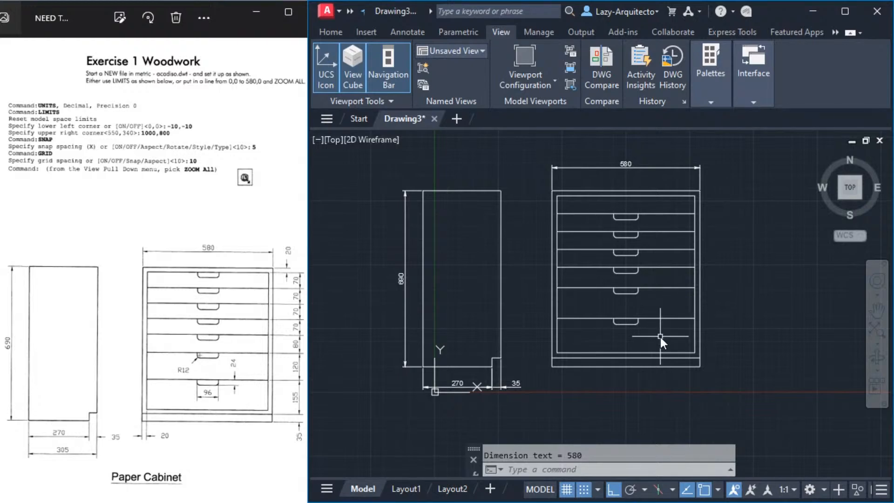
Add a continuous chain of quick dimensions for the front view's frame, drawer and base heights along the cabinet's right side
type("QDIM")
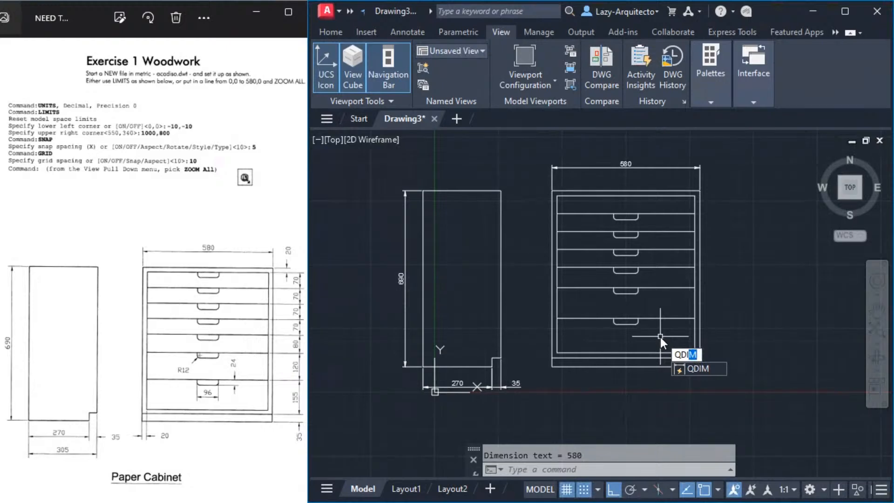
key("Return")
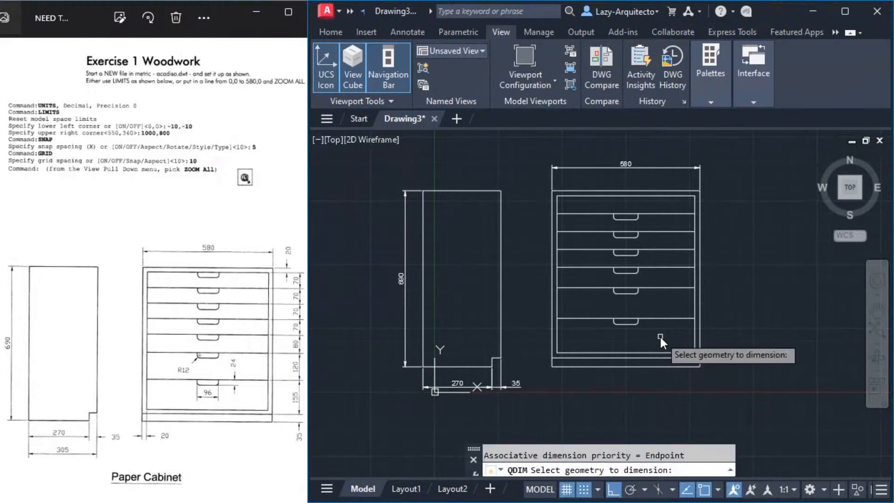
left_click(686, 374)
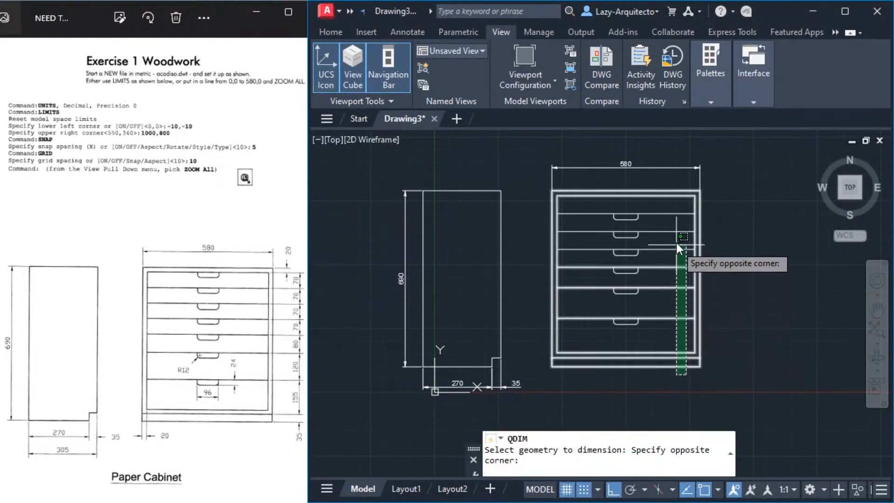
left_click(675, 189)
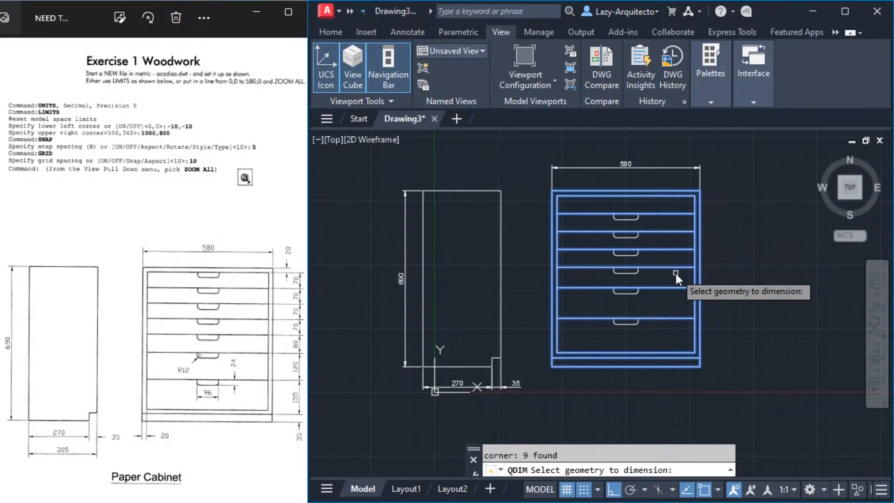
key("Return")
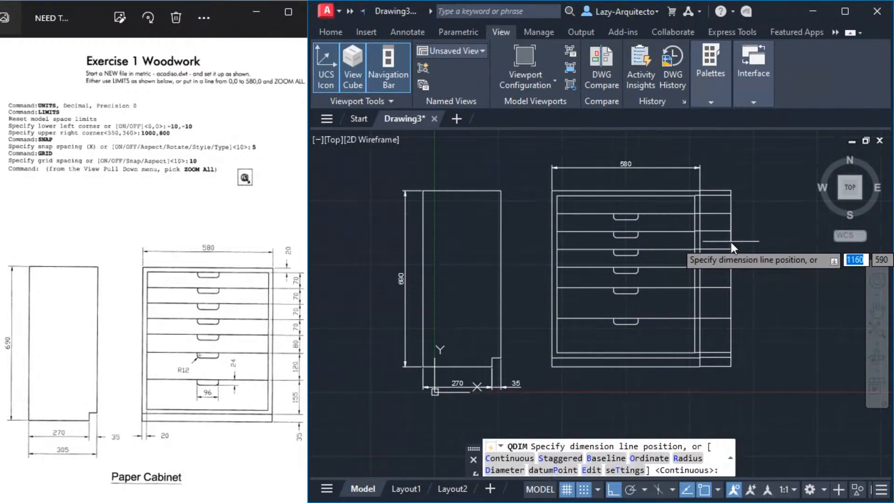
left_click(731, 242)
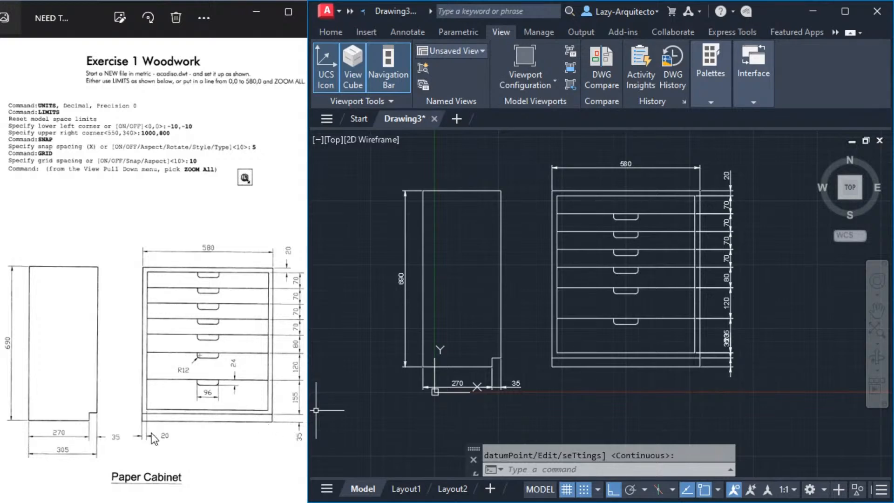
Dimension the front view's left side panel thickness with a linear dimension placed below, level with the side view's bottom dimensions
type("DLI")
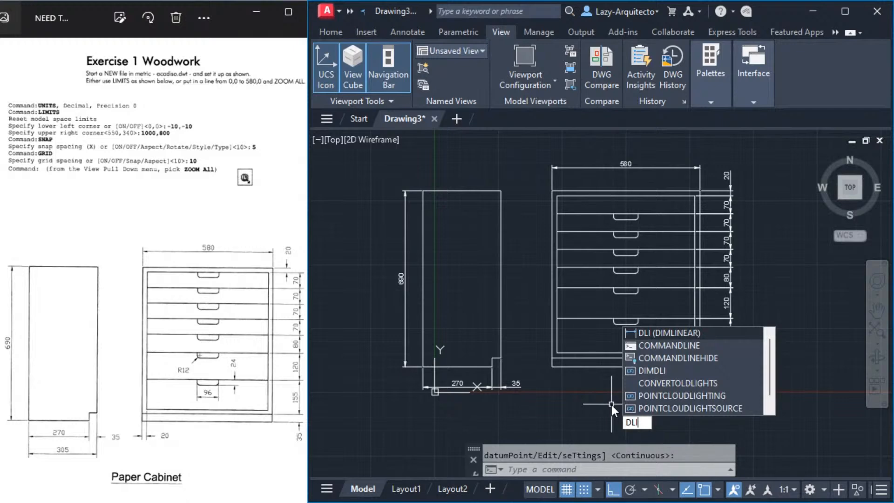
key("Return")
left_click(566, 350)
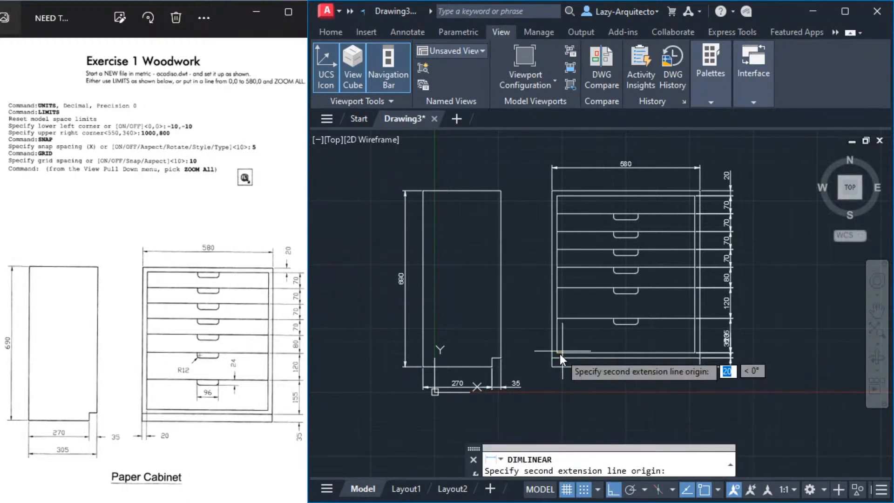
left_click(554, 357)
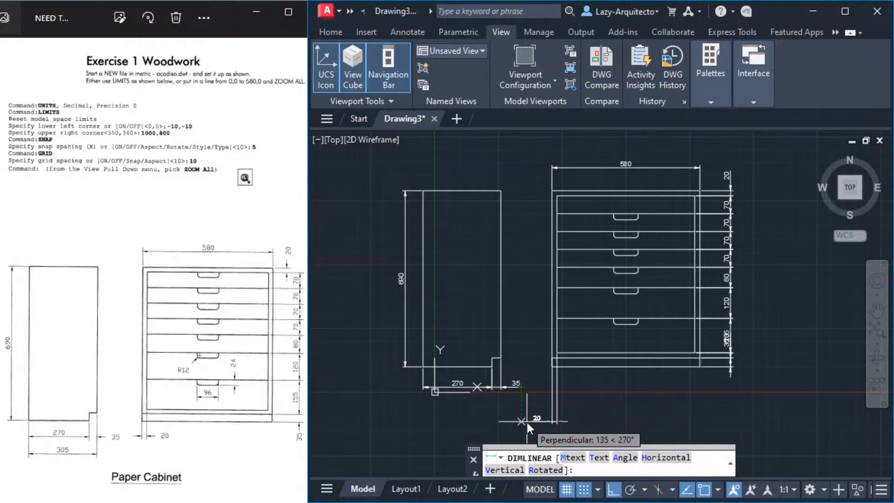
left_click(525, 388)
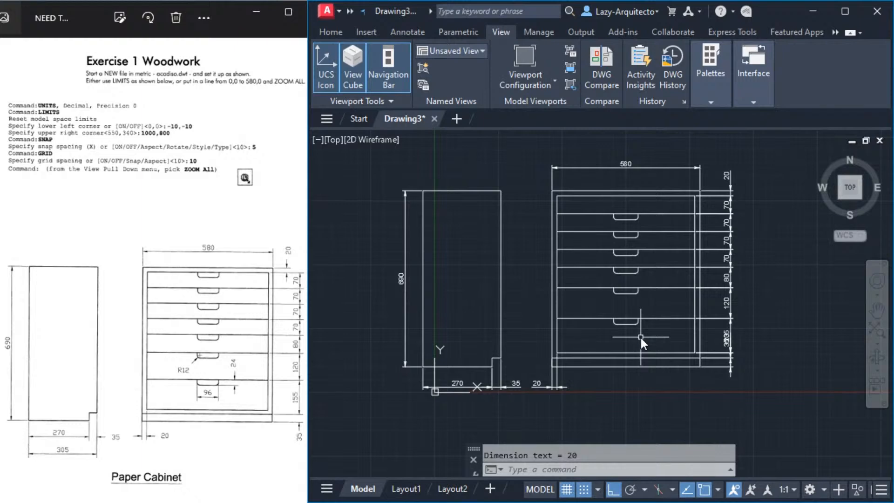
Dimension the width of the lowest drawer handle with a linear dimension placed just below it
key("Return")
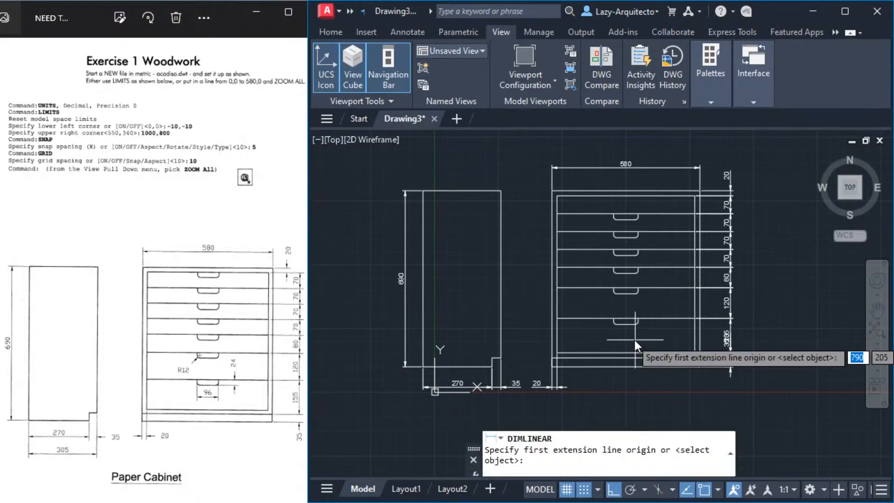
left_click(613, 314)
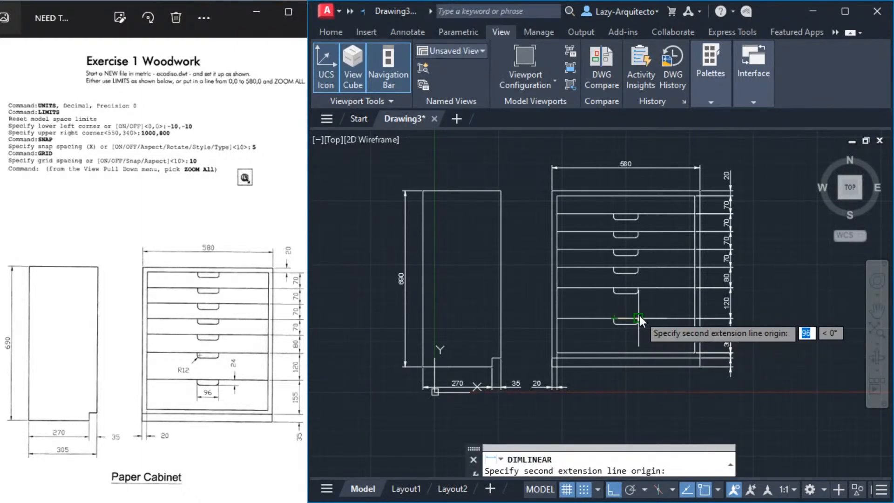
left_click(639, 317)
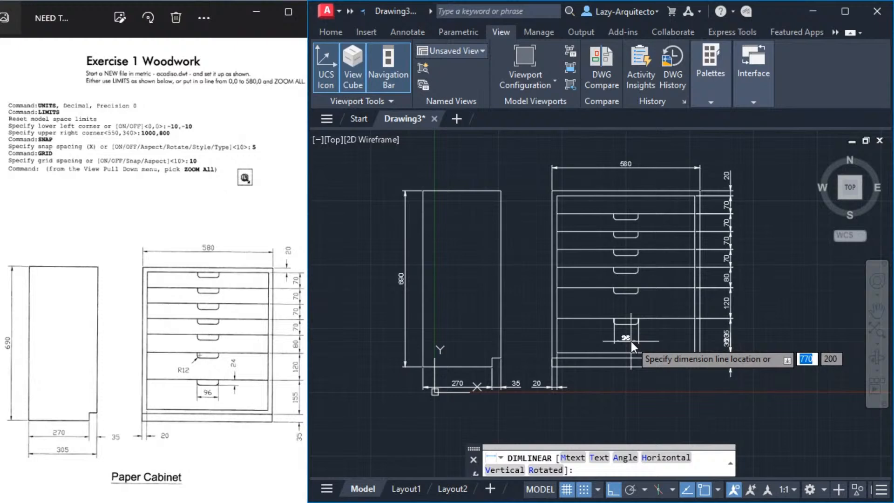
left_click(630, 342)
Dimension the height of the lowest drawer handle with a vertical linear dimension placed to its right
key("Return")
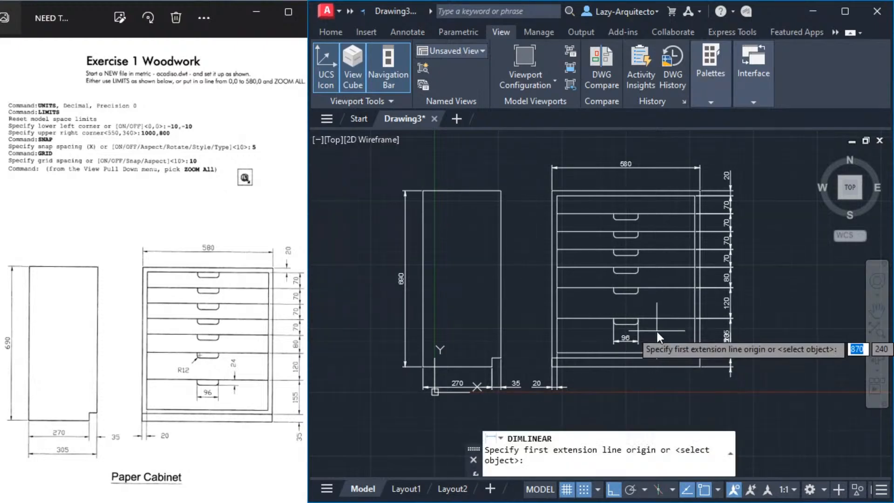
left_click(625, 324)
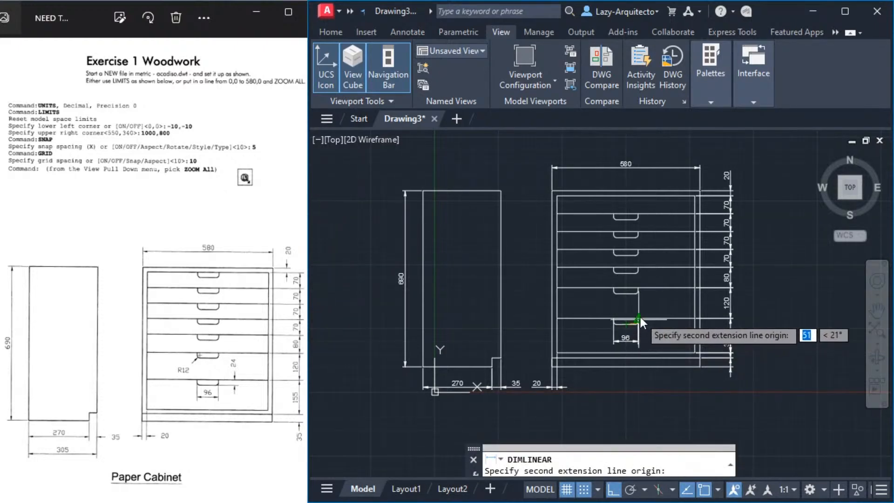
left_click(639, 316)
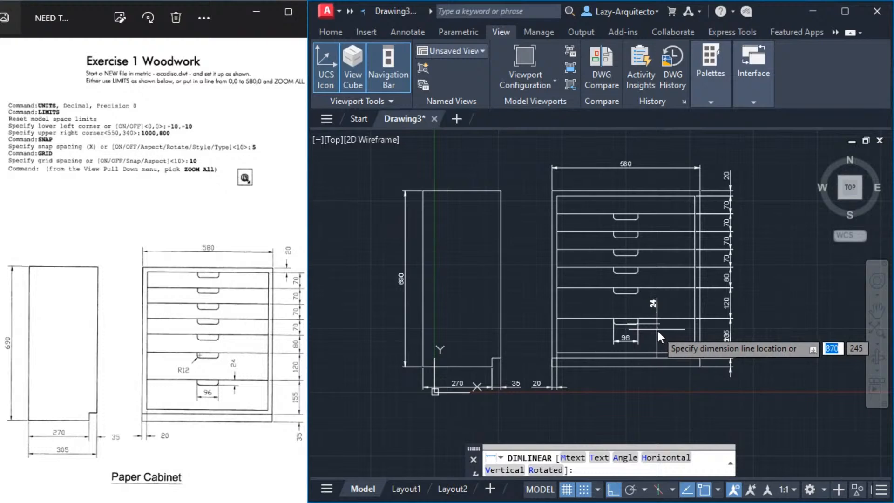
left_click(658, 331)
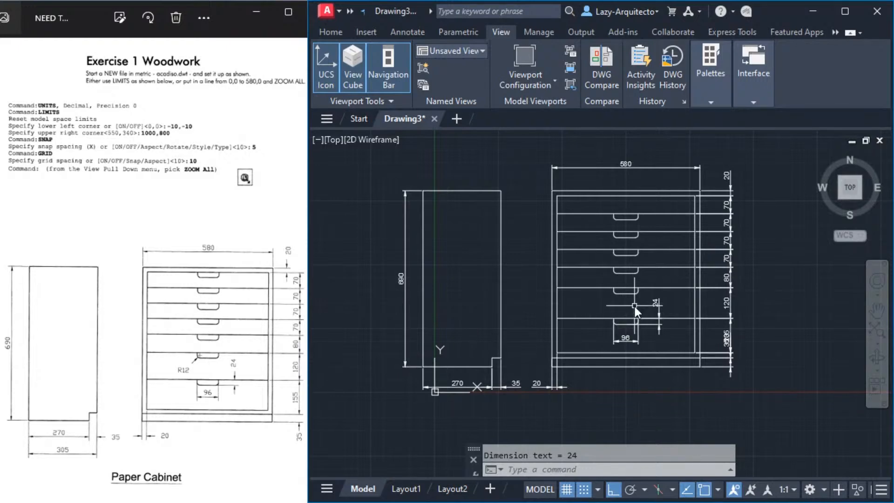
key("Return")
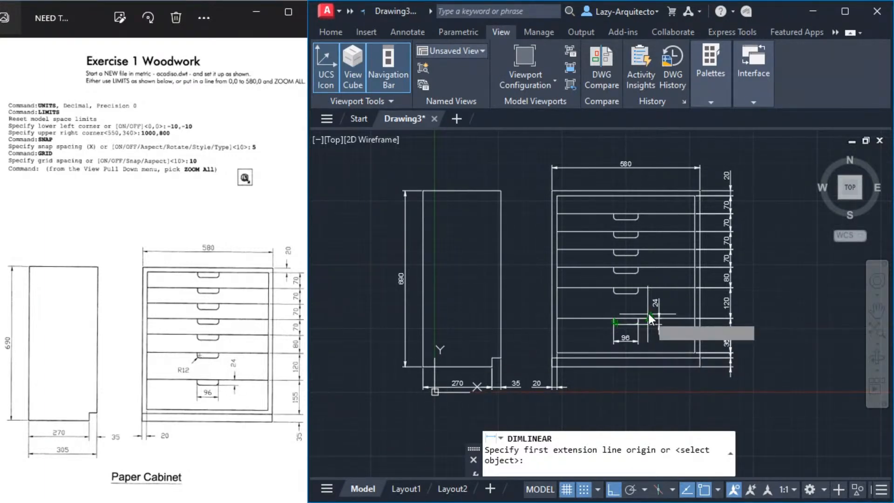
key("Escape")
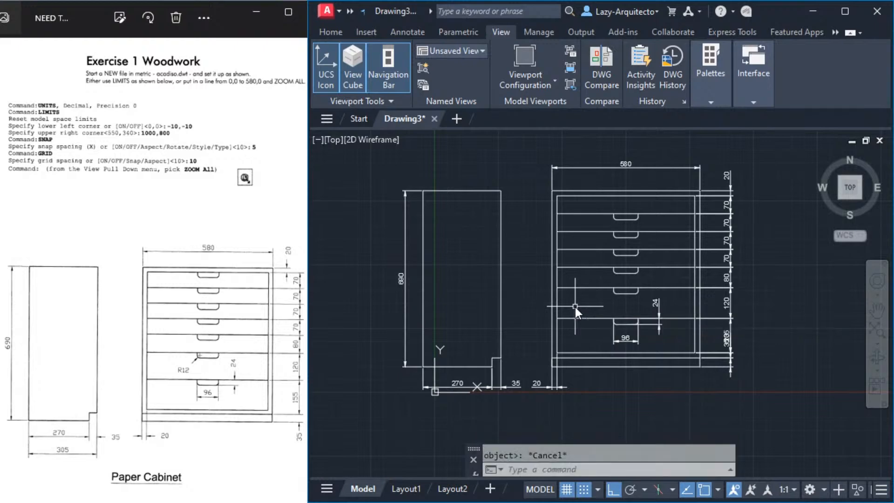
type("QD")
type("IM")
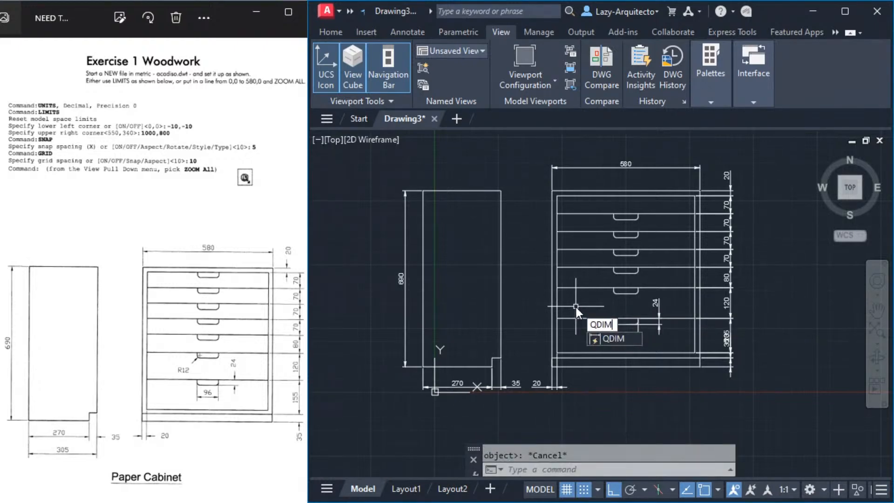
key("Return")
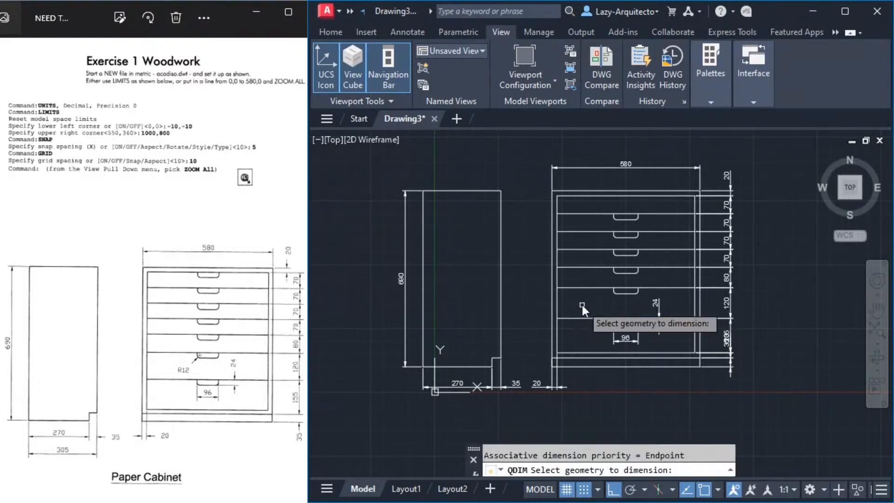
left_click(613, 292)
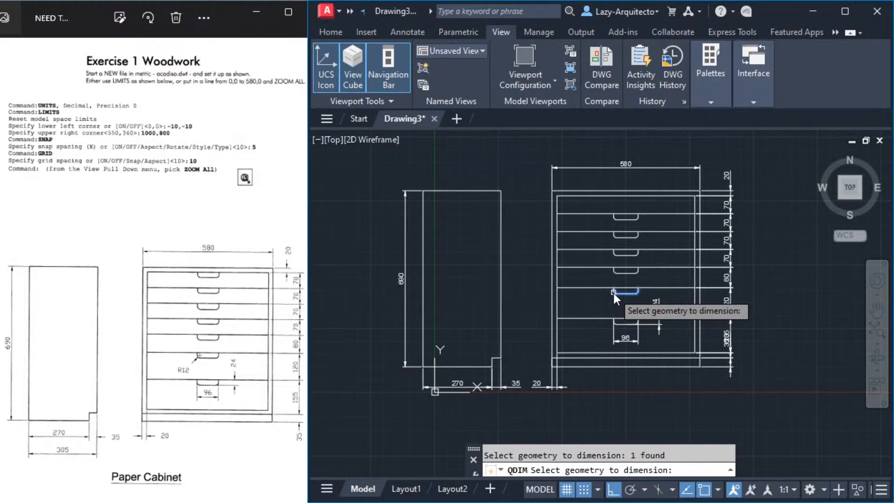
key("Return")
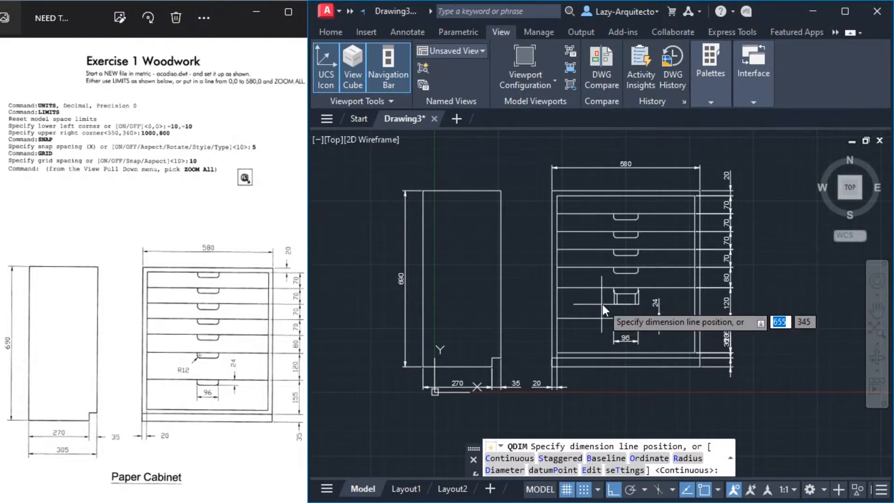
key("Escape")
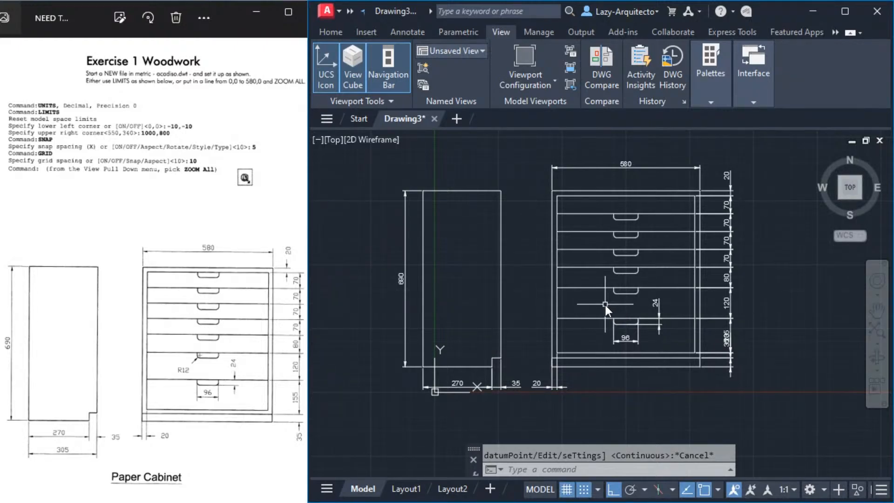
Add a radius dimension to the left corner arc of the second-lowest drawer handle, placing it below and left of the arc
type("DIM")
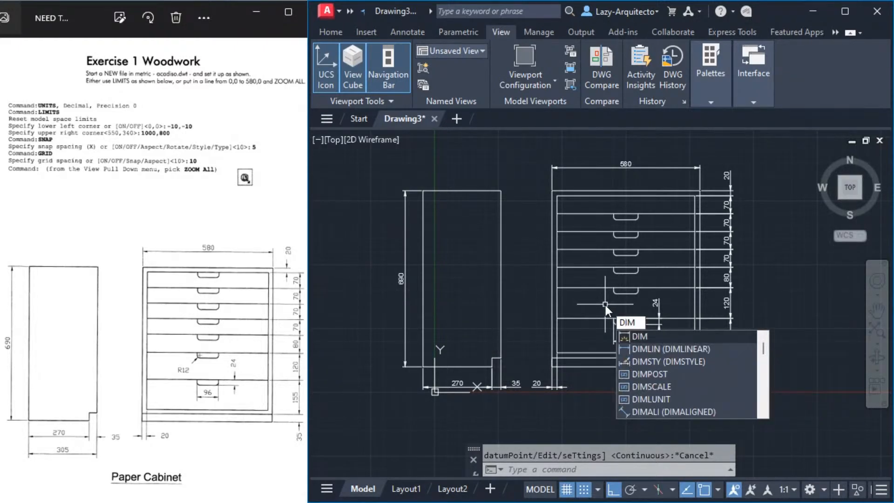
key("Return")
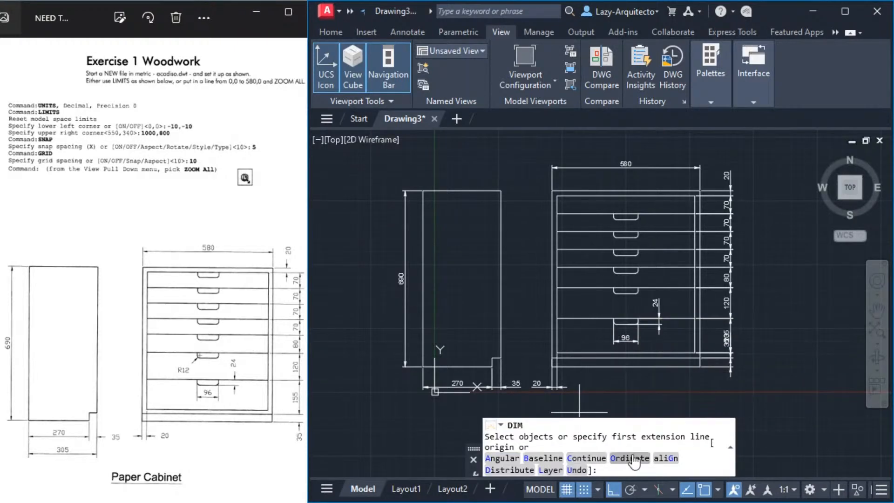
left_click(507, 459)
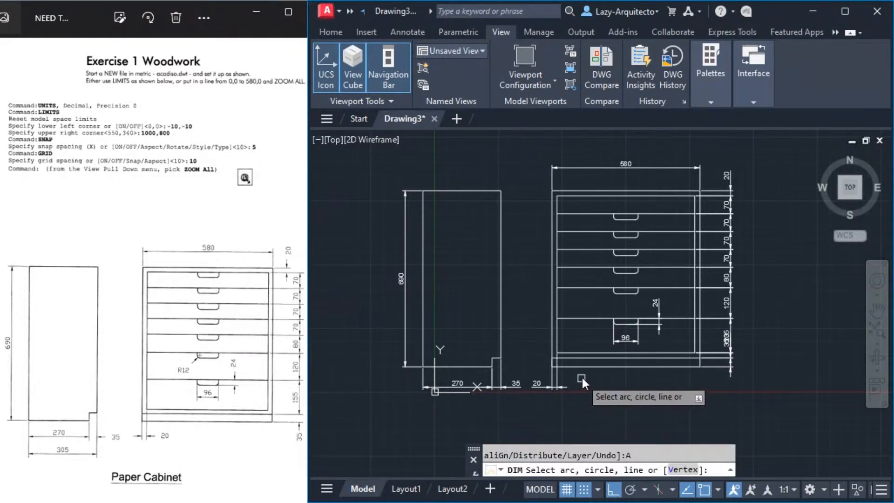
left_click(613, 294)
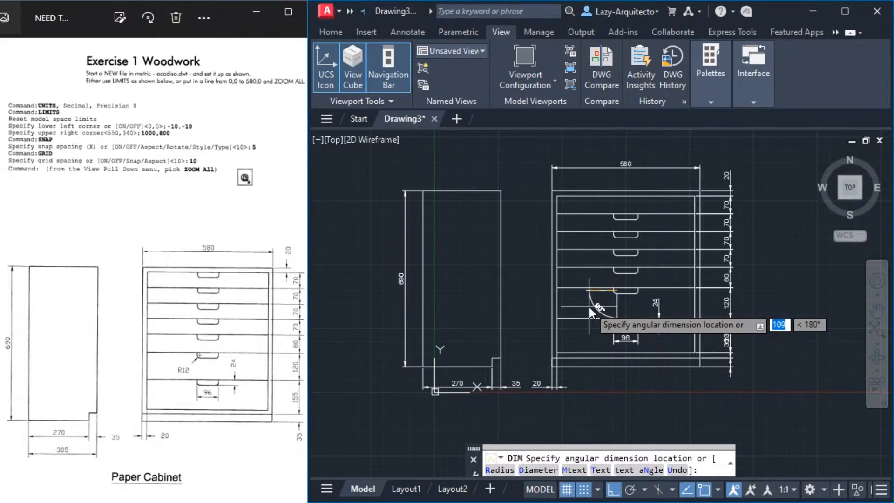
left_click(499, 470)
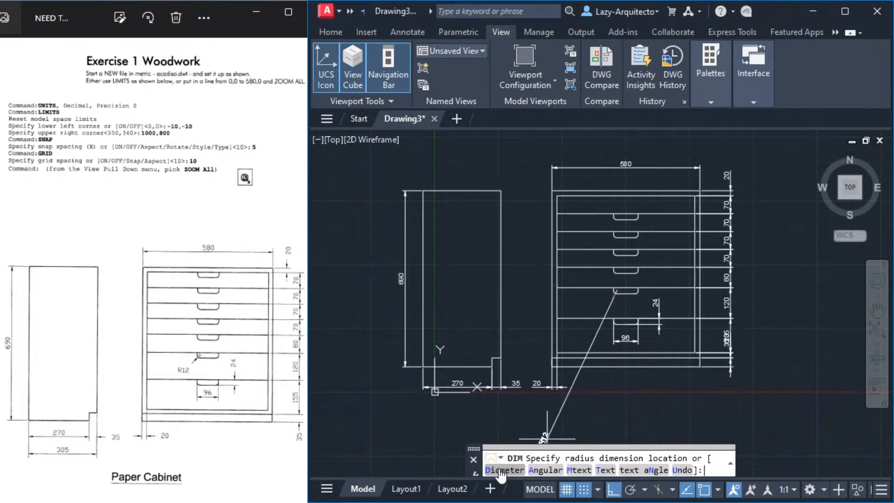
left_click(608, 298)
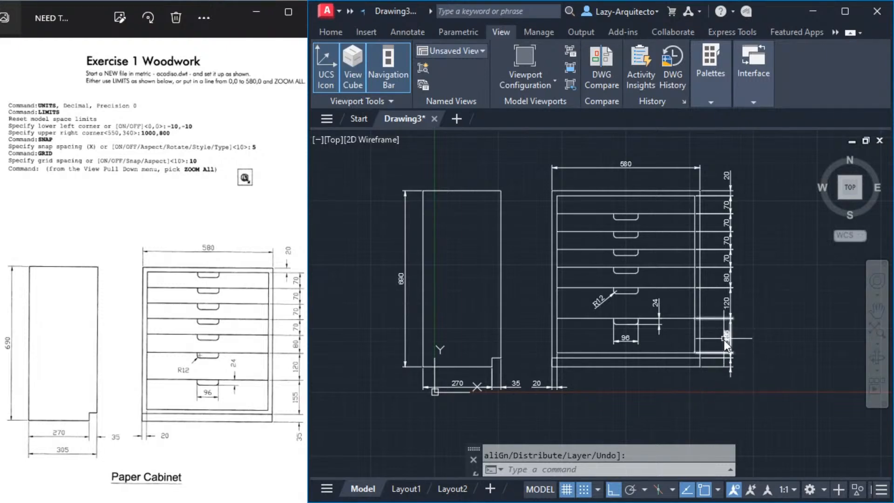
Move the text of the base height dimension beneath its extension lines, clear of the drawer dimension above
left_click(722, 366)
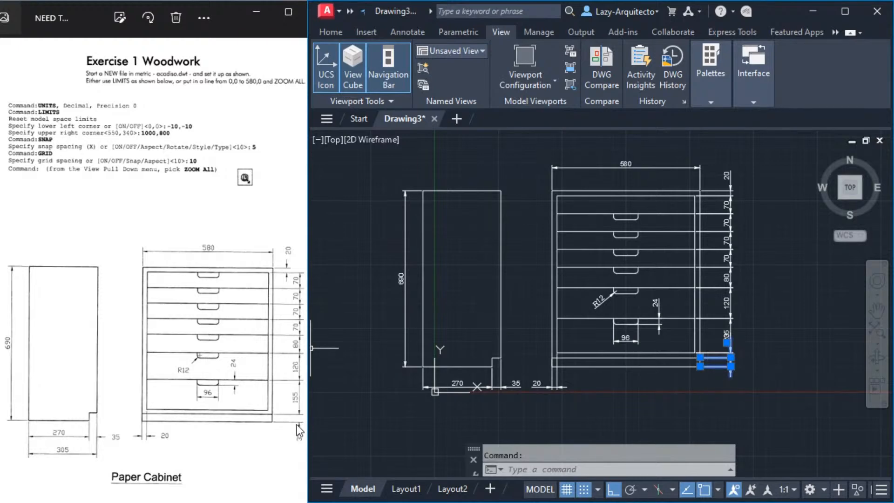
left_click(726, 342)
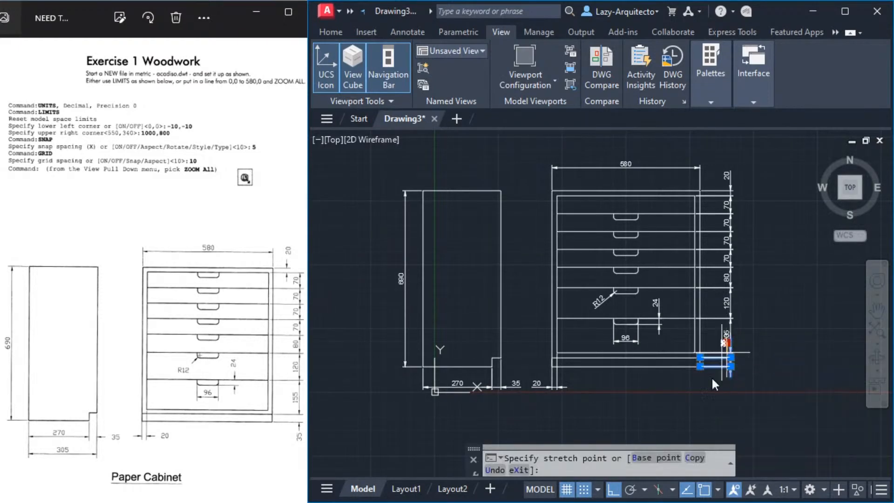
left_click(731, 382)
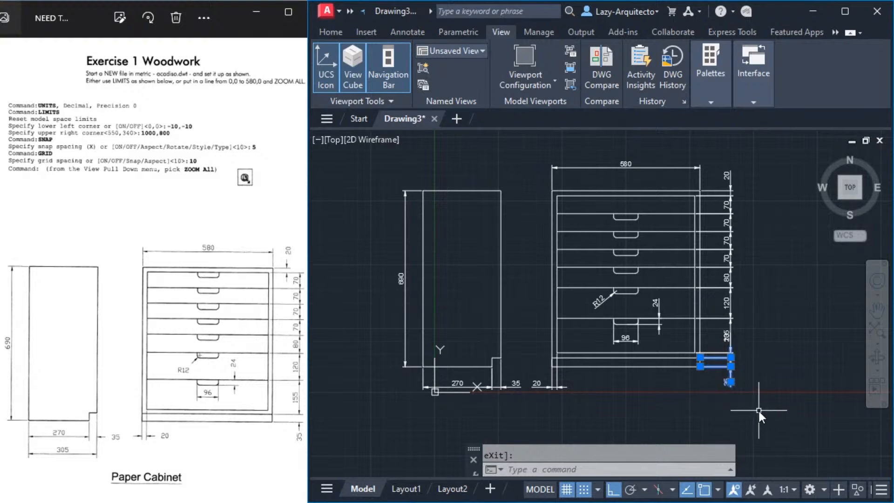
key("Escape")
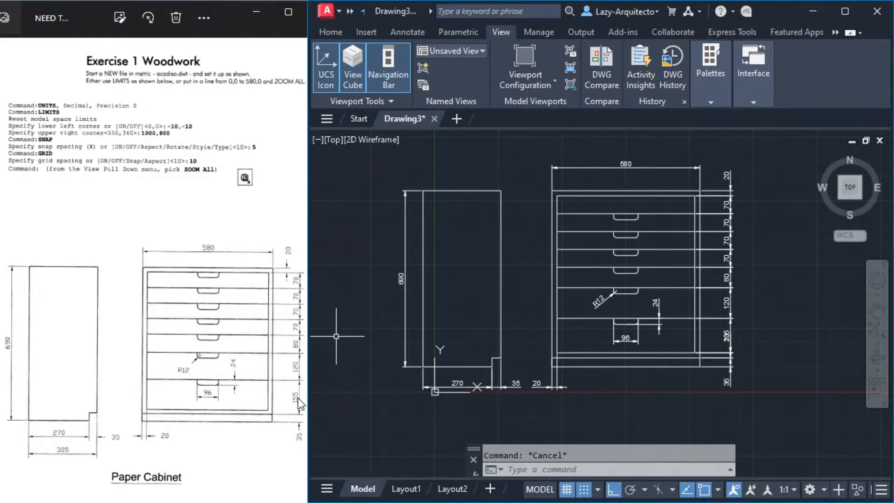
Delete the lowest drawer's height dimension and stretch the small dimension beneath it up to that drawer's top line
left_click(726, 342)
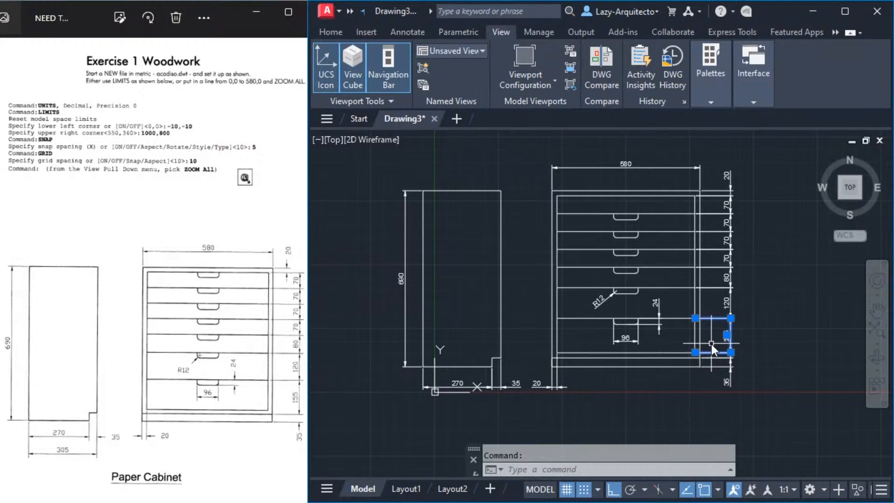
key("Delete")
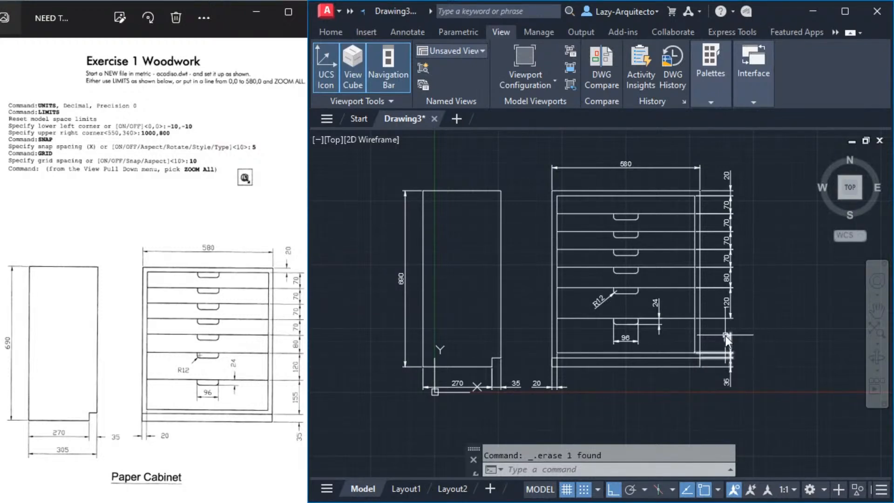
left_click(707, 335)
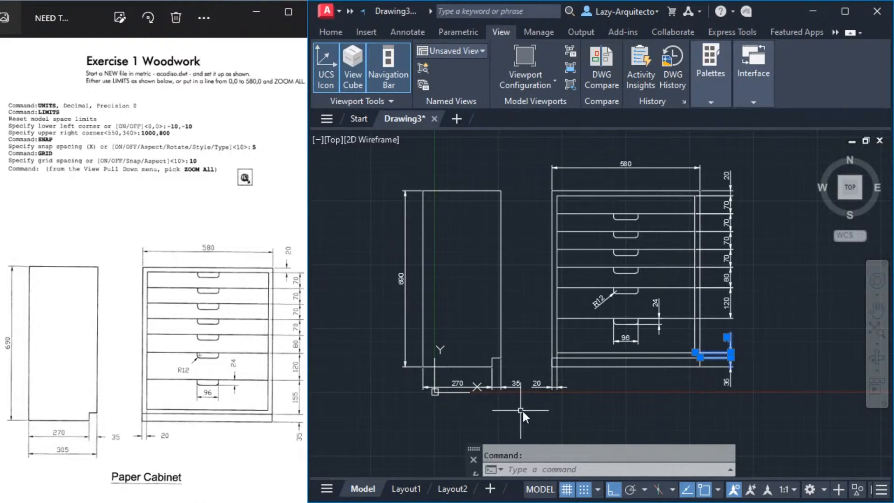
left_click(696, 353)
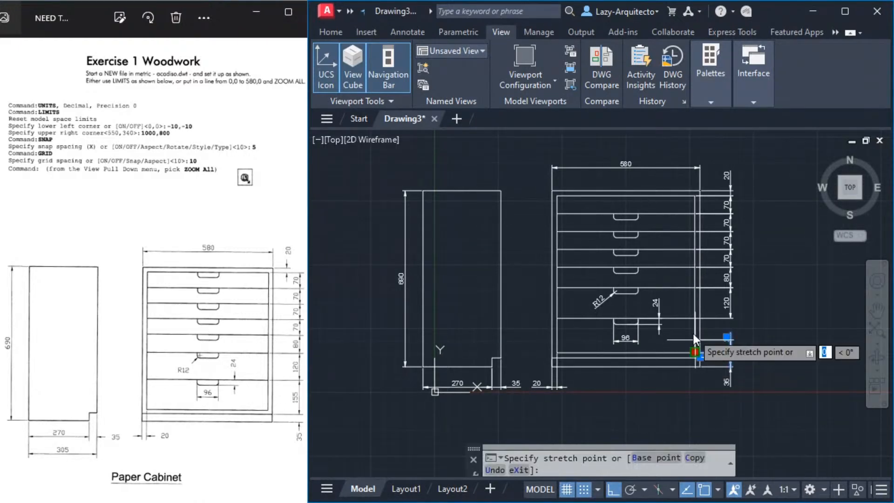
left_click(694, 319)
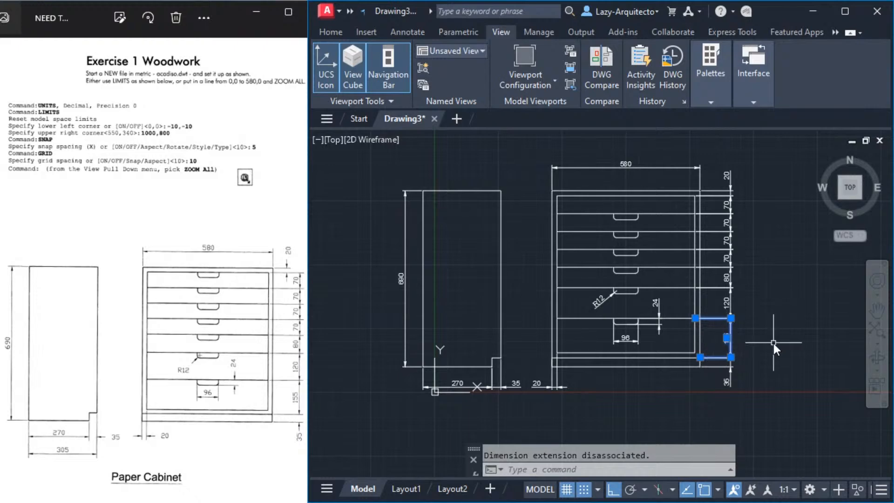
key("Escape")
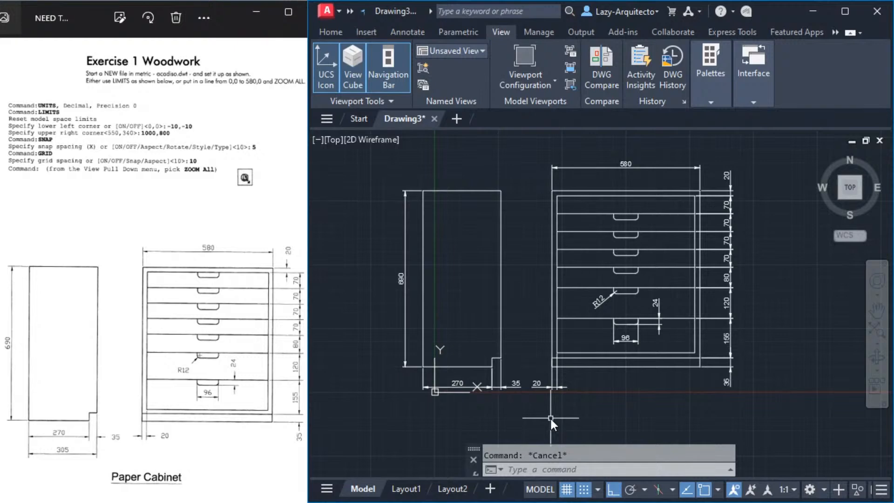
Examine the ISO-25 dimension style and the properties of the front view's side panel thickness dimension
type("DIM")
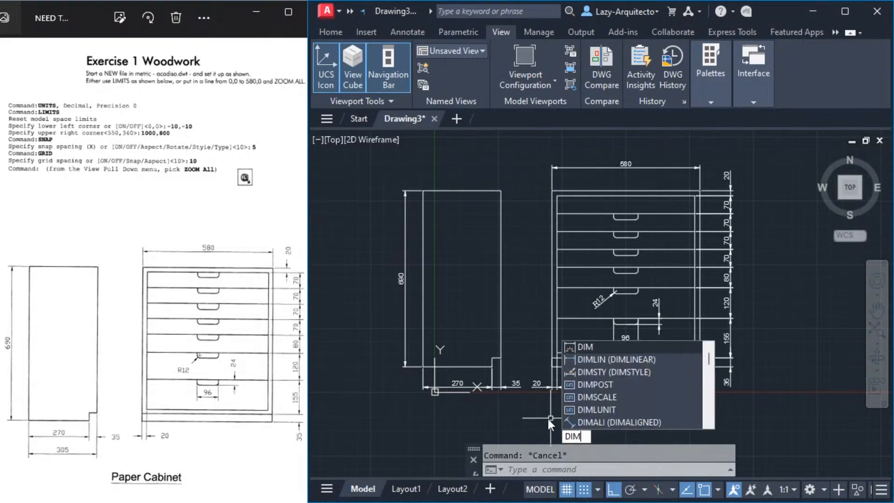
type("STY")
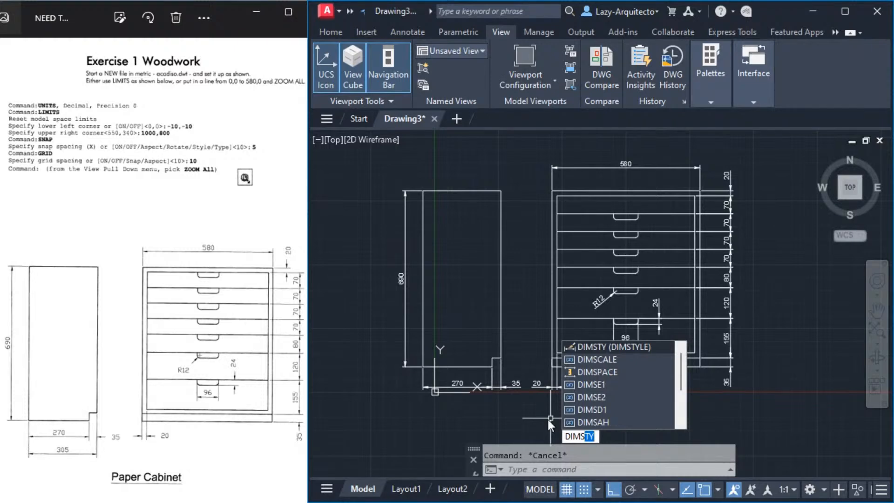
key("Return")
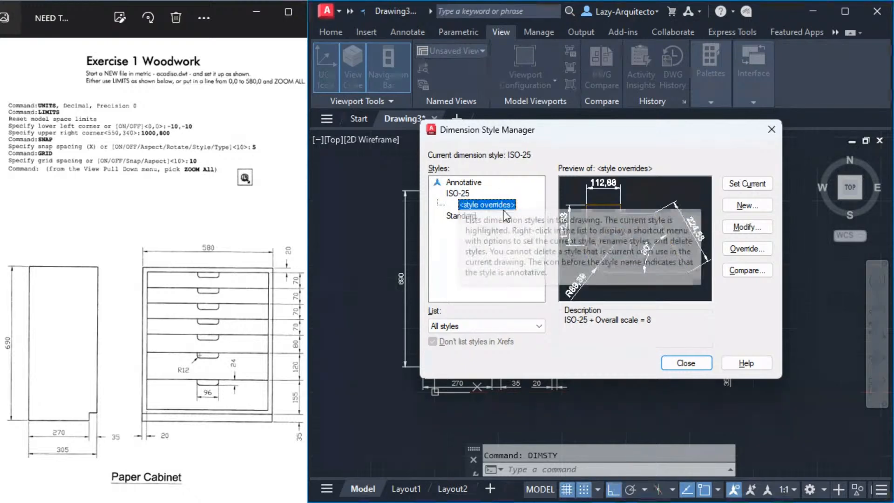
left_click(462, 194)
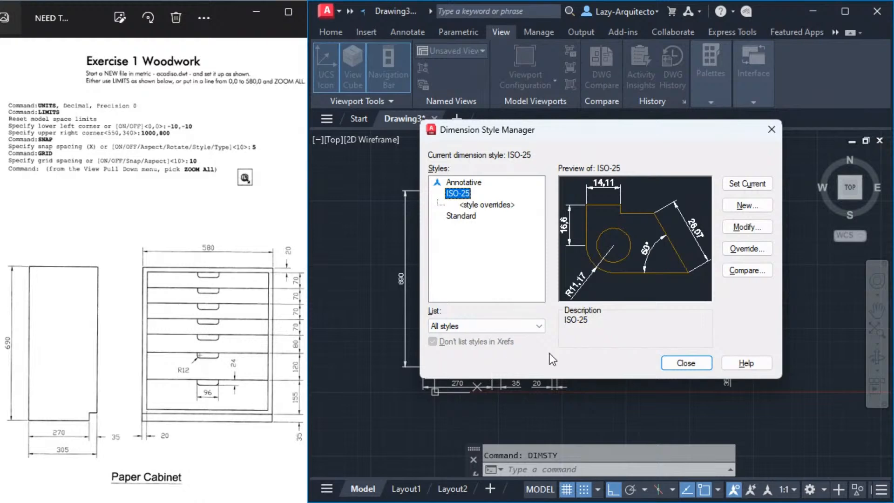
left_click(690, 362)
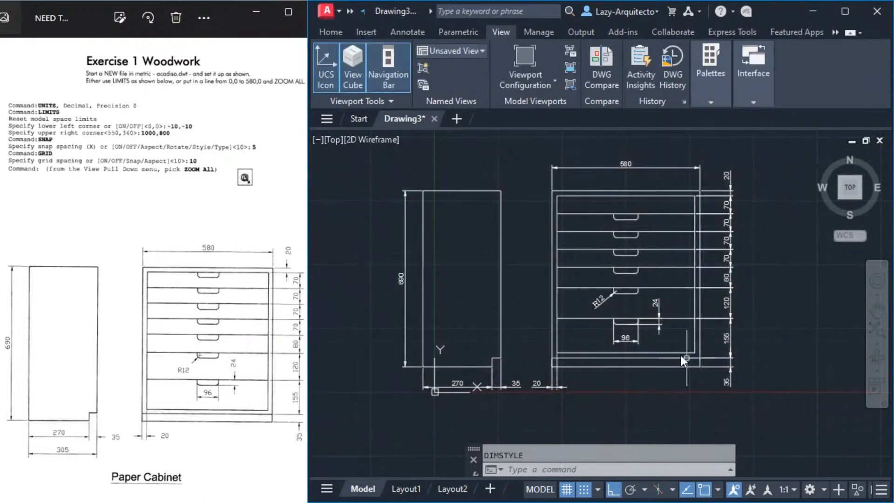
type("PR")
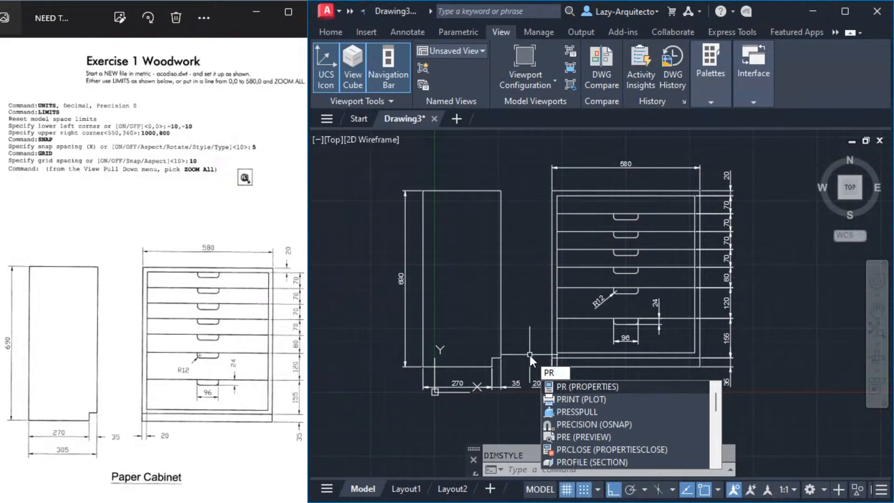
key("Return")
left_click(643, 388)
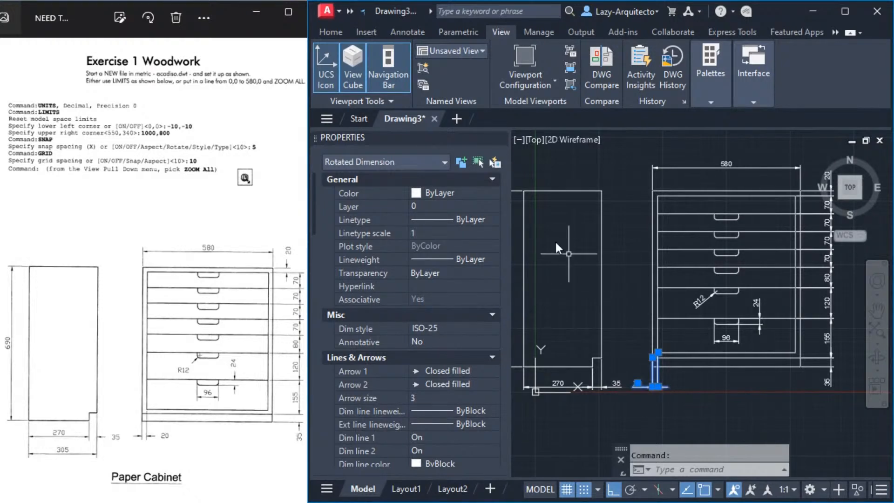
left_click(501, 137)
key("Escape")
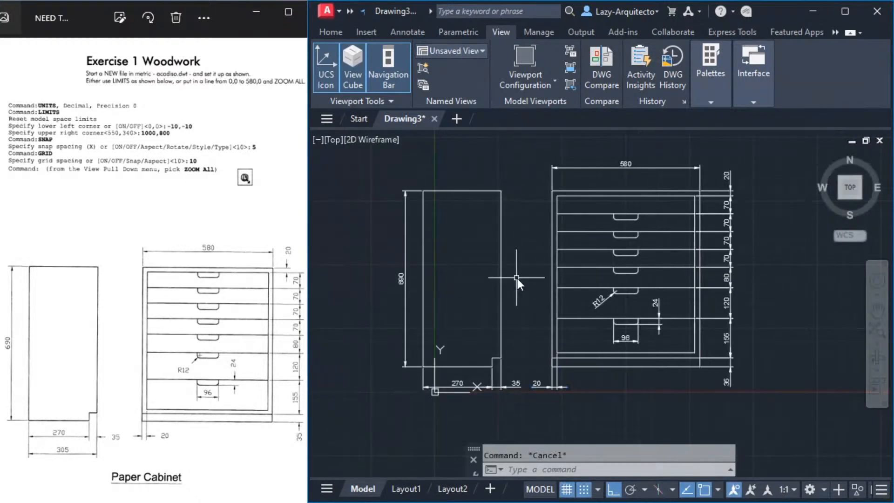
Modify the ISO-25 dimension style to use fixed length extension lines with a length of 1
type("DIMSTY")
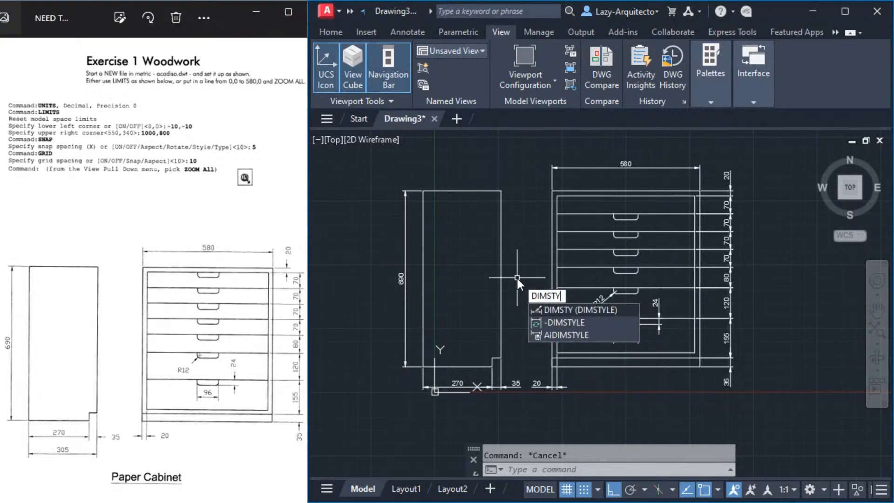
key("Return")
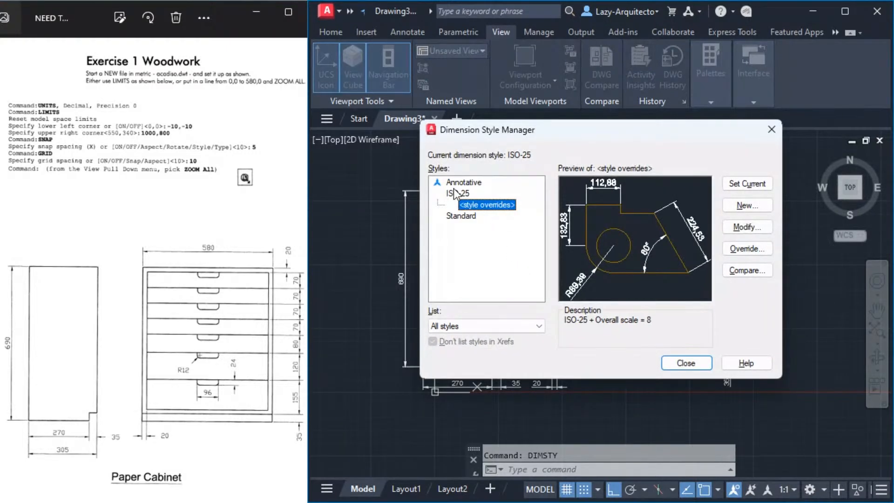
left_click(468, 194)
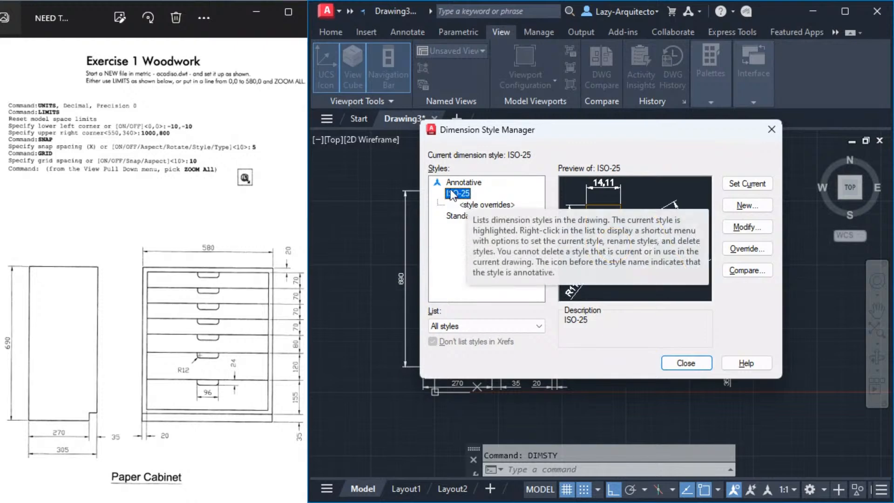
left_click(742, 228)
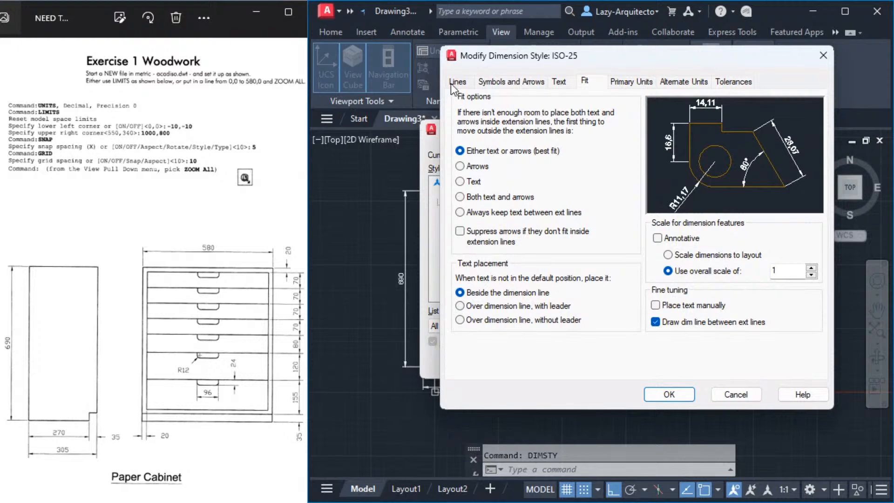
left_click(458, 81)
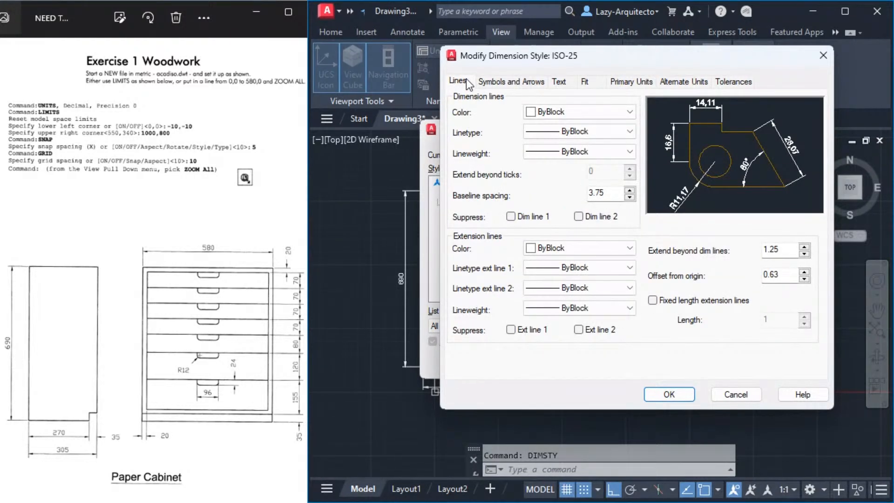
left_click(653, 300)
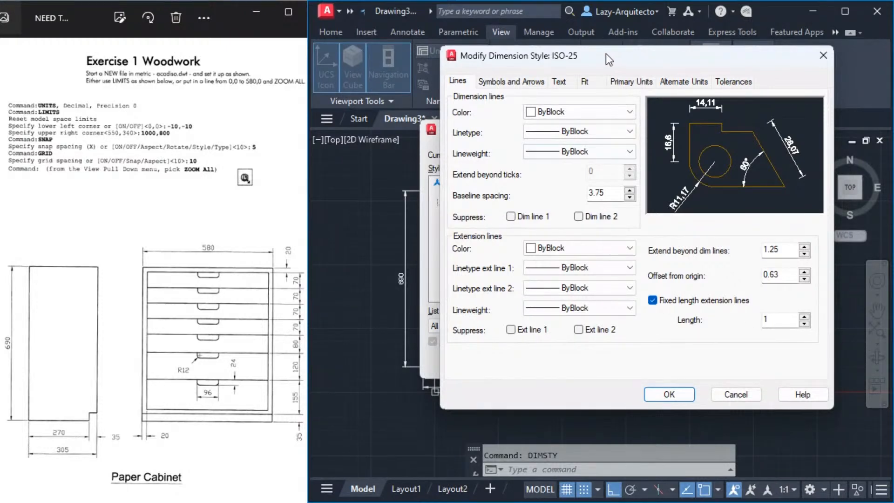
left_click_drag(605, 54, 507, 42)
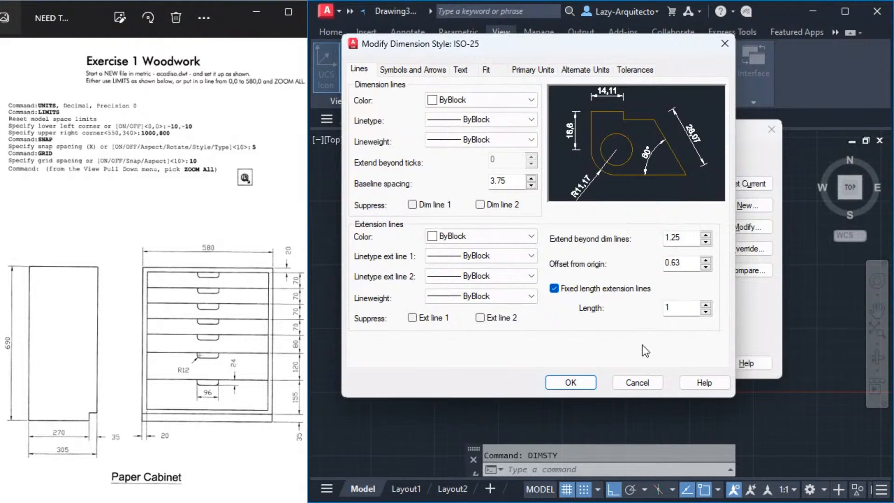
left_click(588, 383)
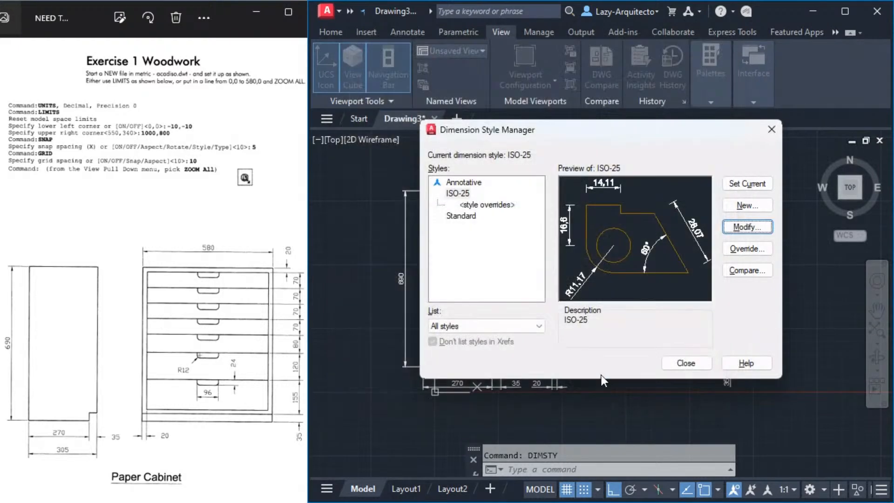
left_click_drag(577, 108, 559, 52)
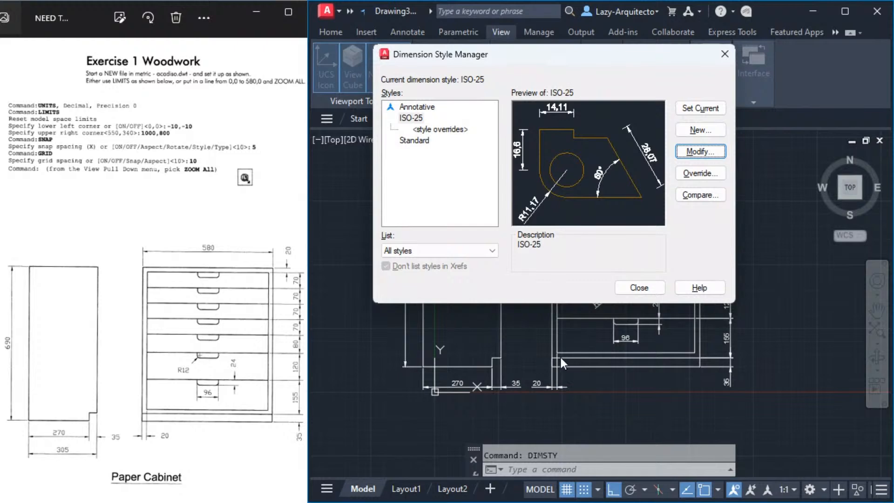
left_click(651, 289)
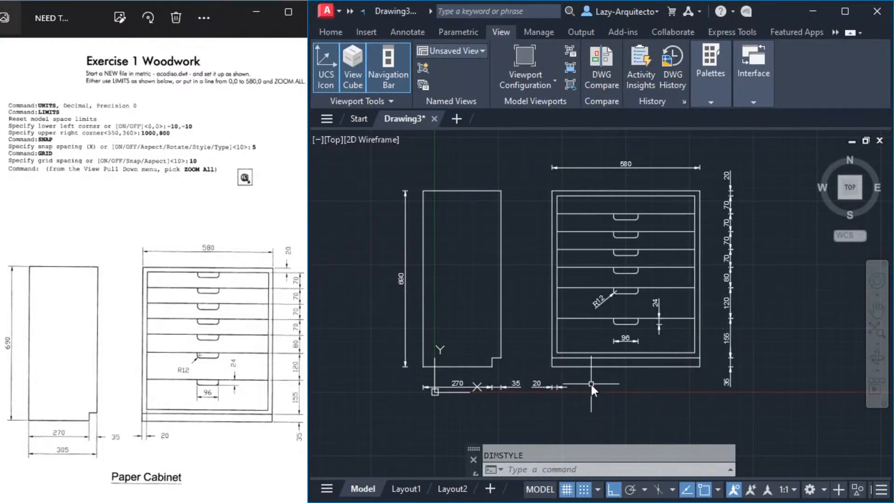
Modify the ISO-25 dimension style to set the fixed extension line length to 10
key("Return")
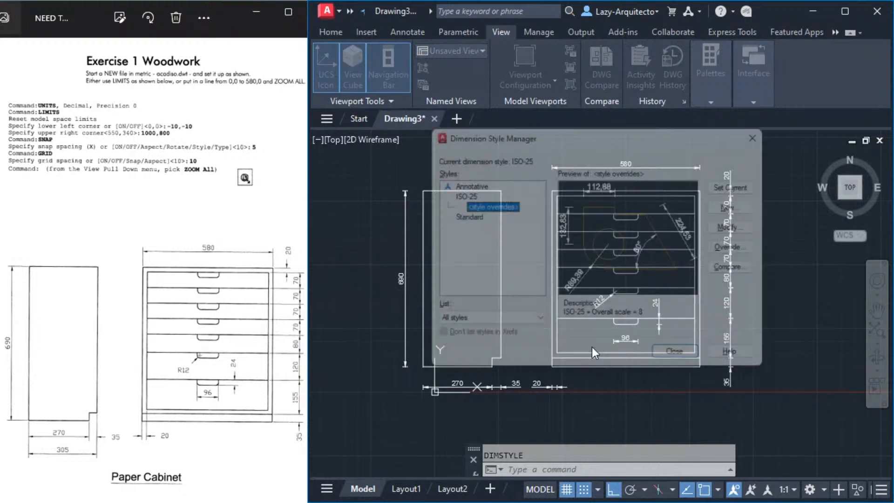
left_click(463, 194)
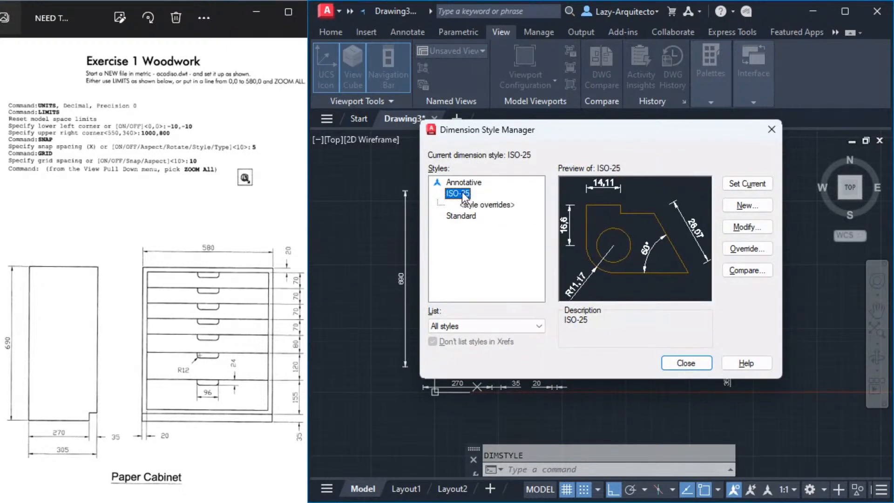
left_click(747, 227)
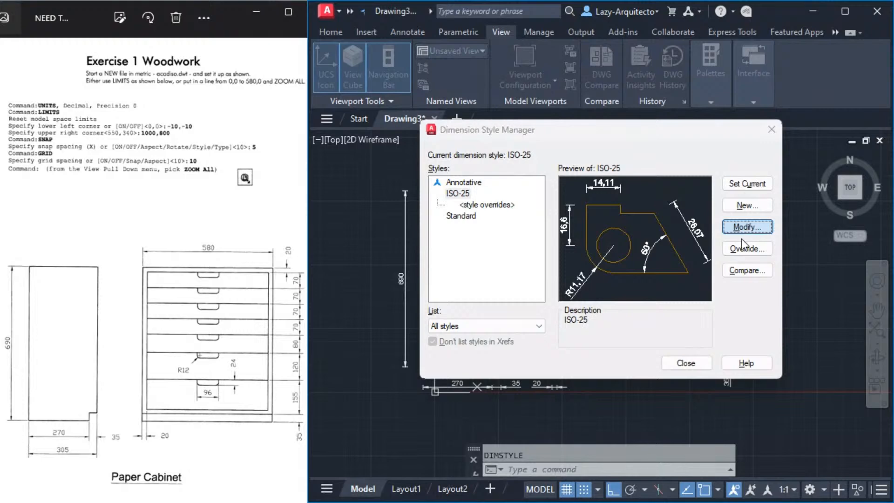
left_click(690, 307)
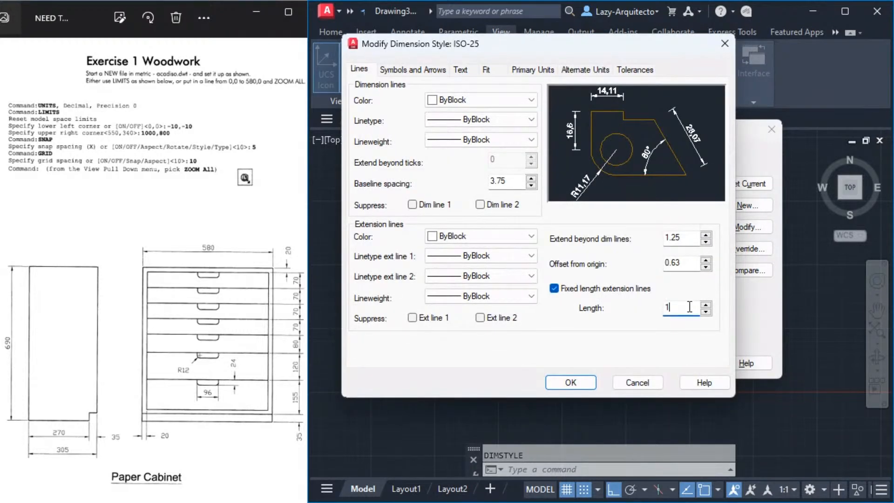
type("0")
left_click(575, 383)
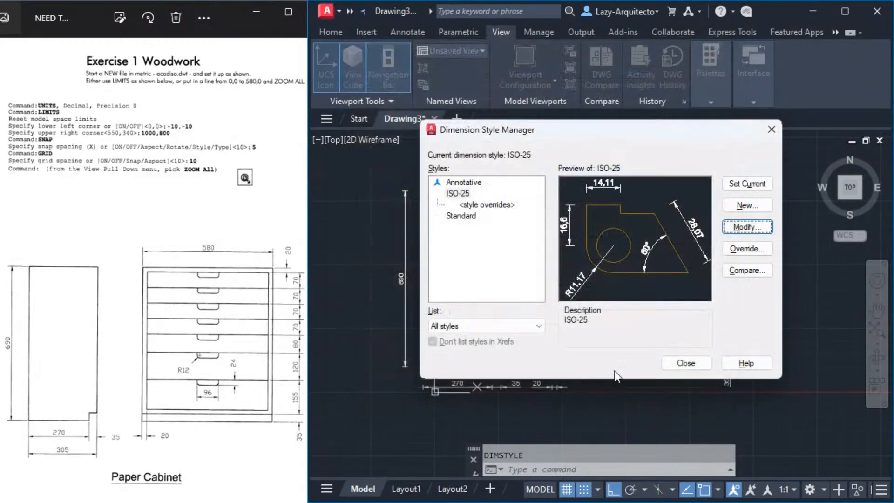
left_click(674, 363)
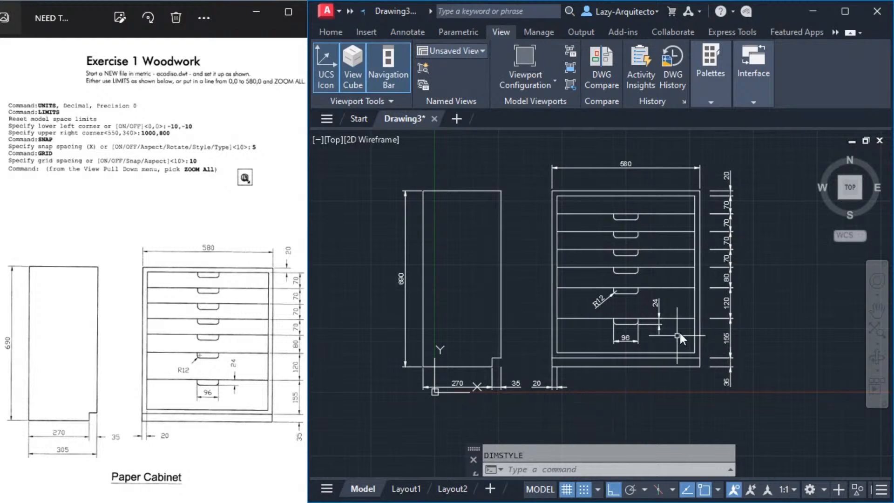
Modify the ISO-25 dimension style's fit settings so no dimension line is drawn between the extension lines
middle_click_drag(721, 201, 719, 221)
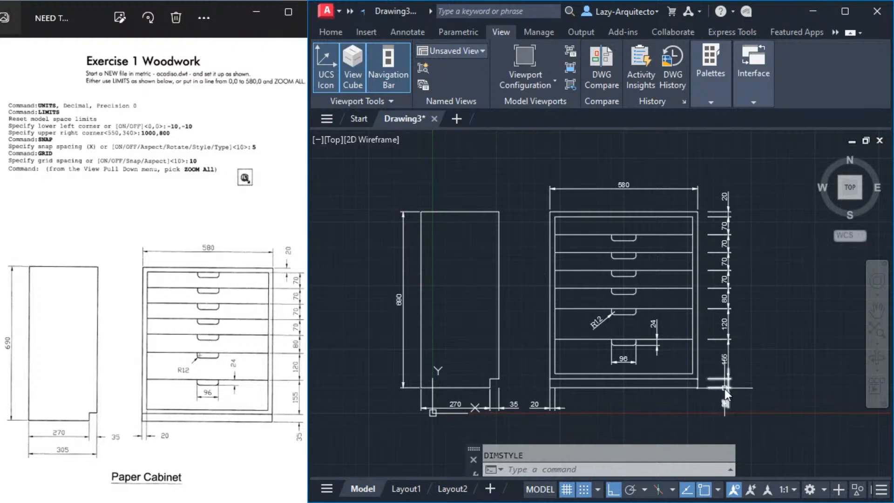
type("d")
key("Return")
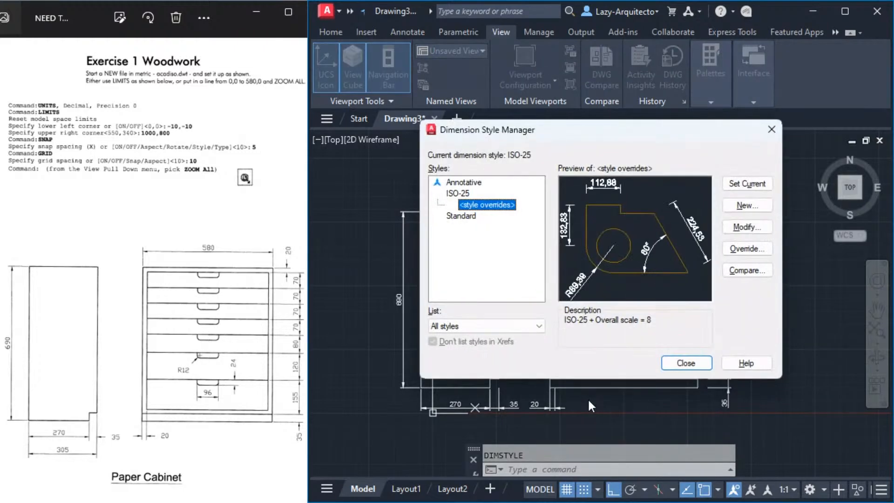
left_click(458, 194)
left_click(744, 227)
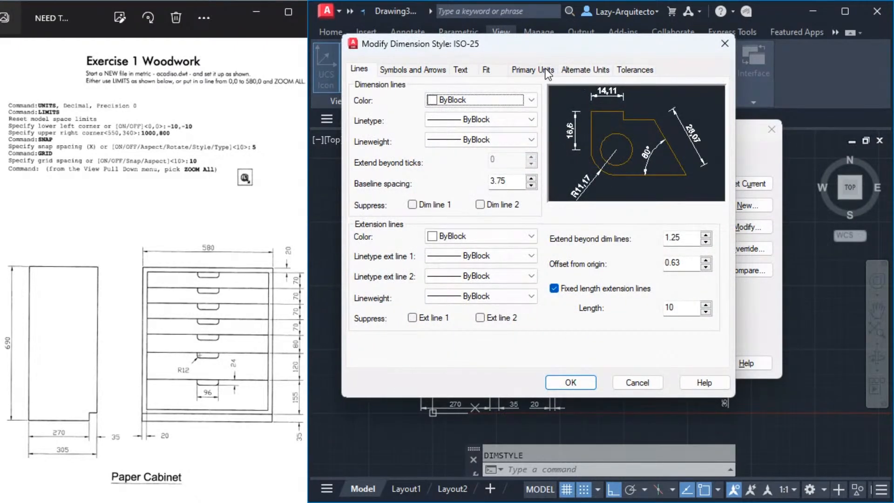
left_click(586, 70)
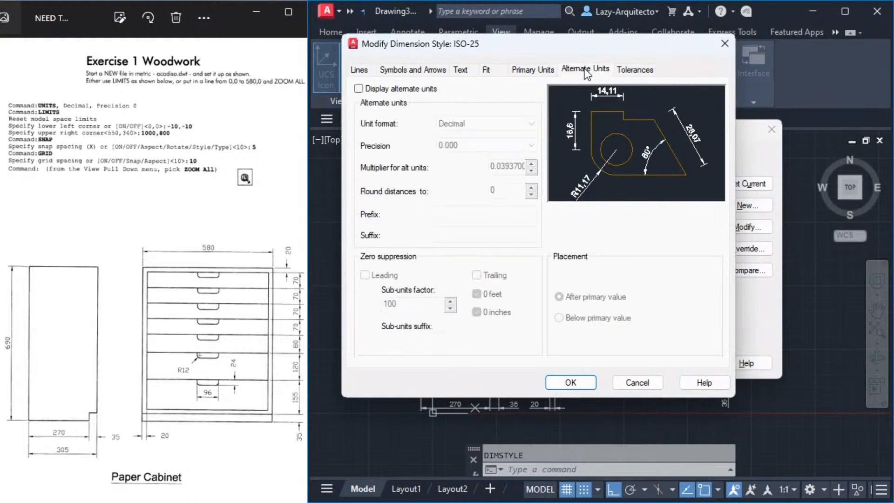
left_click(634, 70)
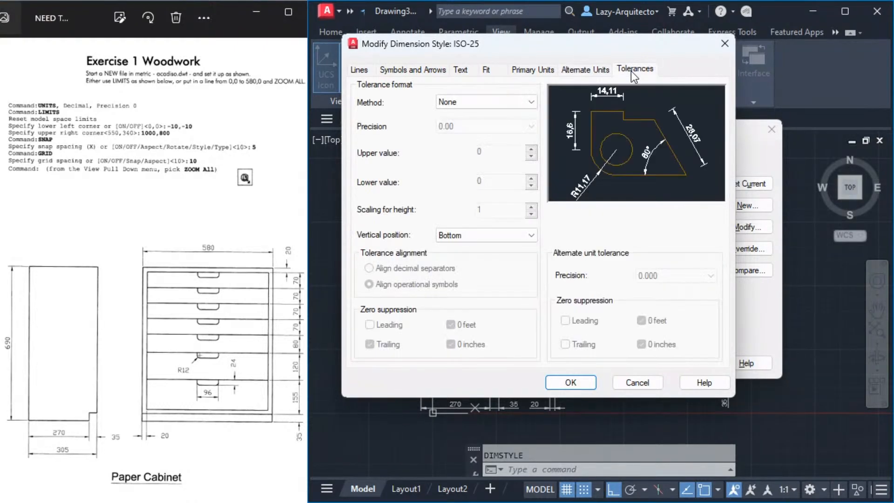
left_click(542, 71)
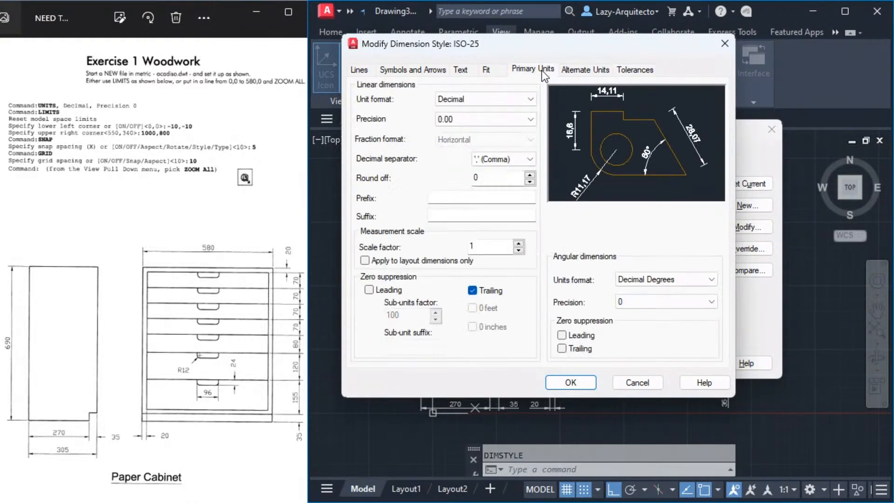
left_click(488, 70)
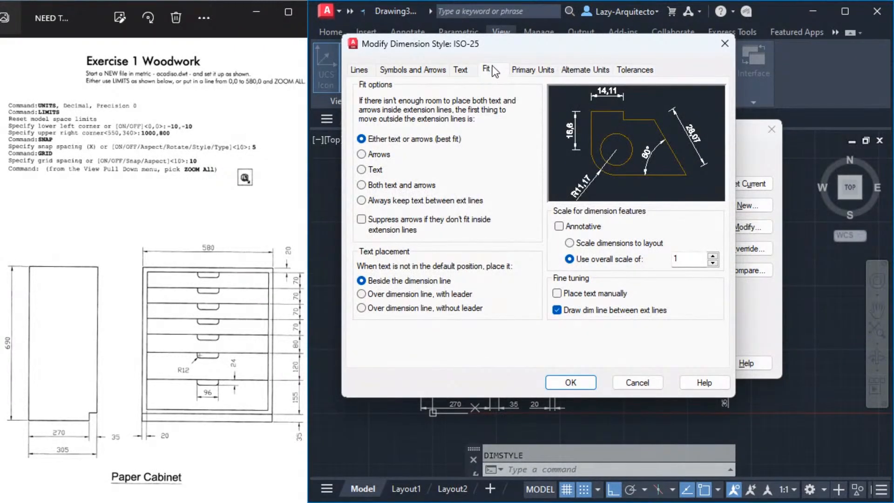
left_click_drag(536, 46, 540, 22)
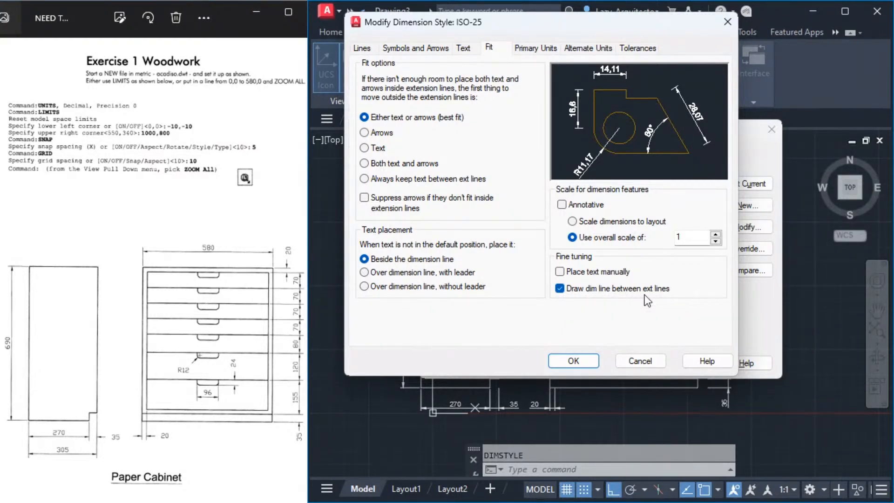
left_click(560, 289)
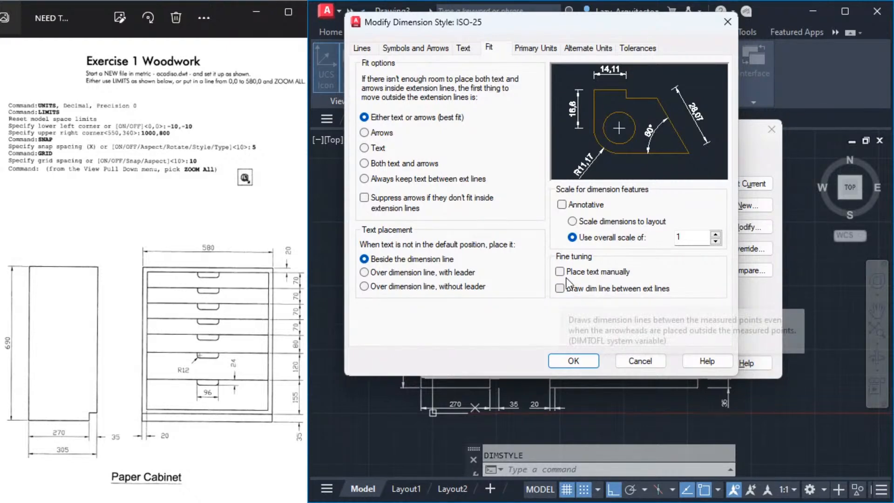
left_click(578, 360)
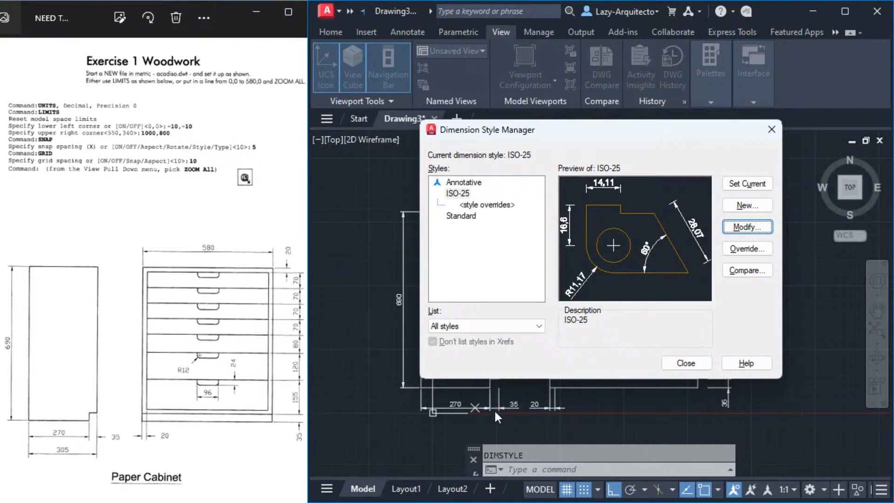
left_click(683, 362)
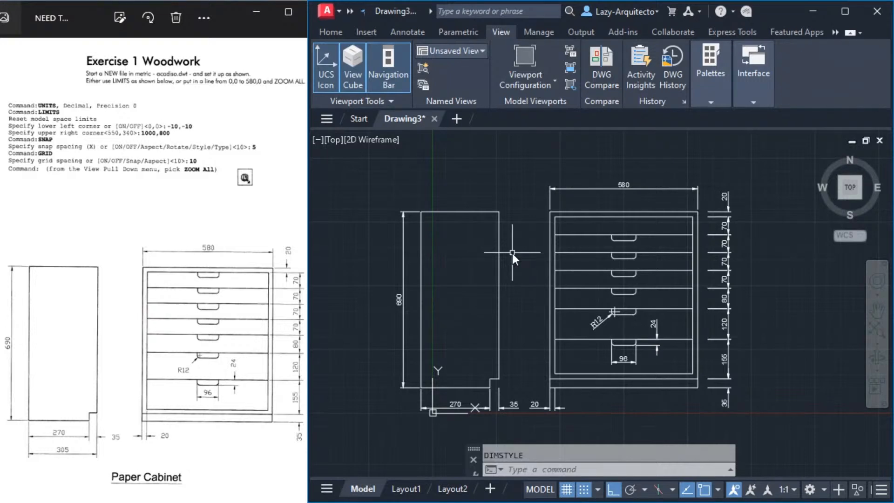
Save the drawing in My Drive as EXERCISE 1 WOODWORK.dwg
key("ctrl+s")
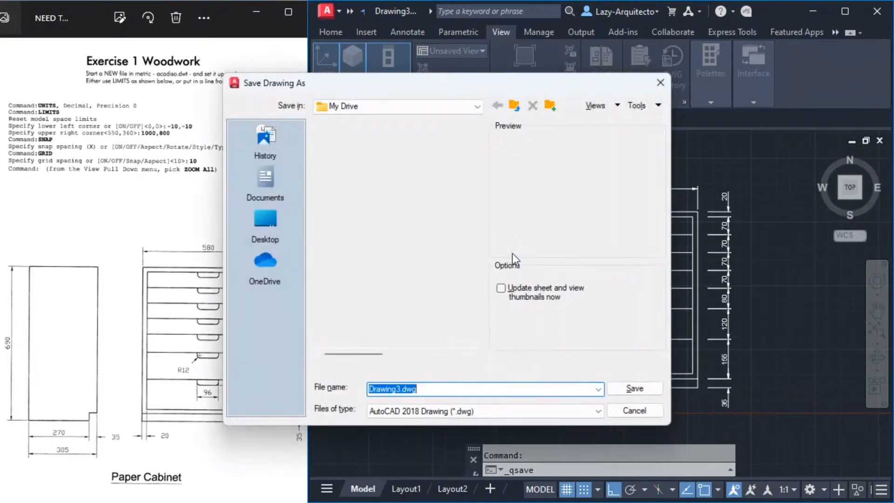
left_click(398, 388)
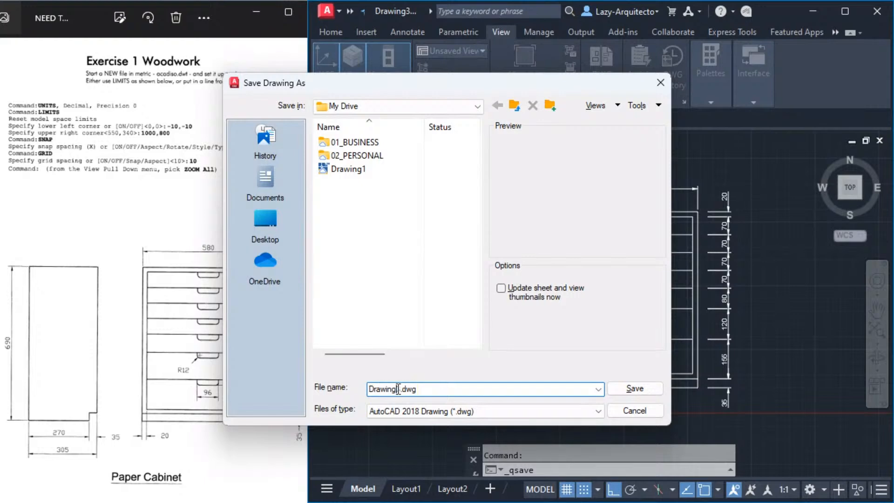
left_click_drag(399, 389, 366, 386)
type("EXCER")
key("BackSpace")
key("BackSpace")
key("BackSpace")
key("BackSpace")
type("XERCISE 1 WOODWORK")
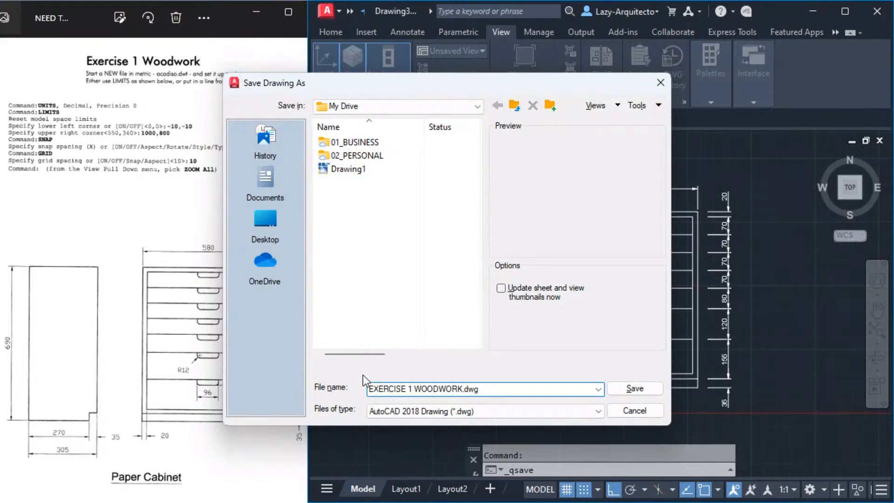
left_click(636, 391)
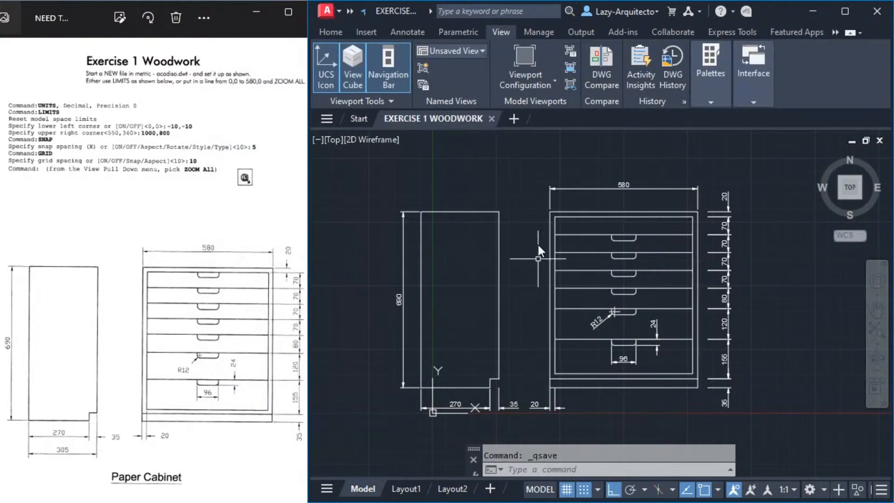
mouse_move(491, 120)
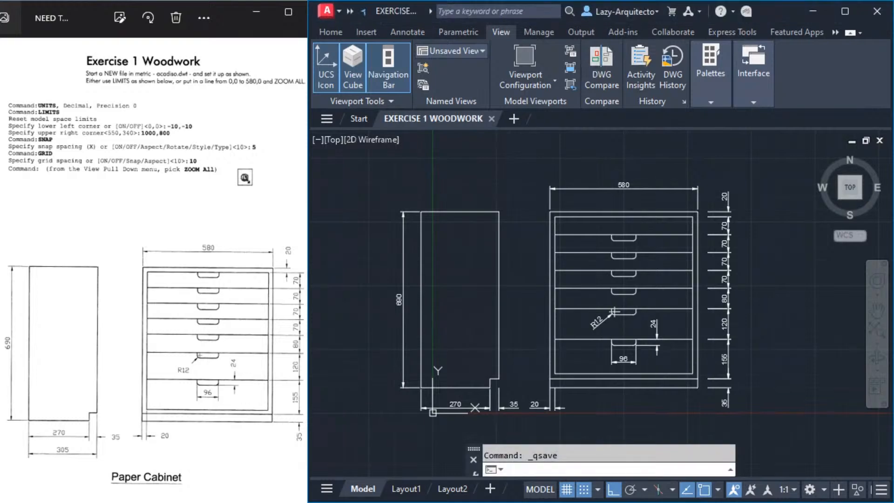
left_click(784, 175)
left_click(775, 161)
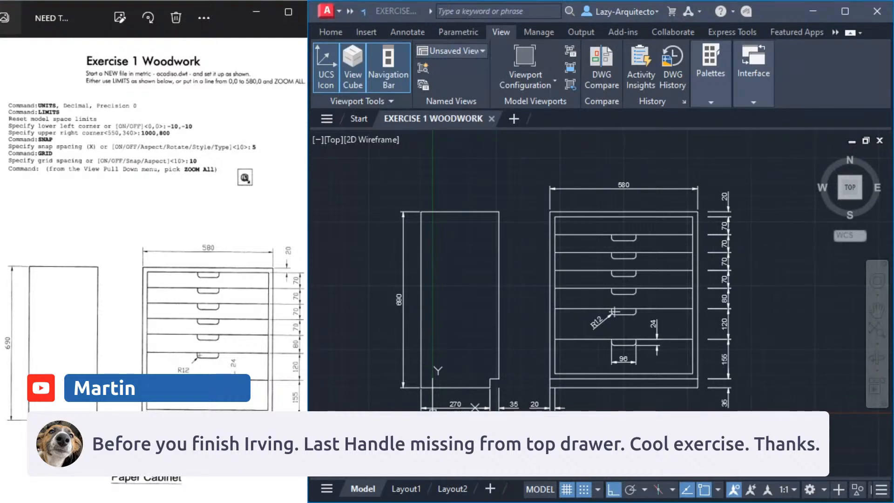
Copy the second drawer's handle up to the top drawer, using the right ends of the drawers' top lines as base and destination
left_click(625, 228)
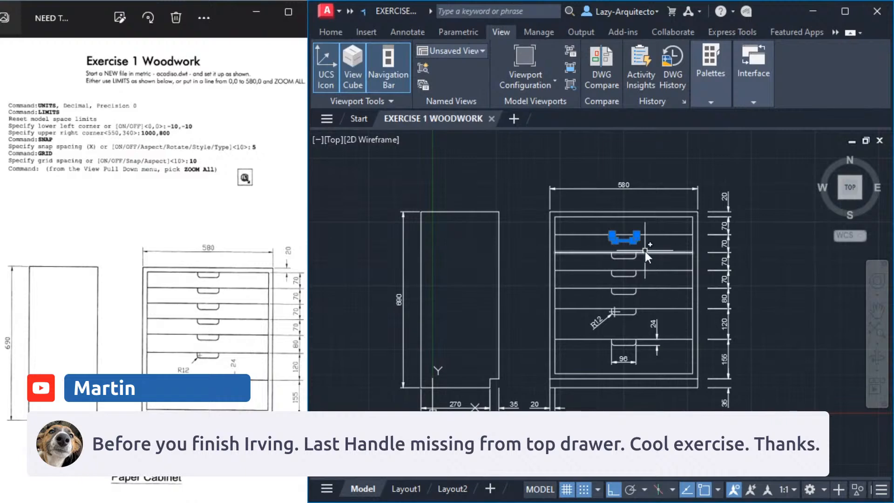
type("CO")
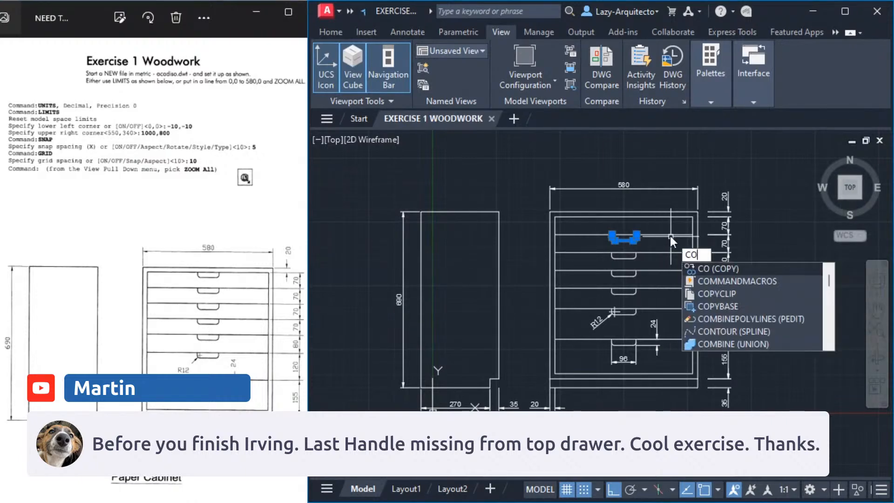
key("Return")
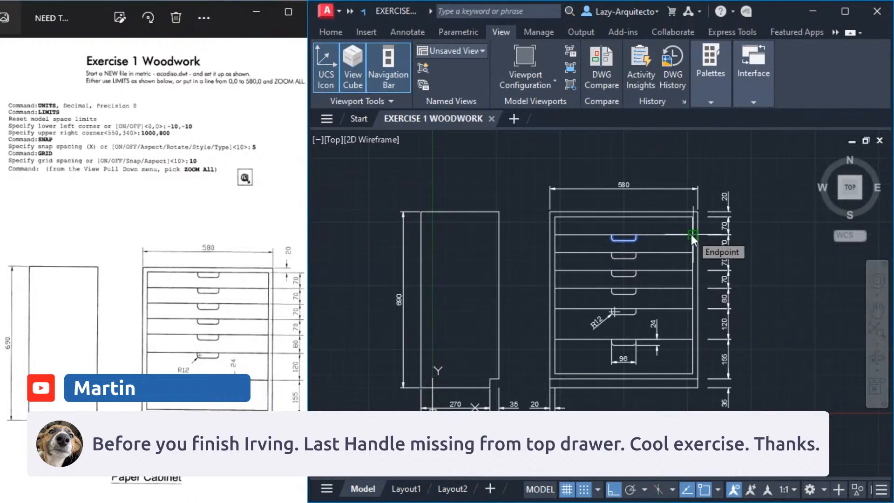
left_click(691, 234)
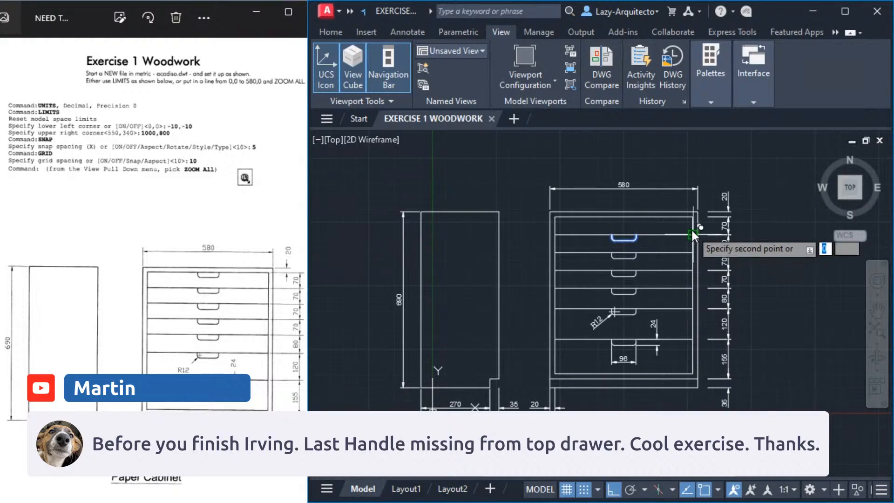
left_click(691, 217)
key("Escape")
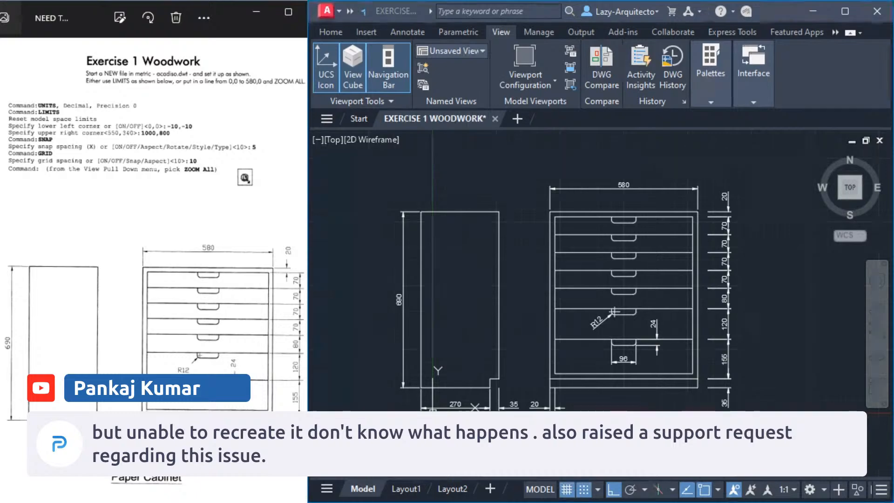
Switch to YouTube Studio in the browser, go back to the channel's playlists and open the channel's public page
left_click_drag(433, 0, 722, 81)
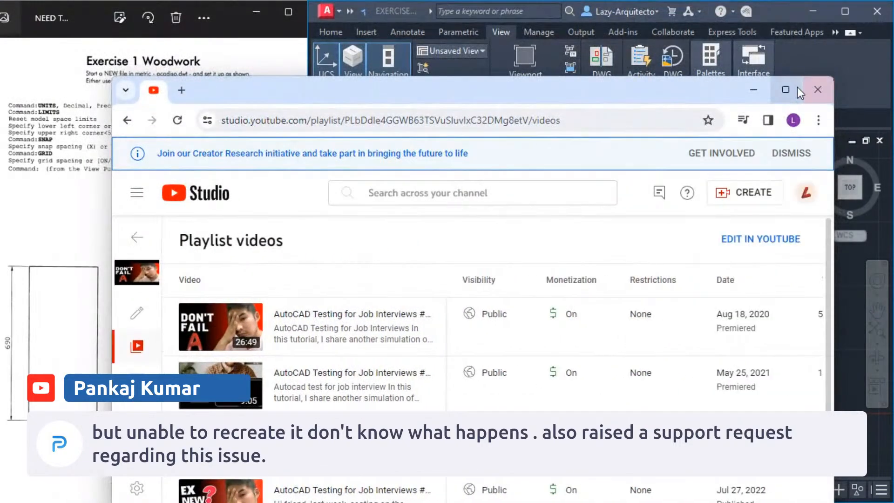
left_click(792, 89)
left_click(33, 164)
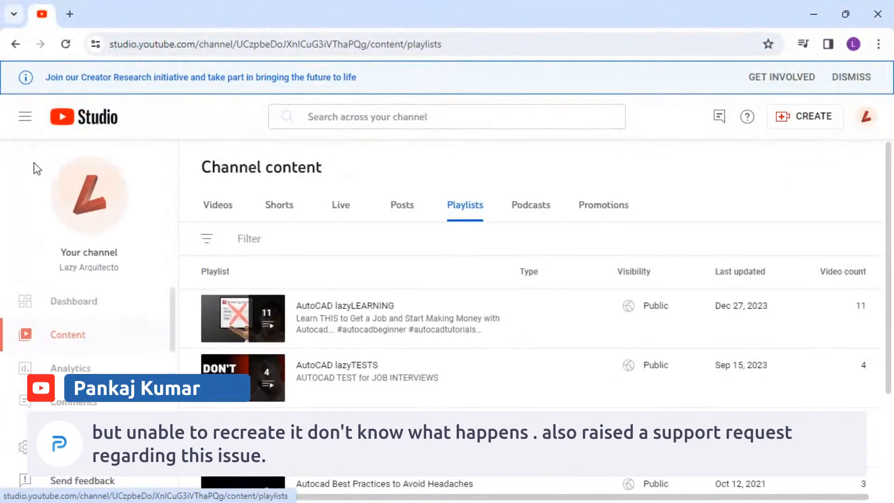
left_click(90, 231)
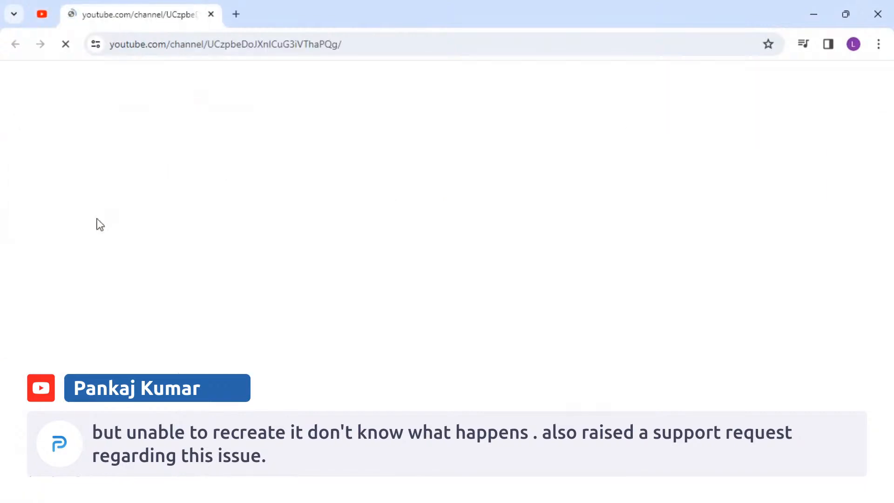
Look through the AutoCAD lazyQUESTIONS videos on the channel page, move that page out of the browser window and return to AutoCAD
scroll(315, 302, "down", 10)
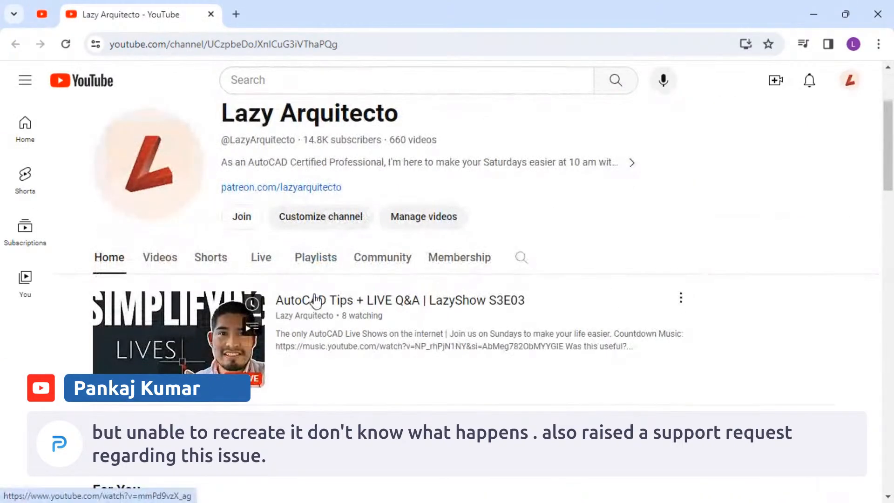
scroll(316, 307, "down", 5)
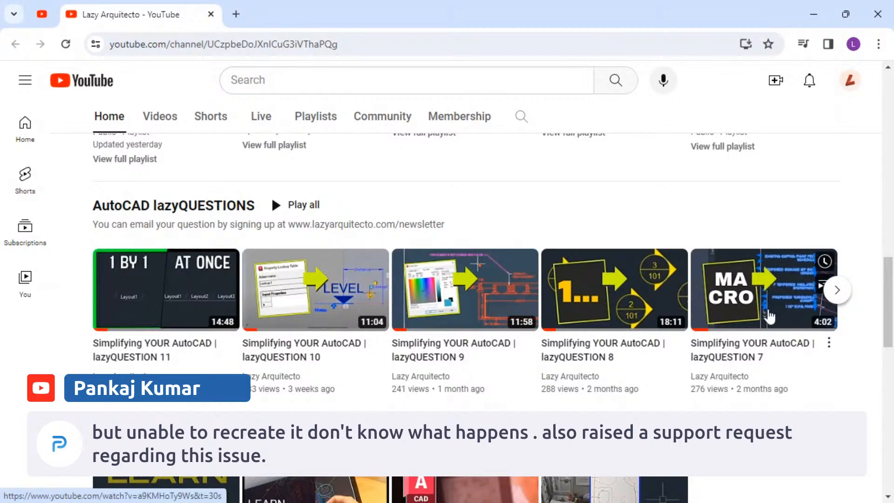
left_click(839, 290)
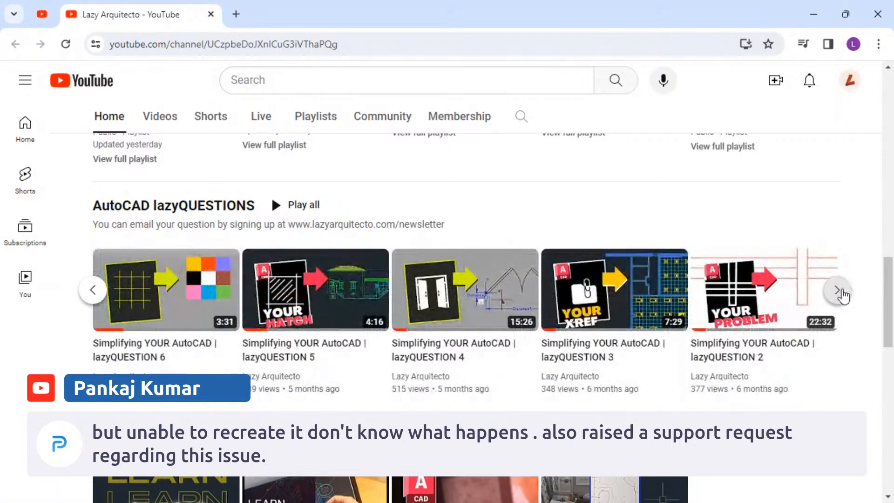
left_click(838, 292)
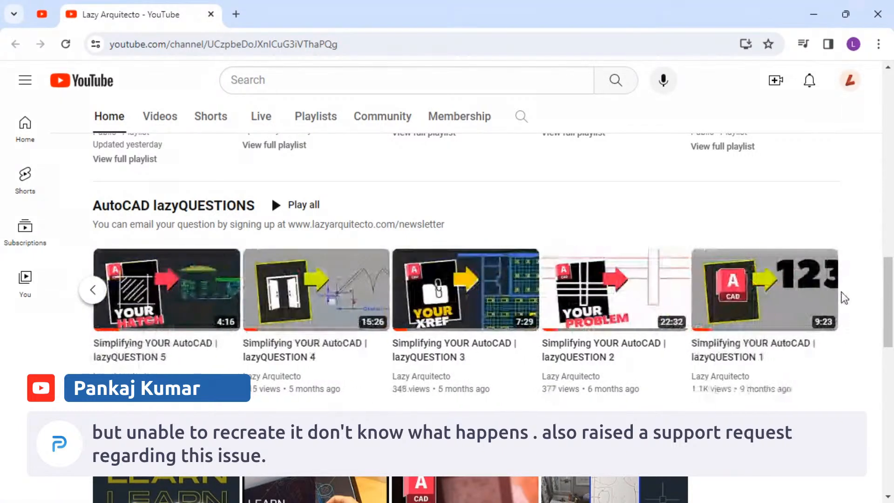
left_click(93, 290)
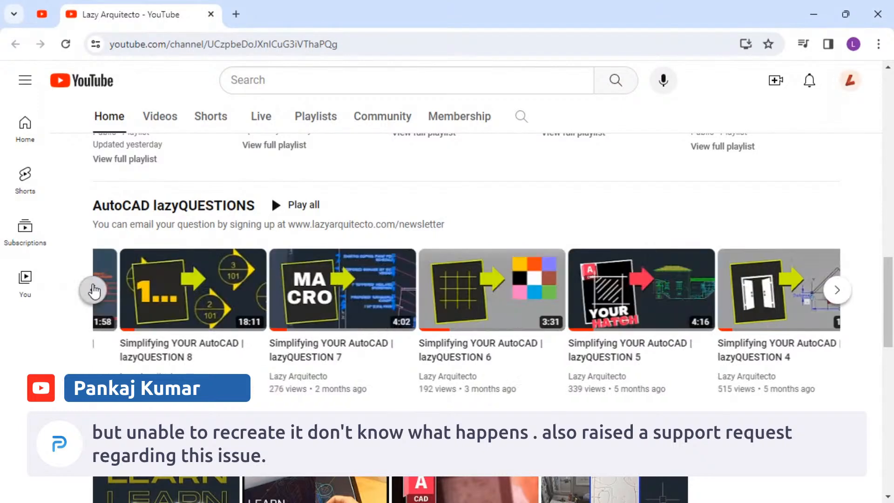
left_click(94, 291)
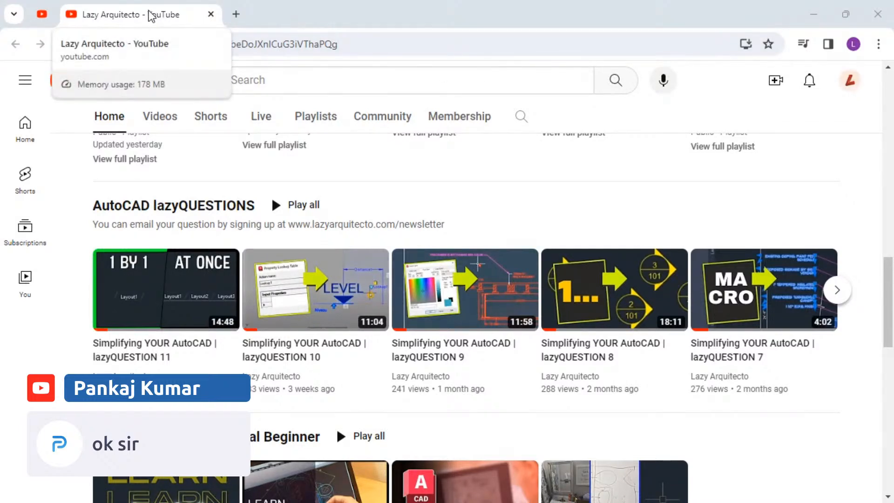
left_click_drag(167, 17, 28, 0)
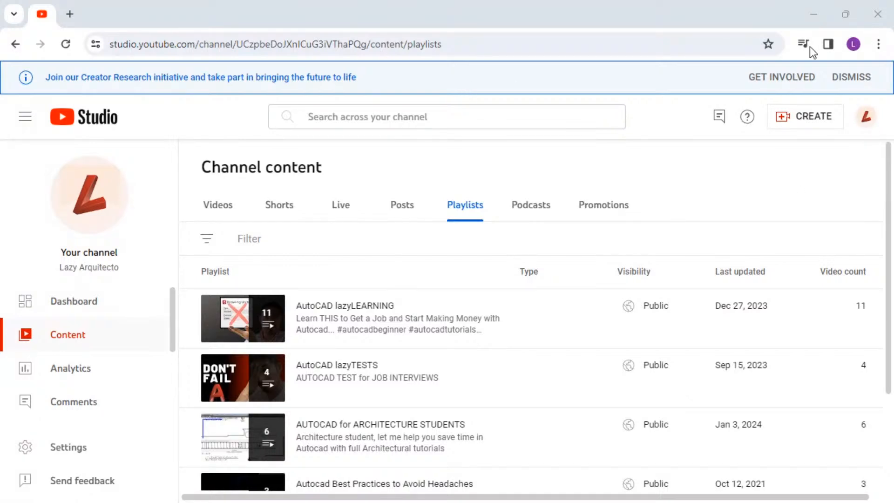
left_click(809, 16)
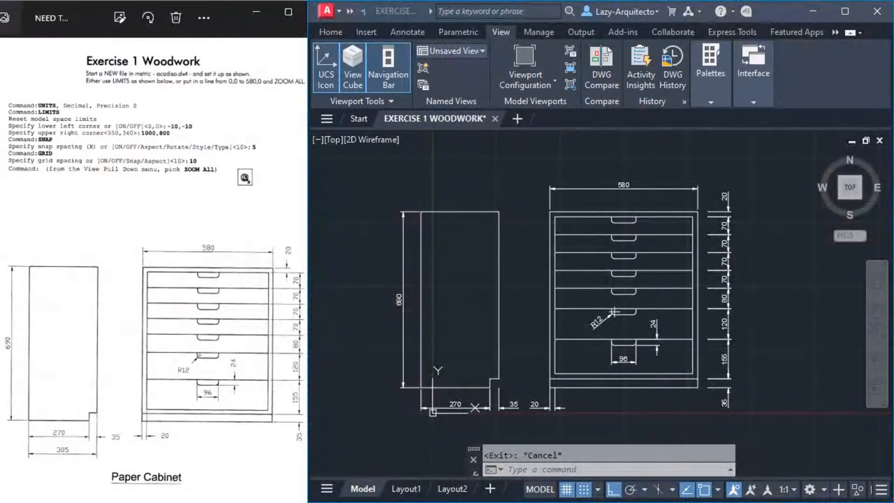